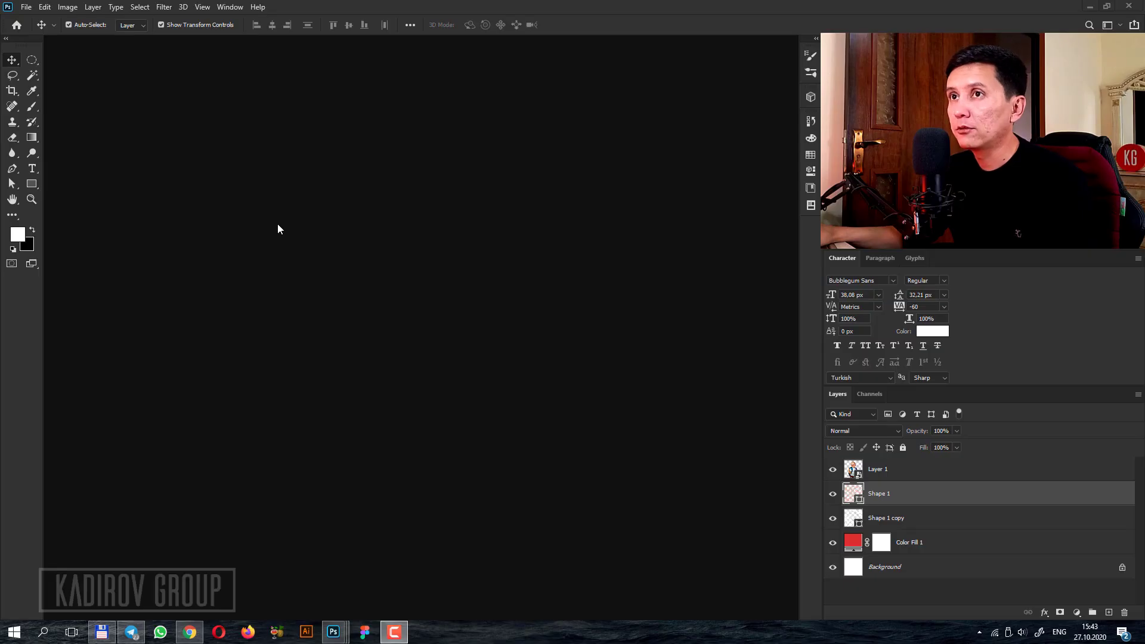
- Create a new blank white 1280 × 1280 px square document
left_click(27, 7)
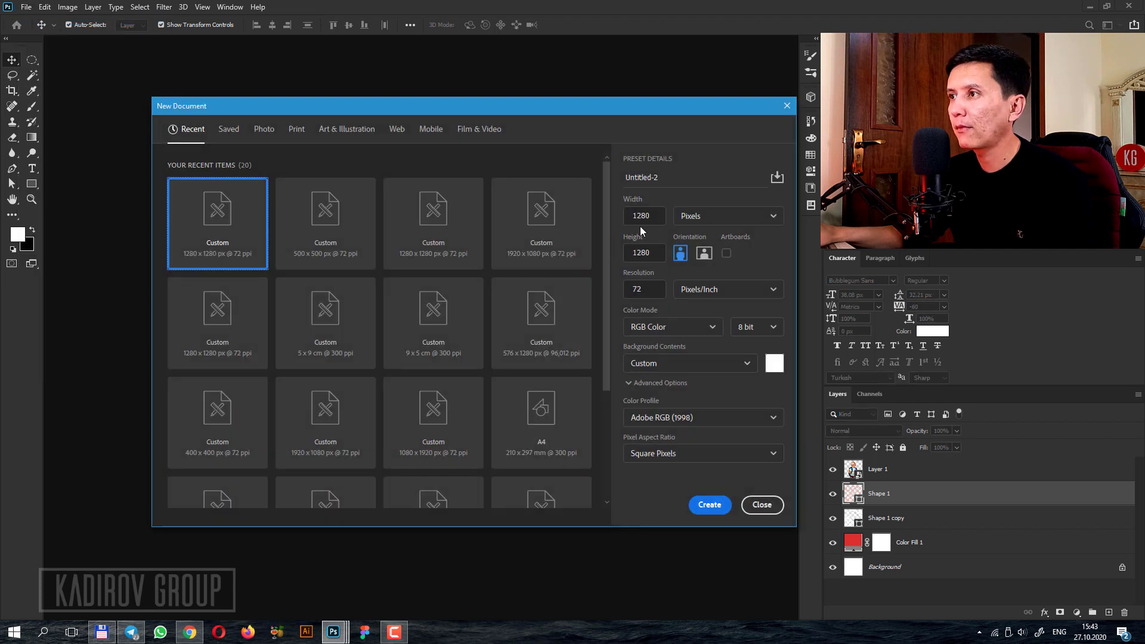
left_click(654, 215)
key("Tab")
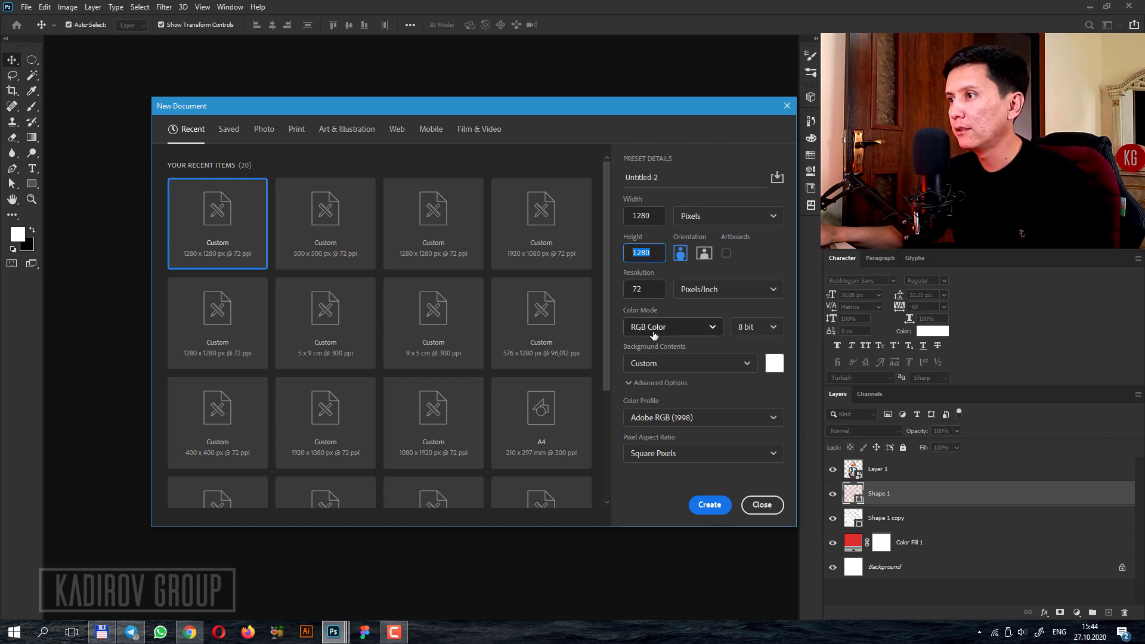
left_click(709, 505)
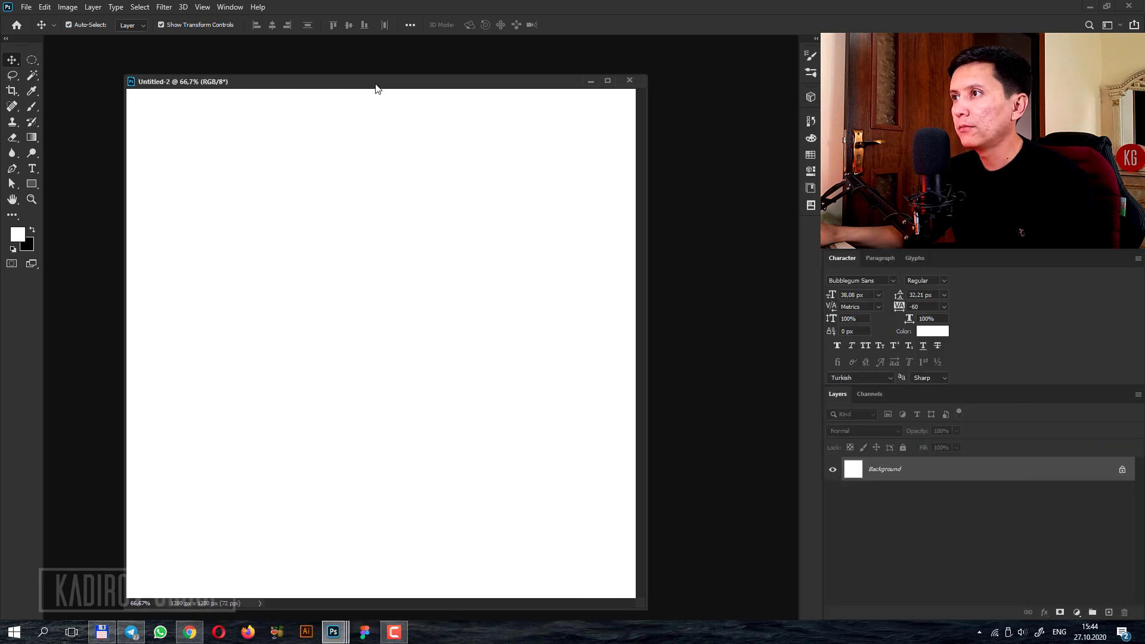
- Add a Gradient Fill layer starting from the Basics foreground-to-background gradient
left_click(1076, 612)
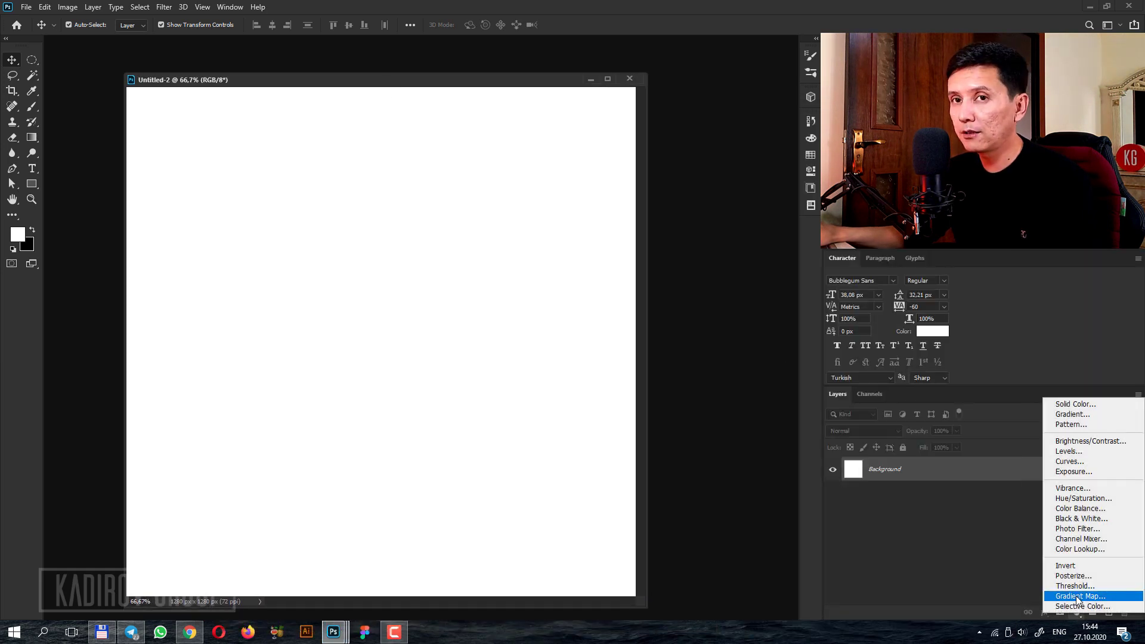
left_click(1071, 416)
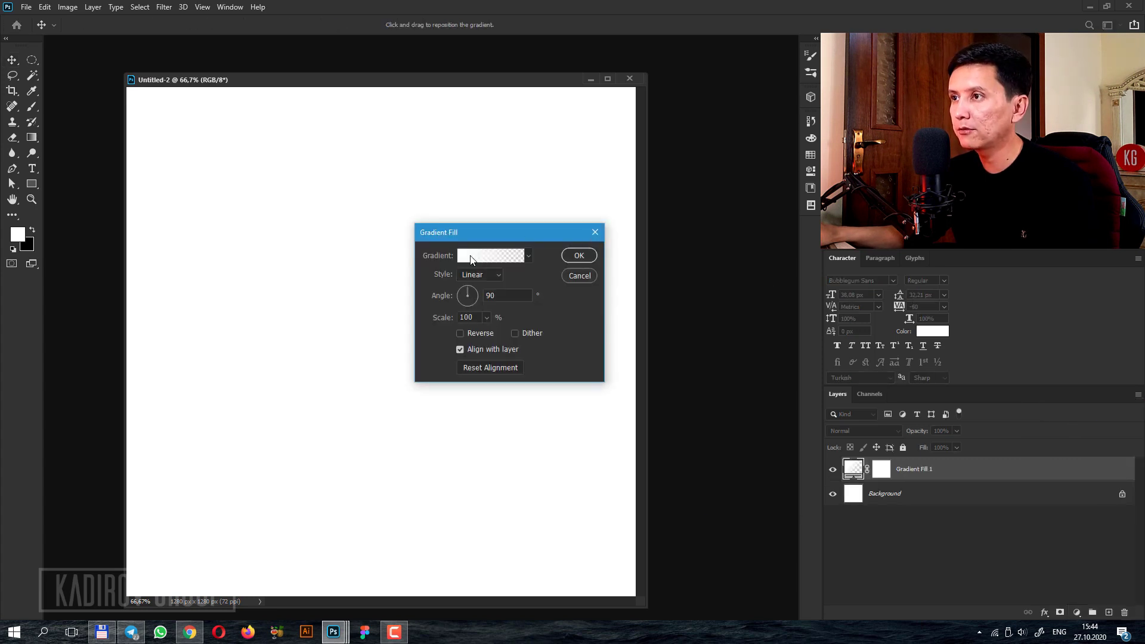
left_click(470, 259)
left_click(720, 253)
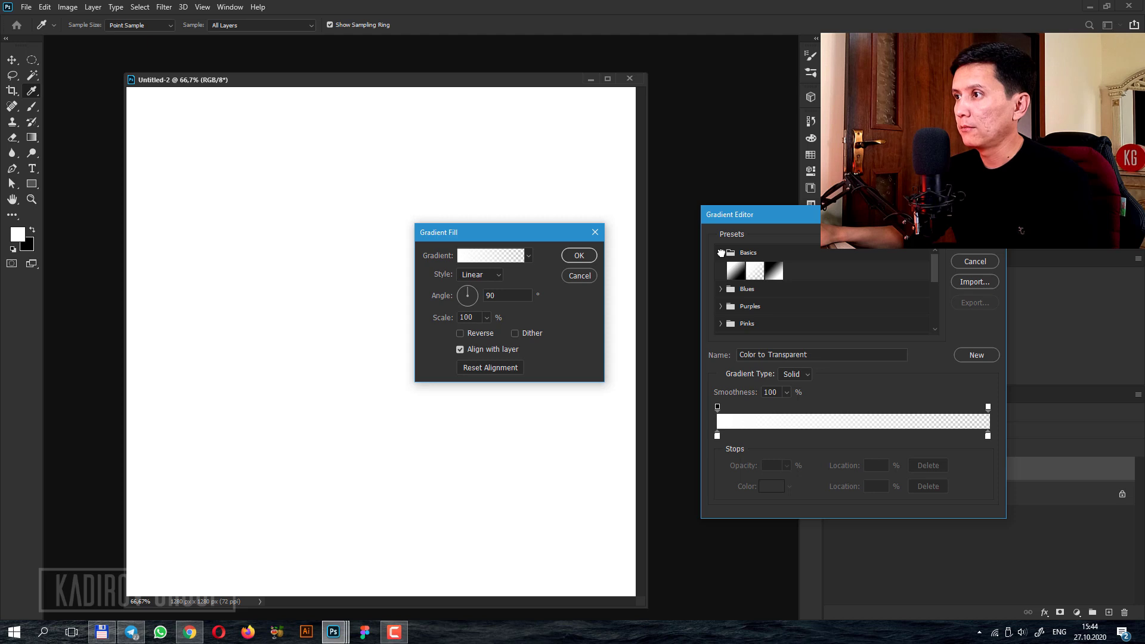
left_click(737, 271)
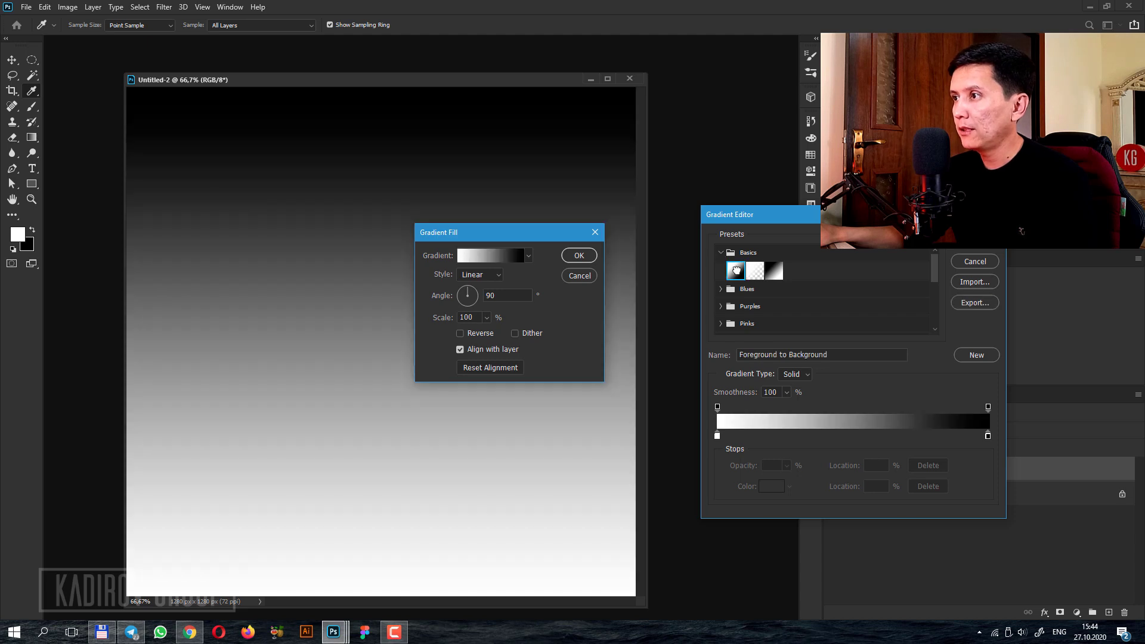
- Set the gradient's left stop to orange-red dd3900
left_click(717, 437)
left_click(766, 487)
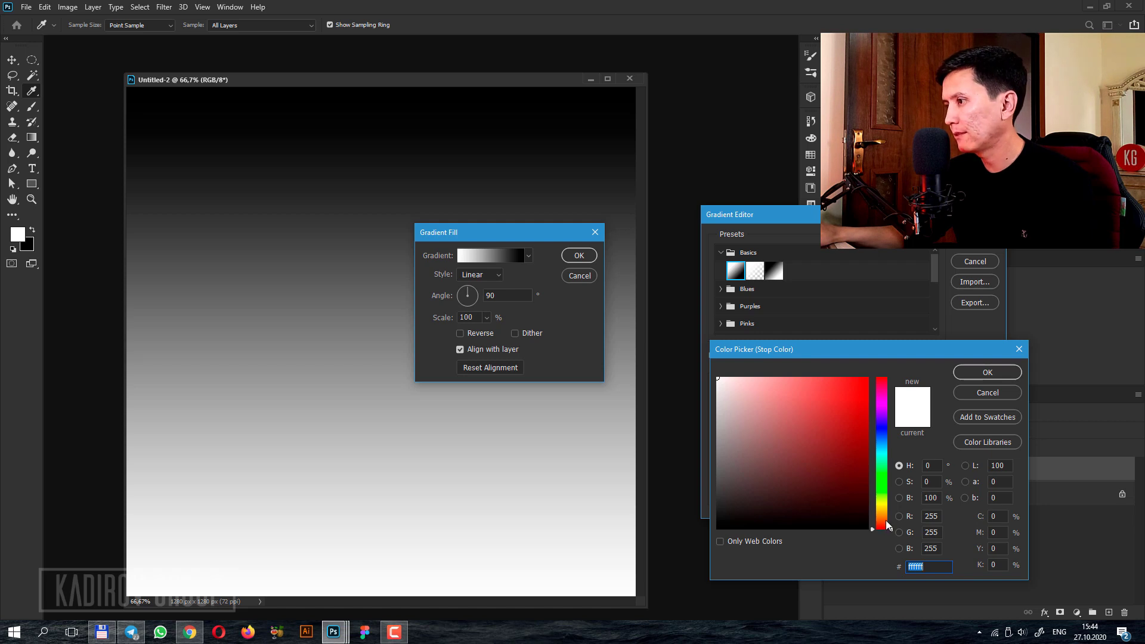
left_click_drag(886, 524, 885, 523)
left_click(866, 418)
left_click(886, 526)
left_click(867, 426)
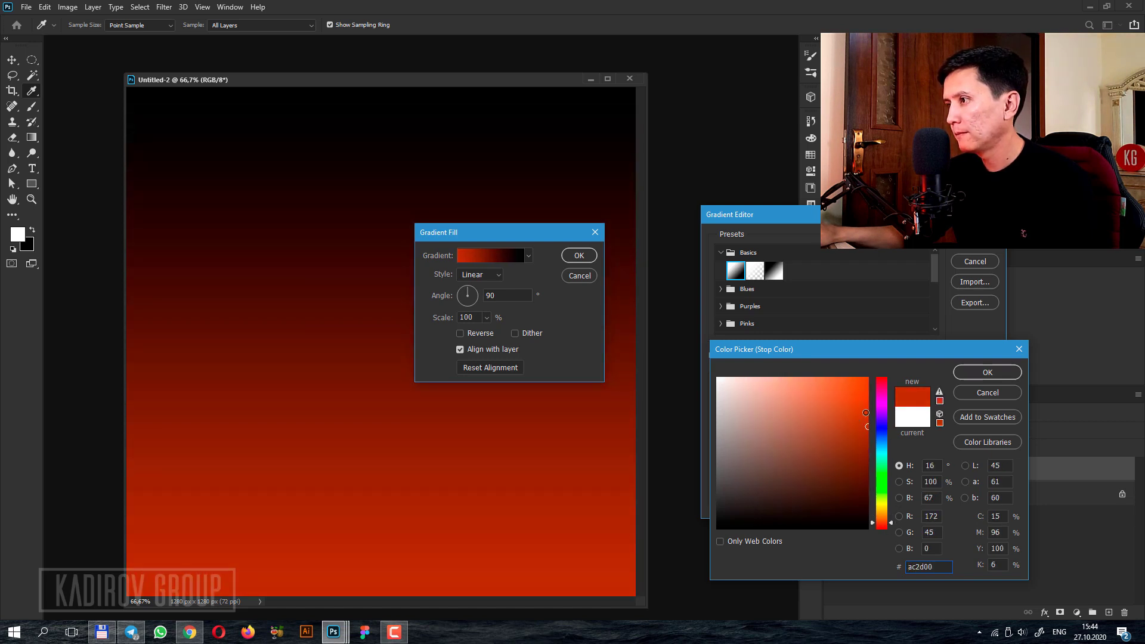
left_click(868, 403)
left_click_drag(865, 402, 879, 397)
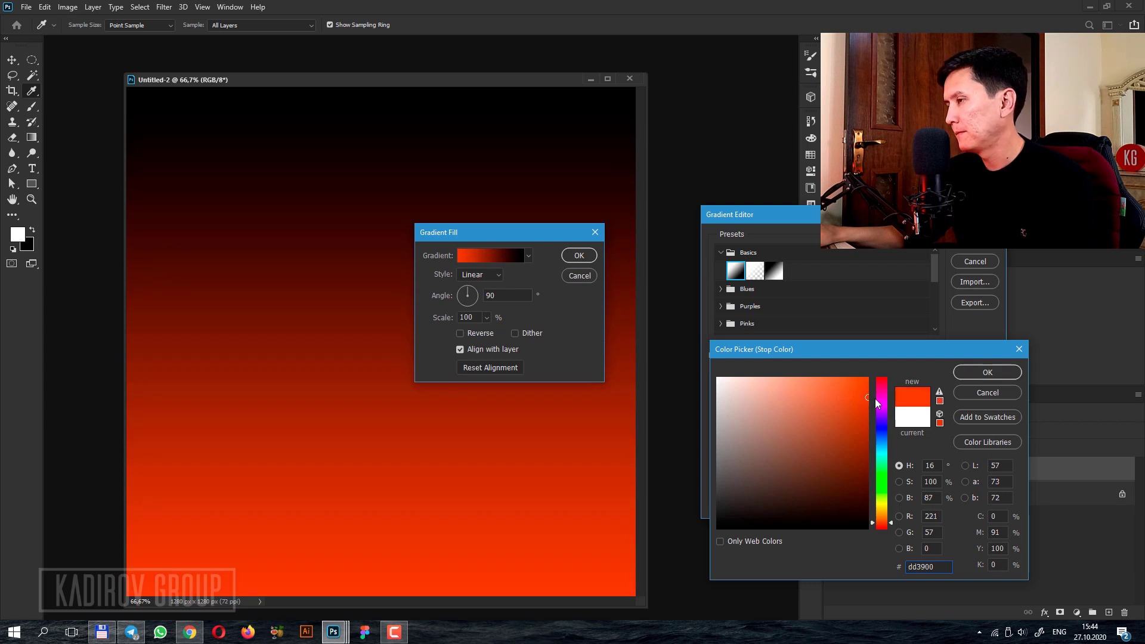
left_click(986, 375)
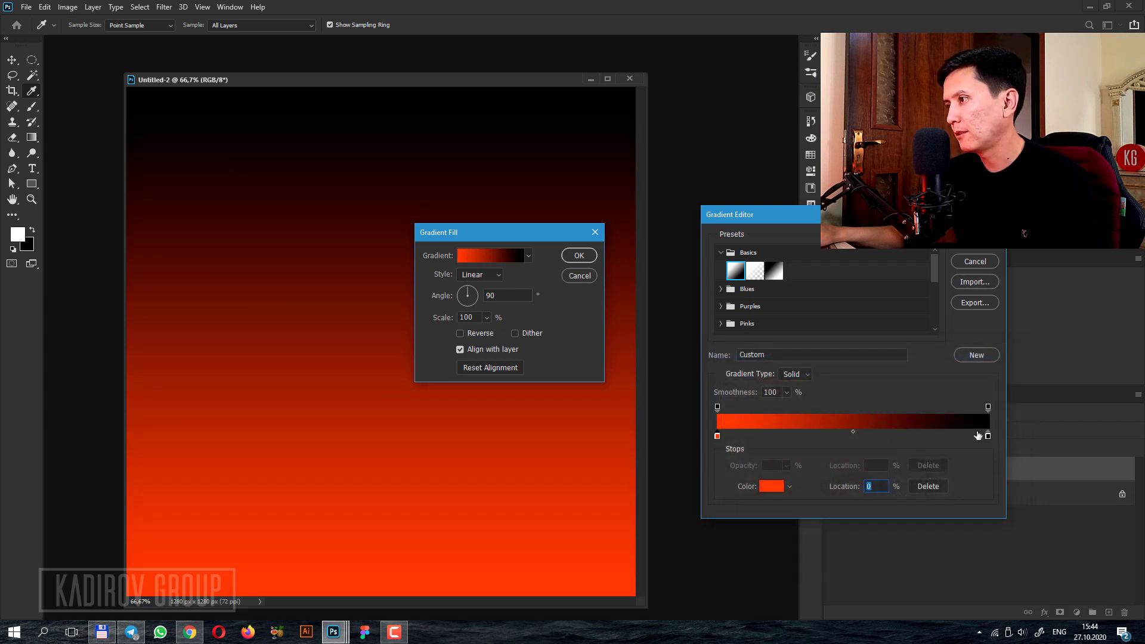
- Set the right stop to yellow ffde00 and apply the gradient fill
left_click(772, 486)
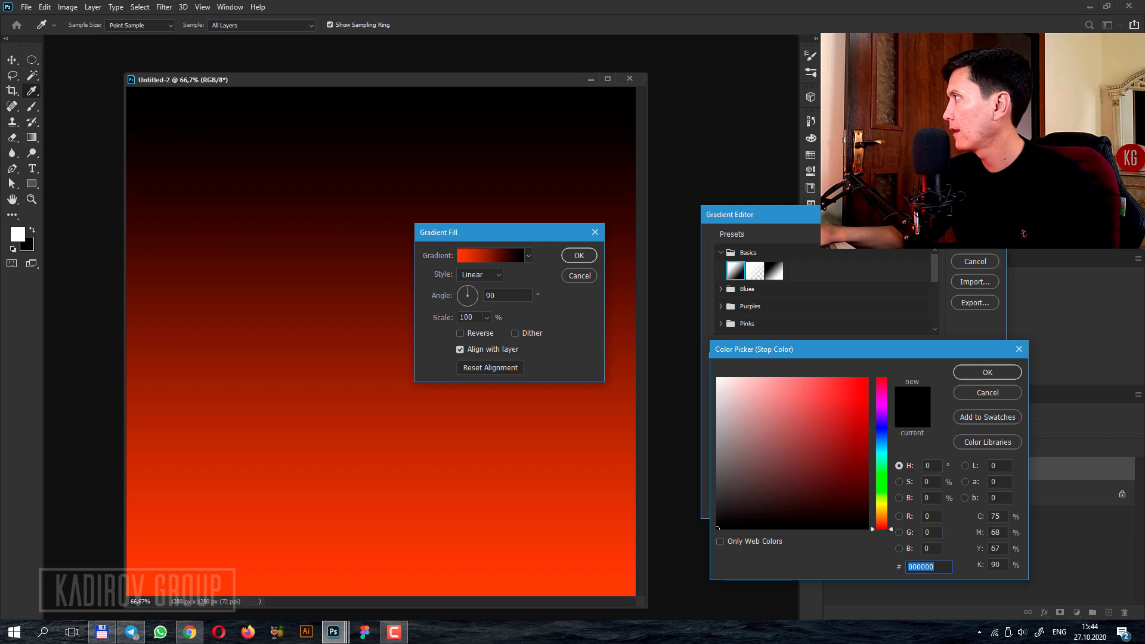
type("ffd000")
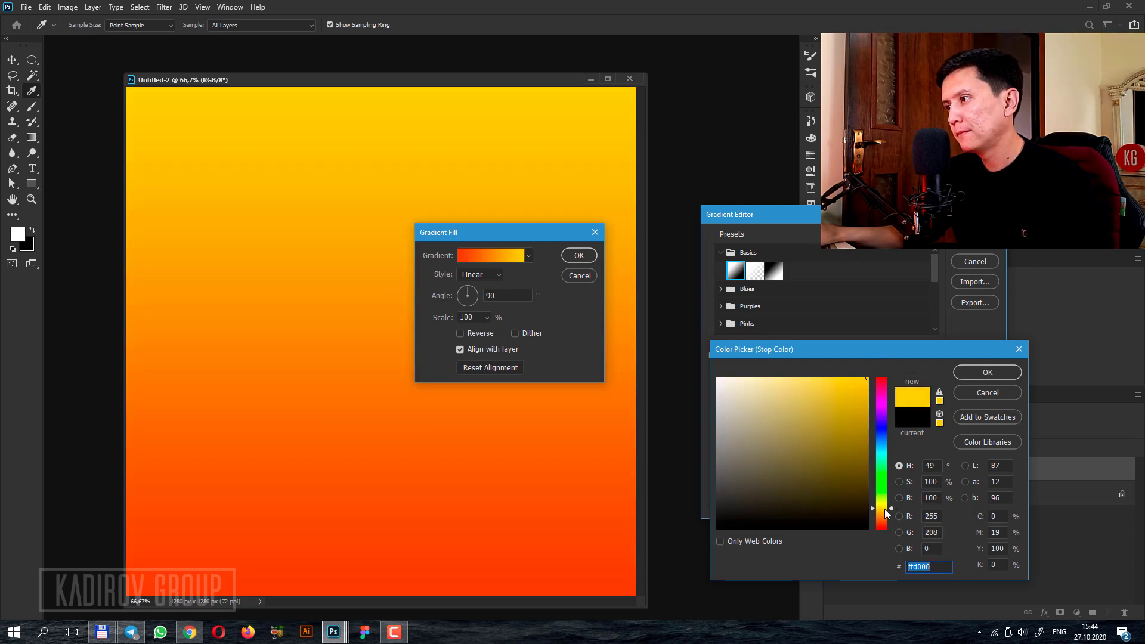
left_click_drag(885, 509, 884, 507)
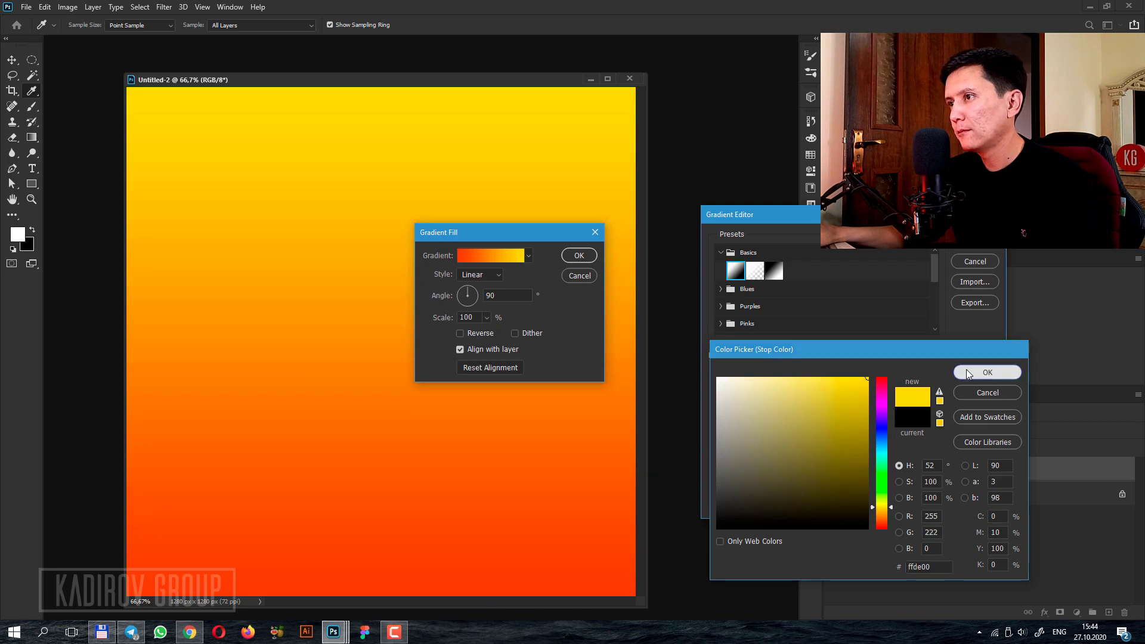
left_click(987, 372)
left_click_drag(763, 214, 563, 310)
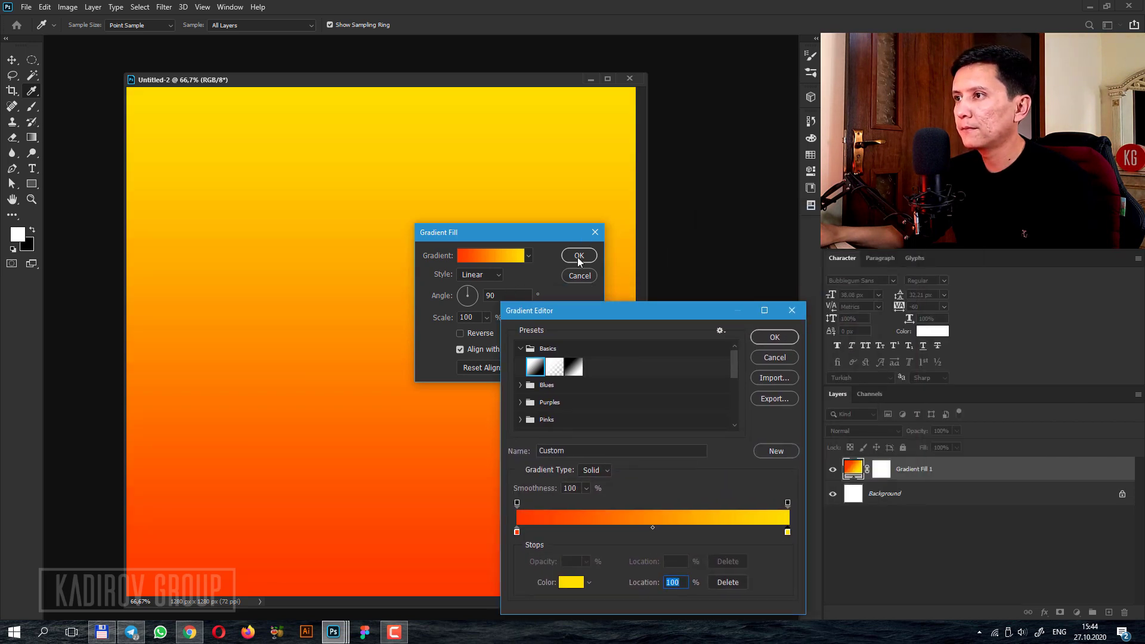
left_click(755, 336)
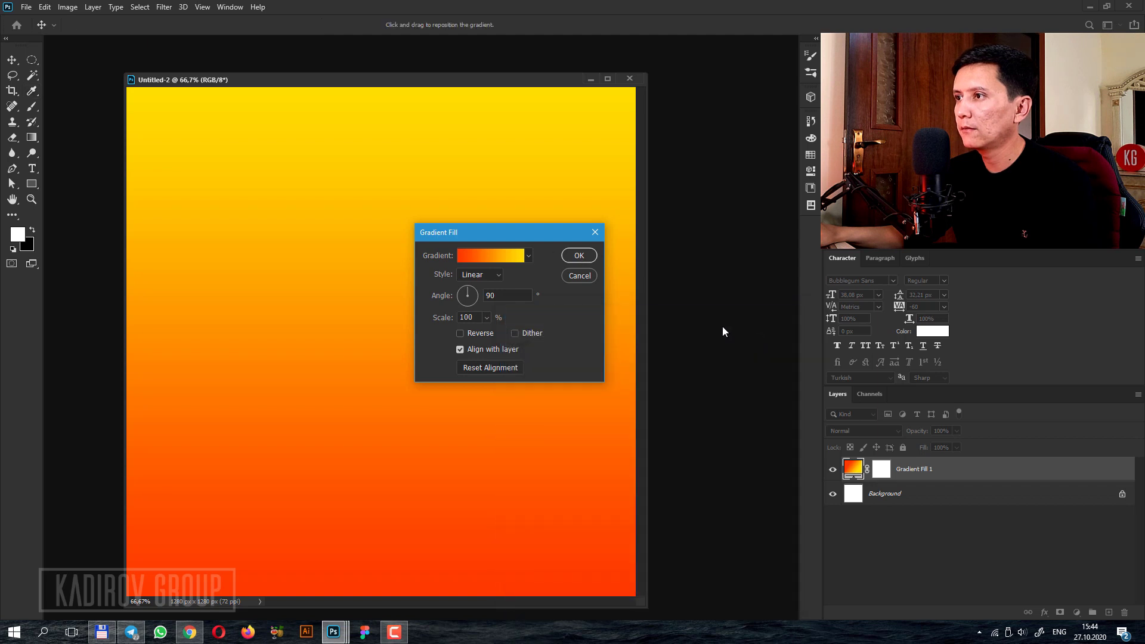
left_click(579, 256)
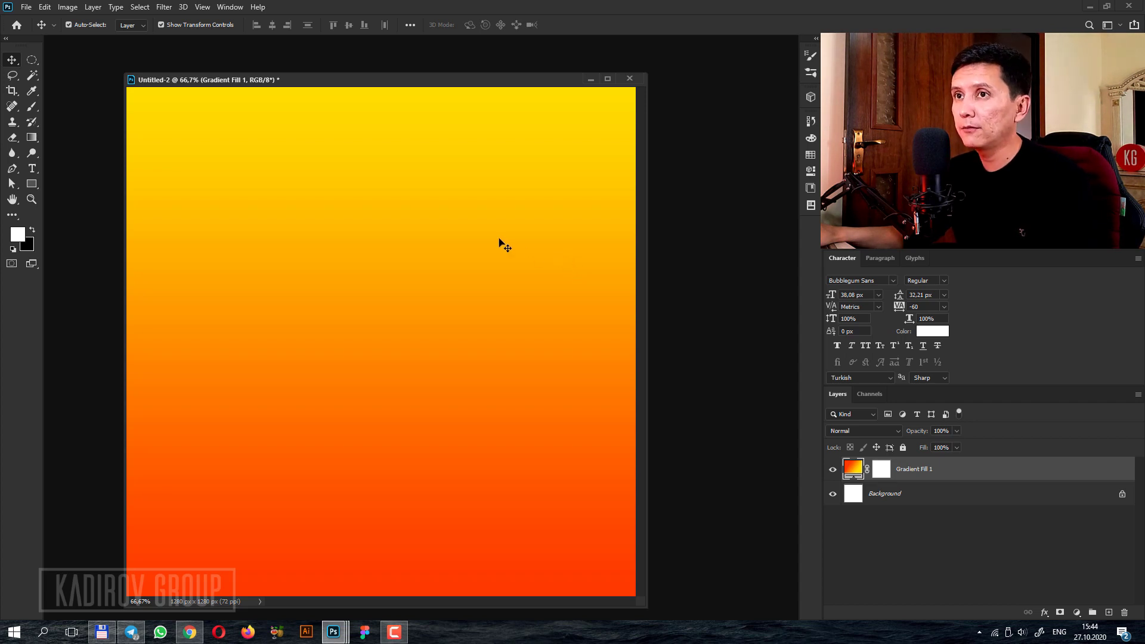
- Type 'Bilimdon' as a new text layer in the lower canvas
left_click(32, 168)
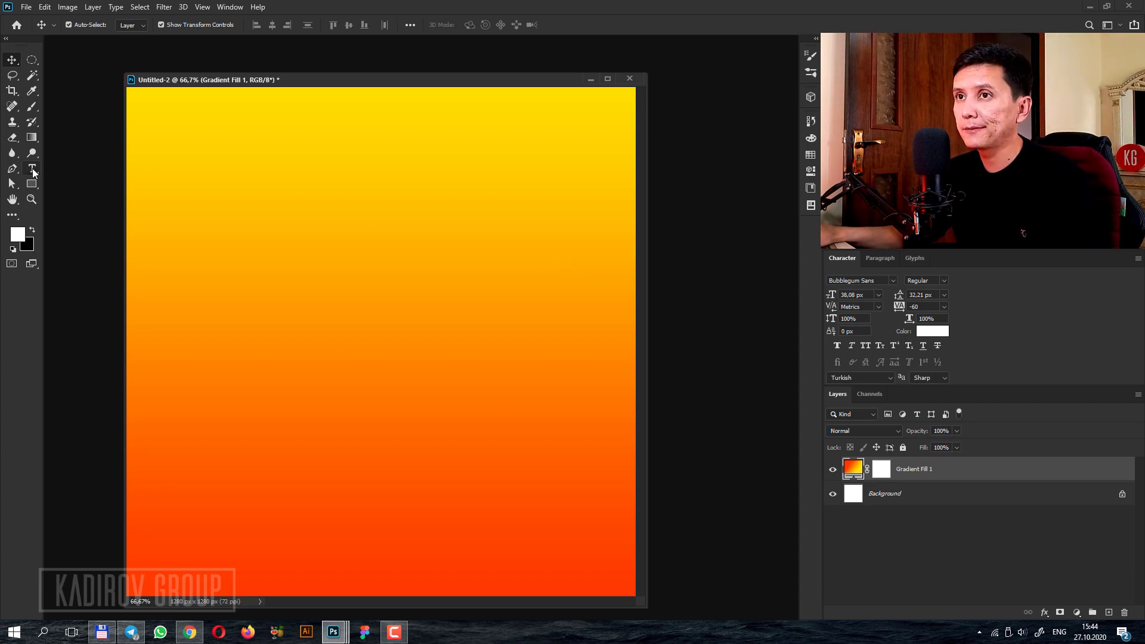
left_click(271, 485)
type("B")
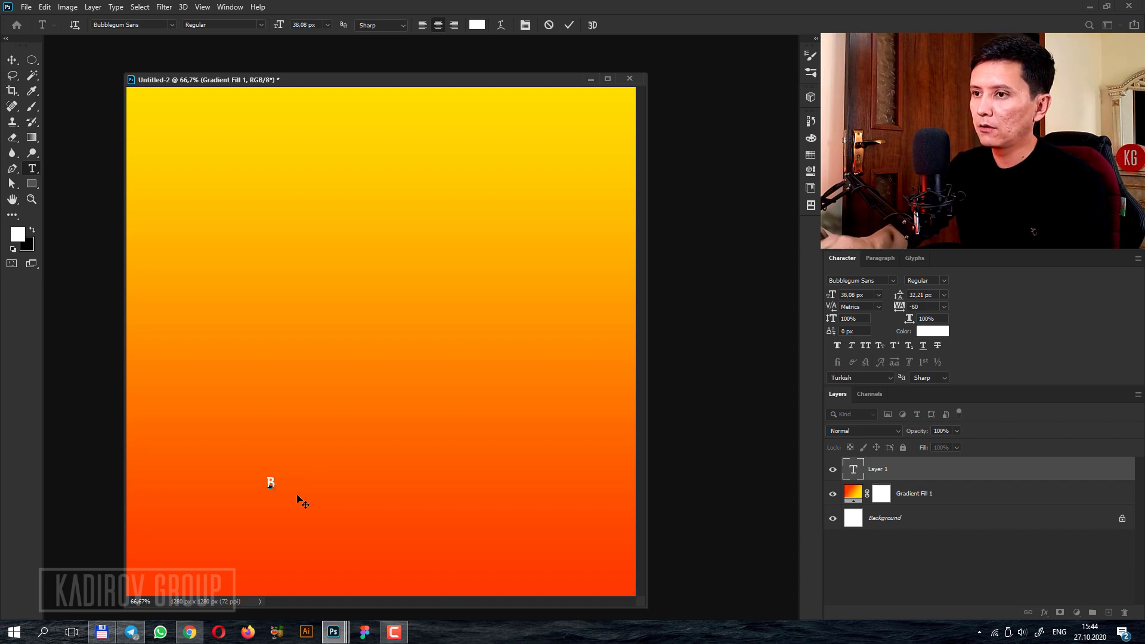
type("ilim")
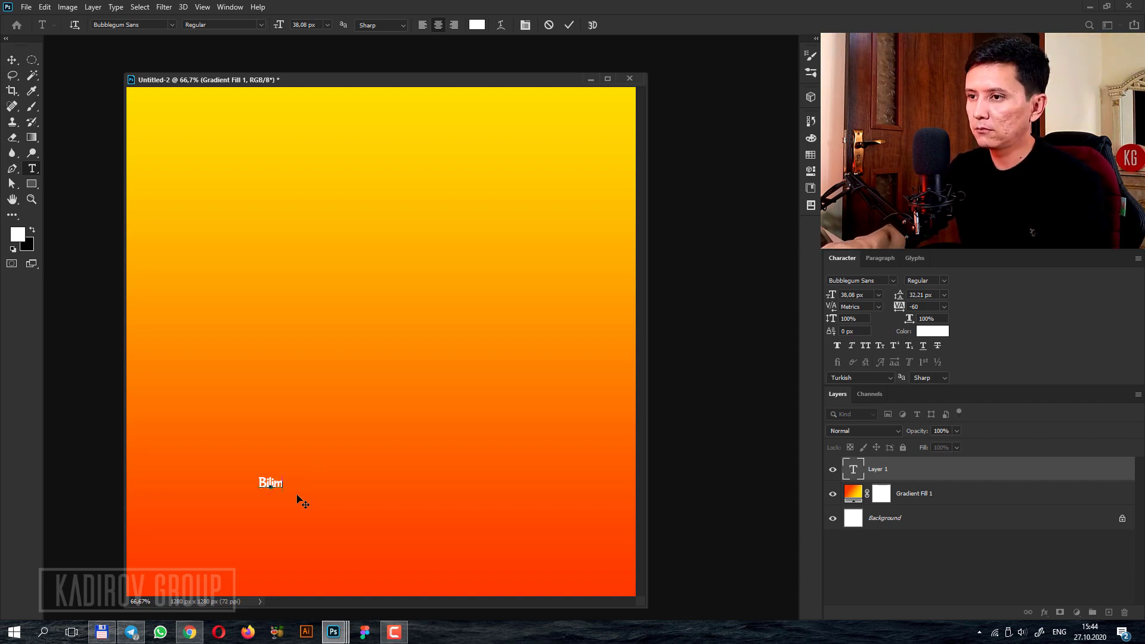
type("don")
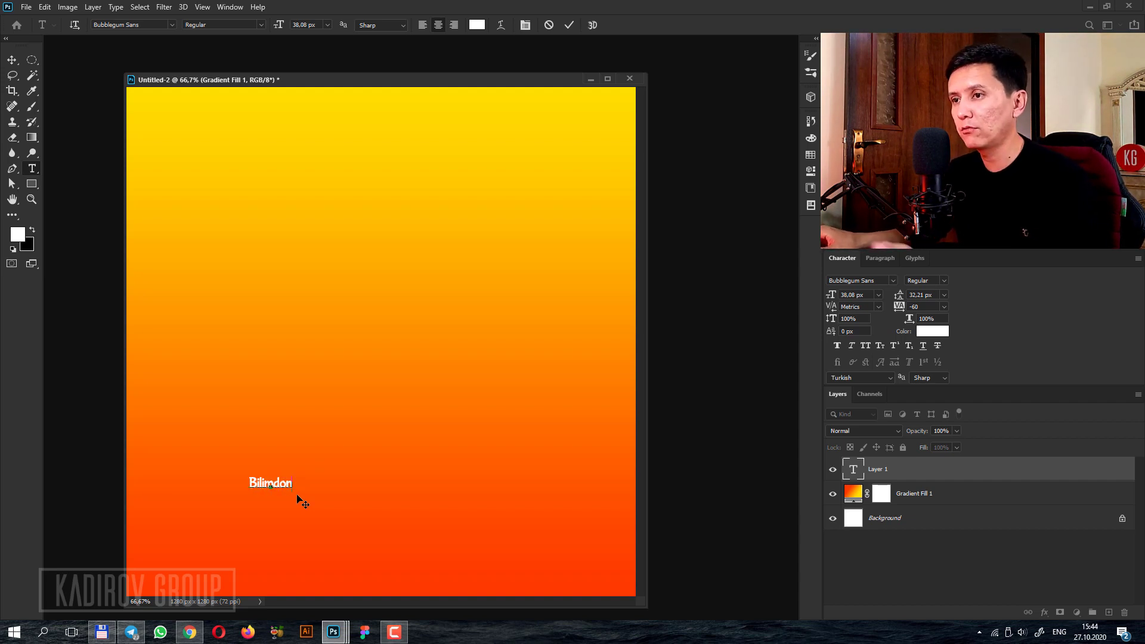
key("ctrl+Return")
- Scale the Bilimdon title up and centre it across the lower canvas
key("v")
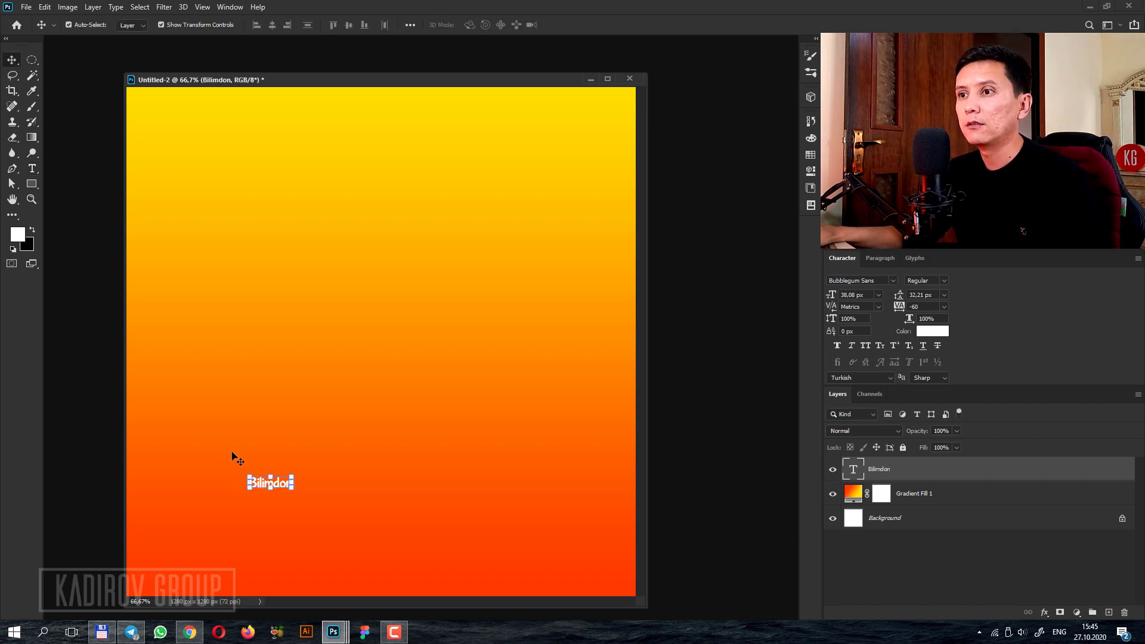
left_click_drag(296, 475, 589, 378)
left_click_drag(518, 436, 490, 468)
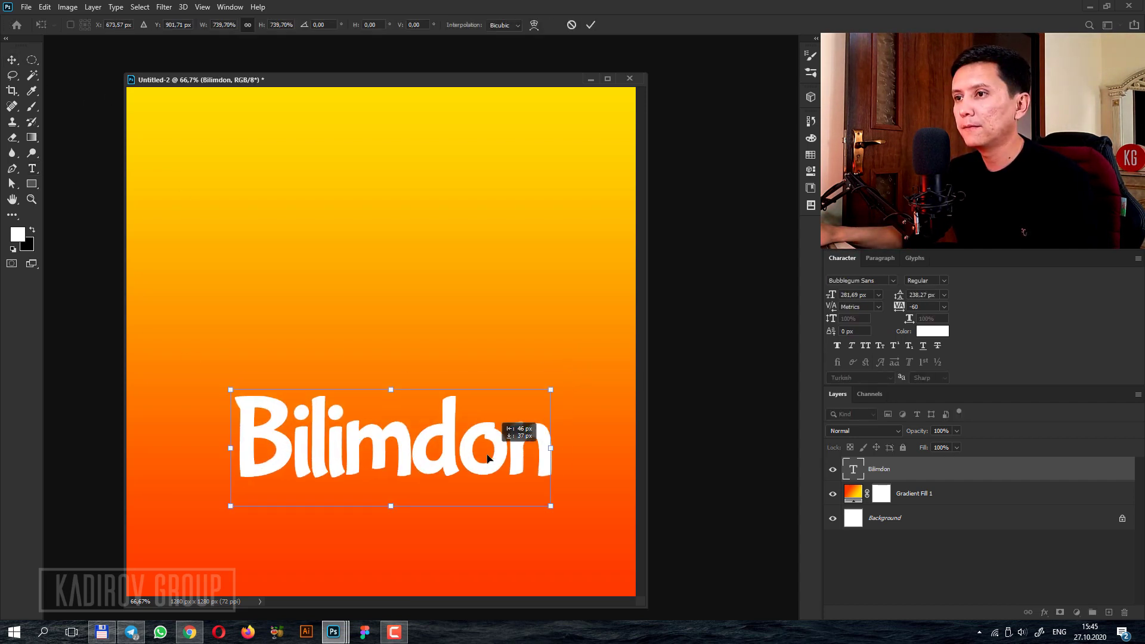
left_click_drag(541, 407, 583, 391)
key("Return")
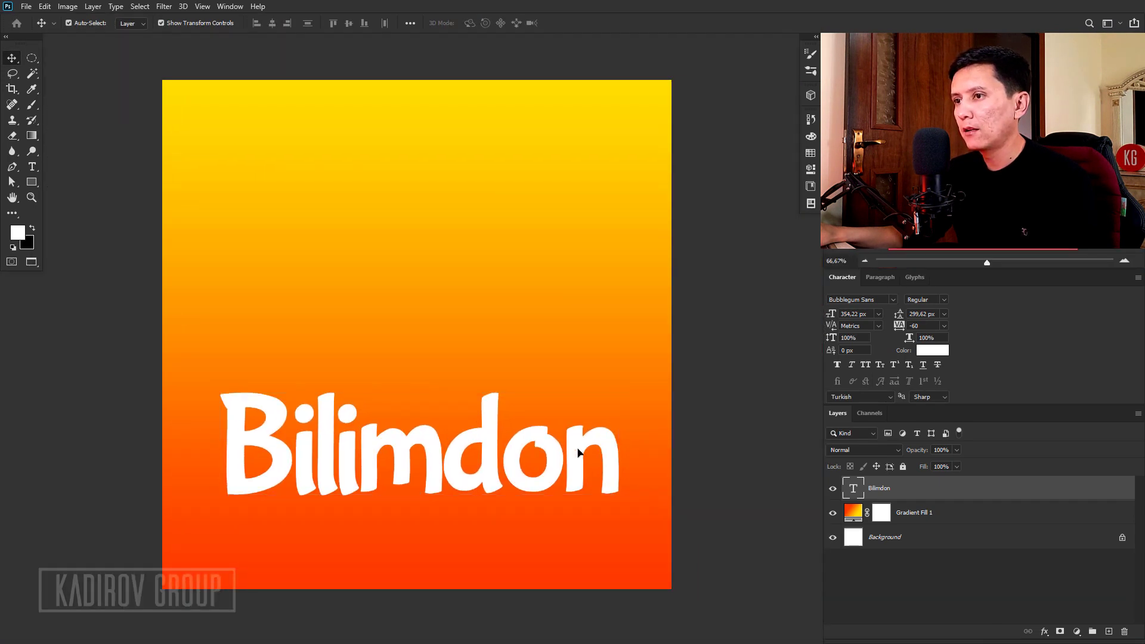
- Nudge the Bilimdon title slightly lower and open its Blending Options
left_click_drag(577, 448, 584, 454)
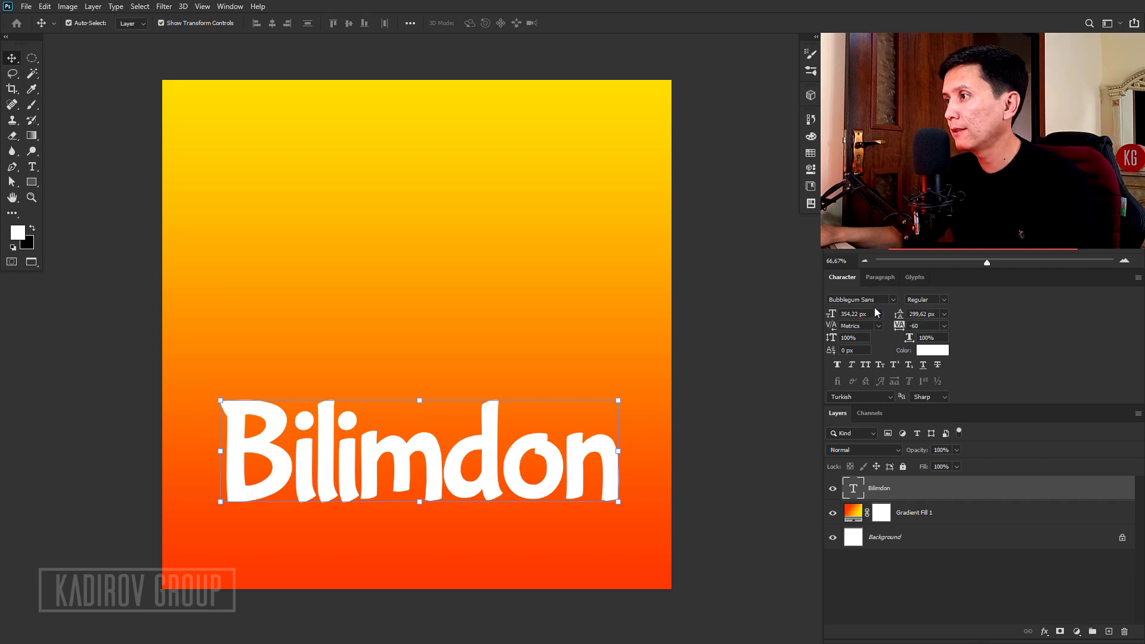
left_click(926, 326)
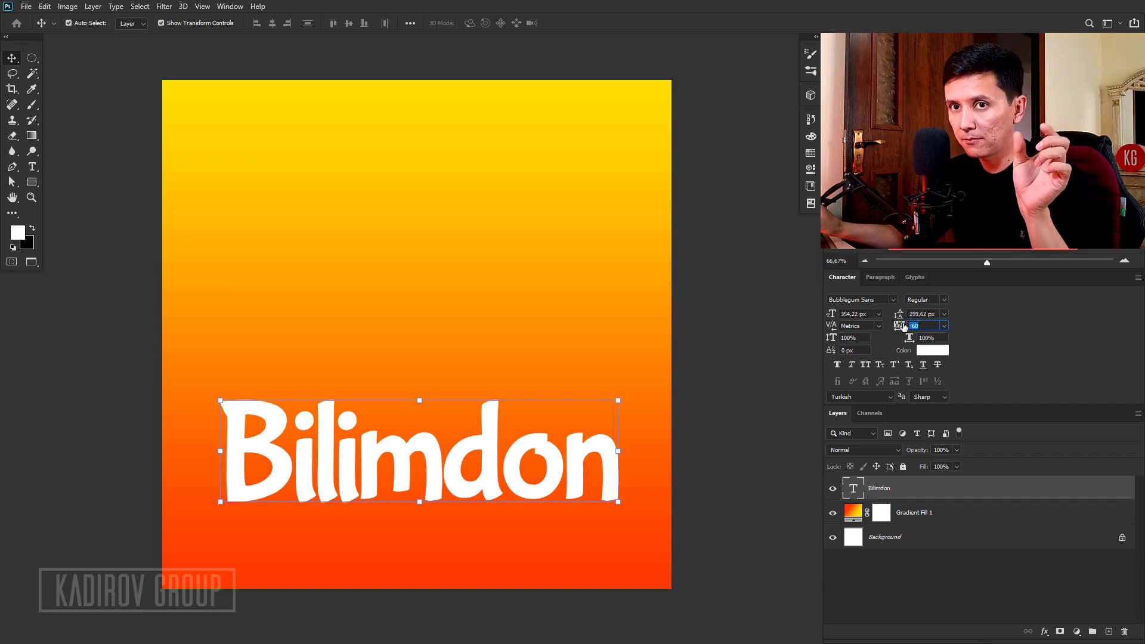
right_click(892, 492)
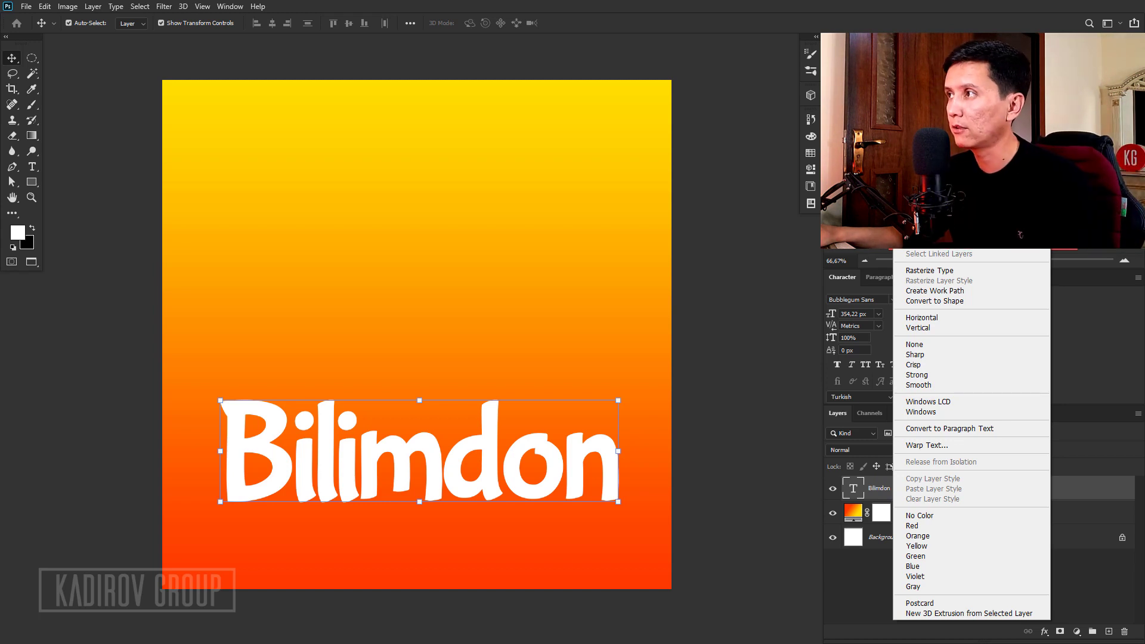
left_click(929, 76)
mouse_move(743, 18)
left_mouse_down()
mouse_move(468, 167)
mouse_move(486, 151)
mouse_move(491, 99)
left_mouse_up()
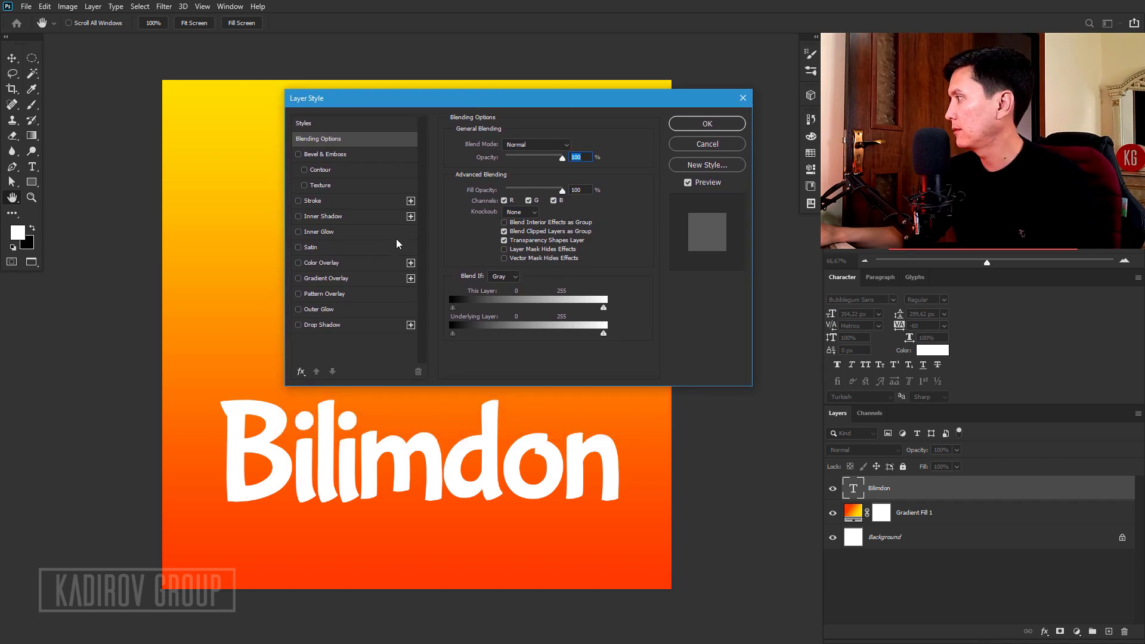
- Give the title a Gradient Overlay from yellow fffa06 to orange-red fc2c00
left_click(331, 279)
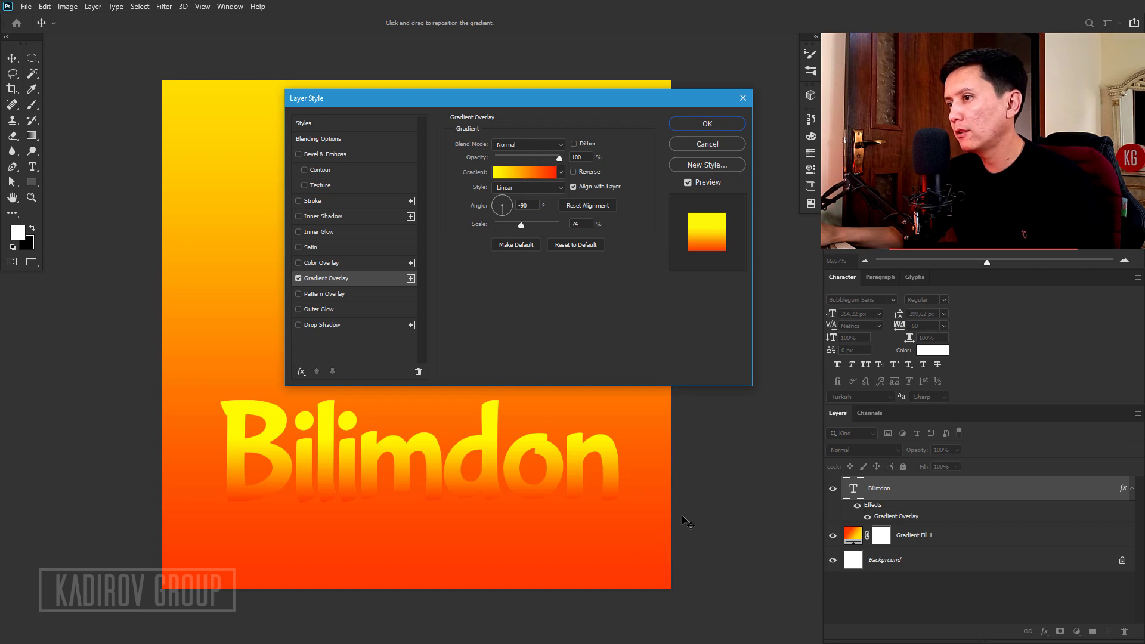
left_click(587, 223)
left_click(528, 172)
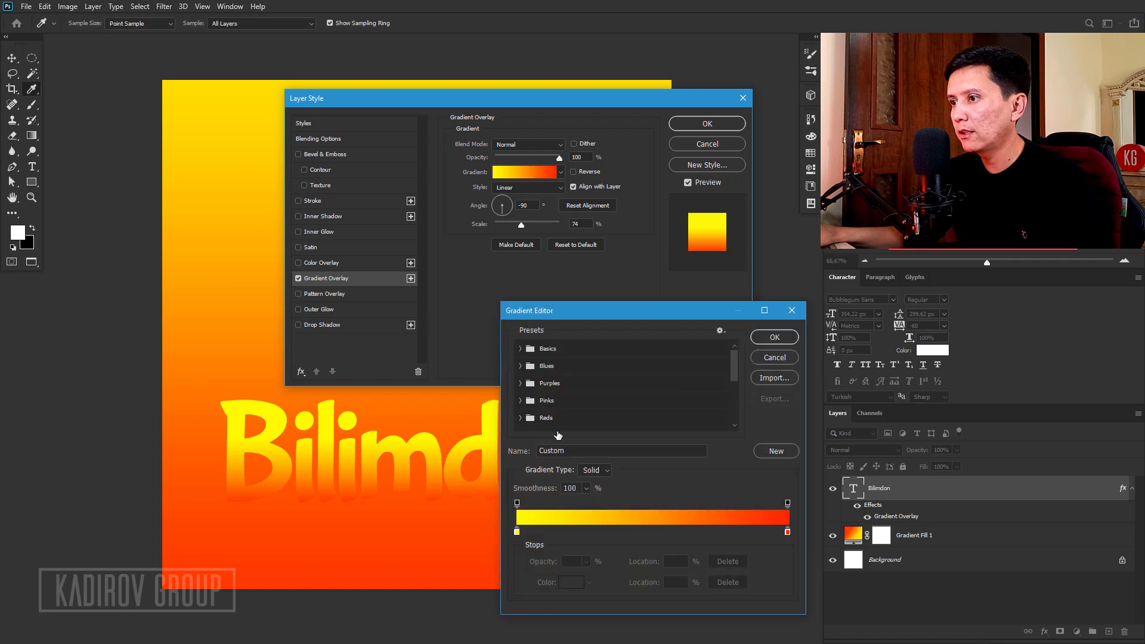
left_click(517, 533)
left_click(568, 583)
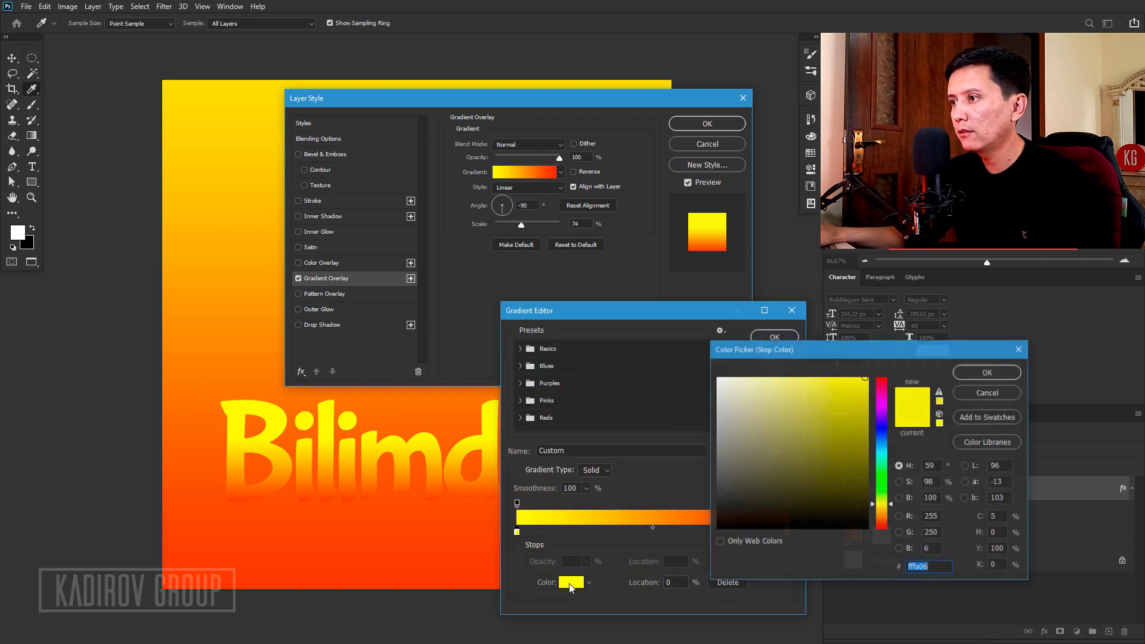
left_click(447, 293)
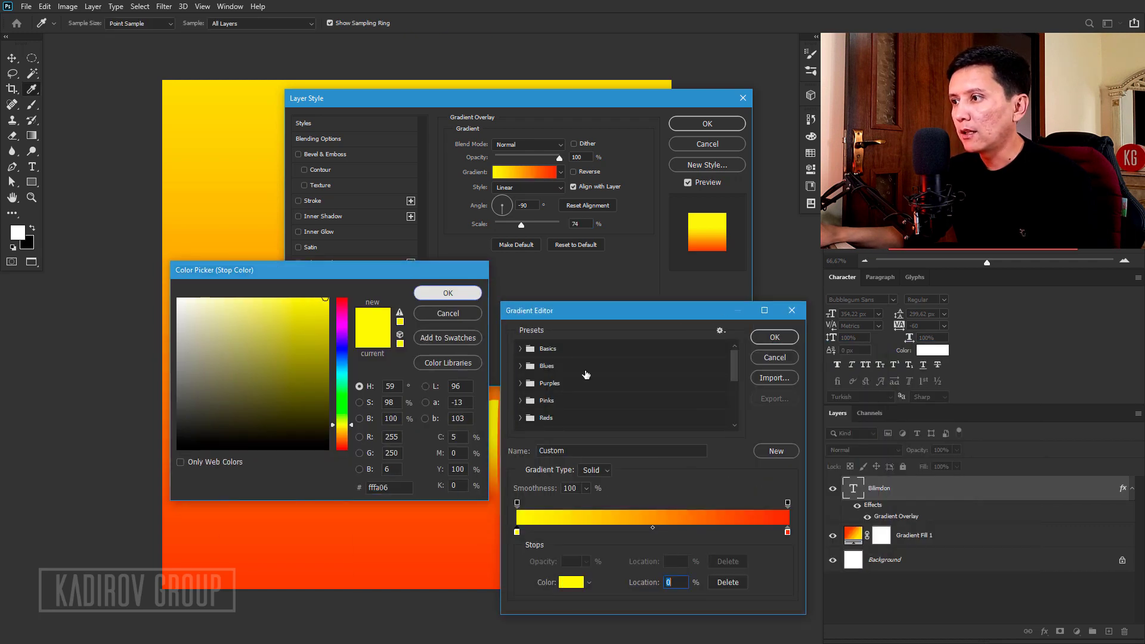
left_click(787, 532)
left_click(571, 583)
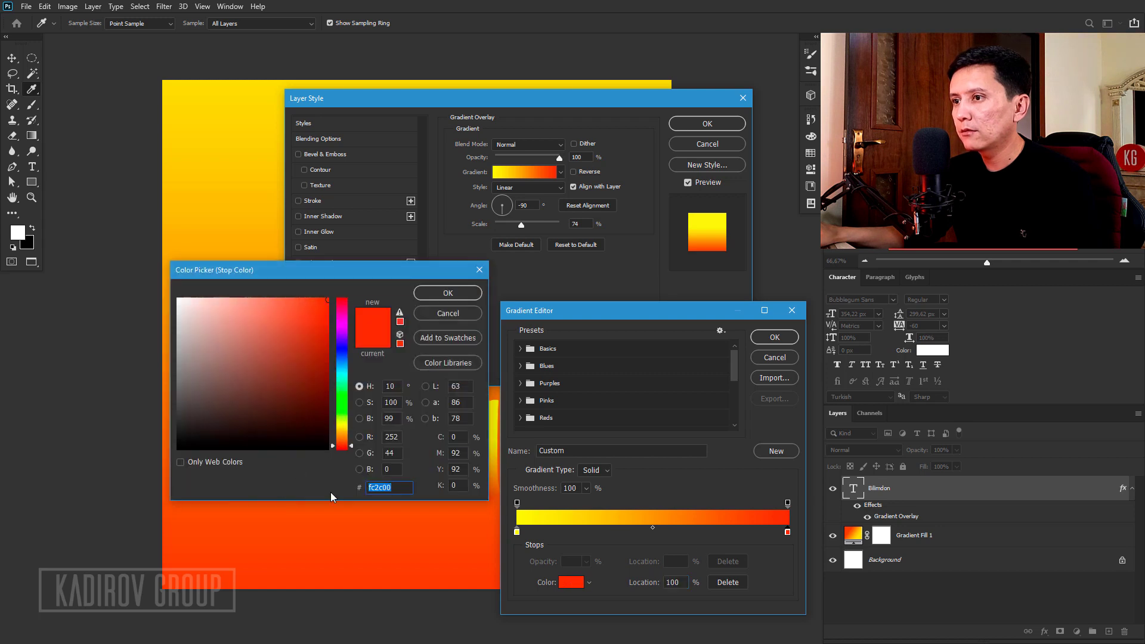
left_click(458, 298)
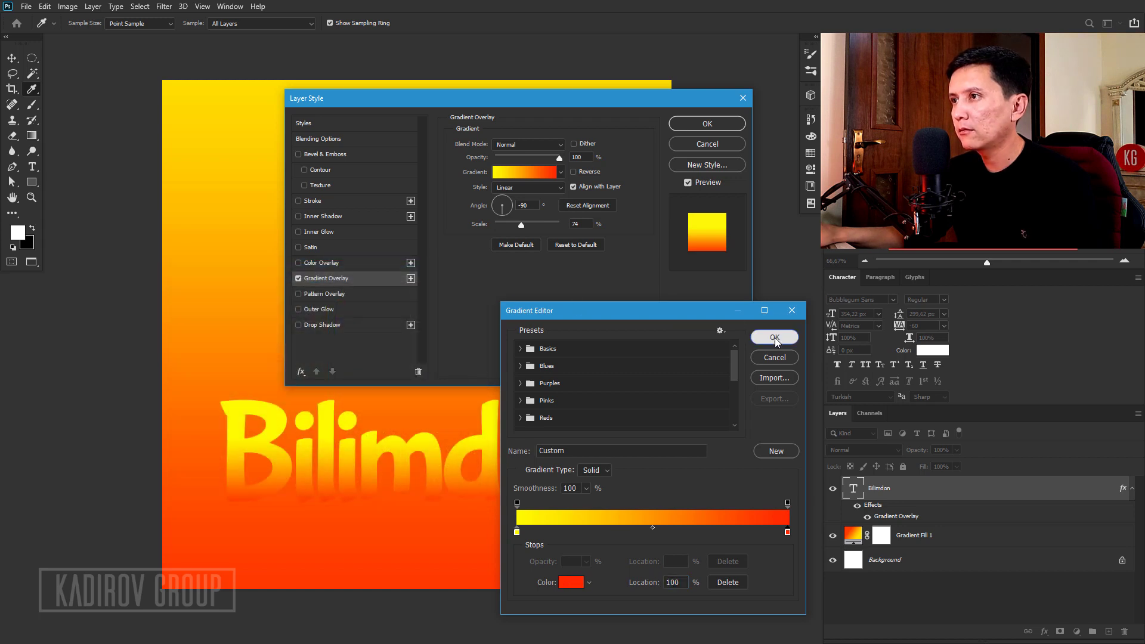
left_click(774, 337)
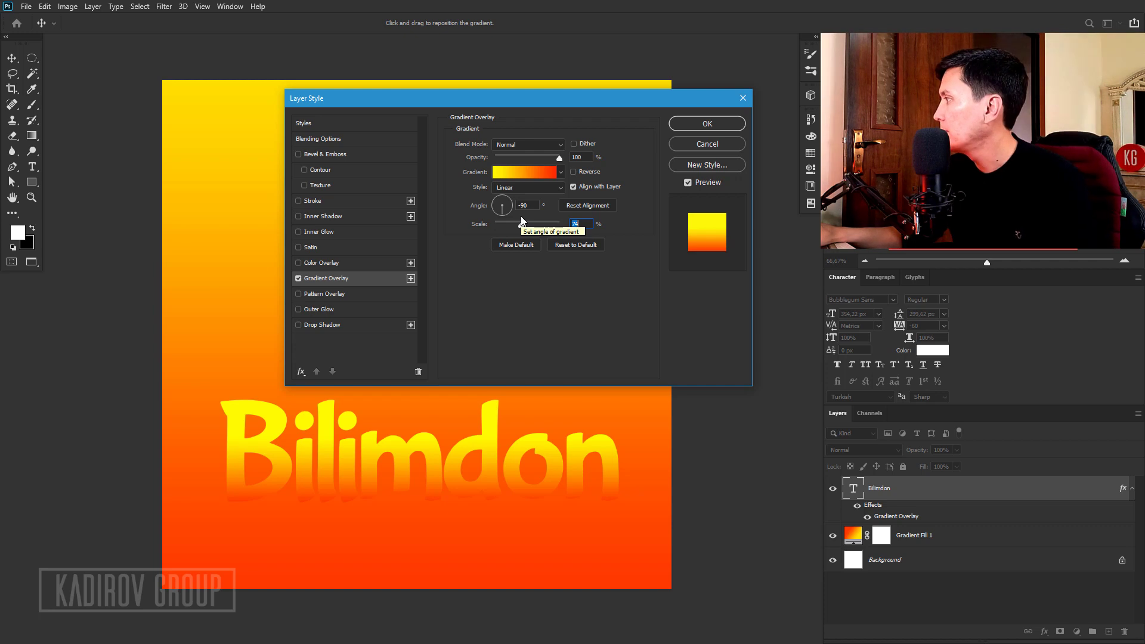
- Add a 15 px Outside stroke with Gradient fill type to the title
left_click(325, 202)
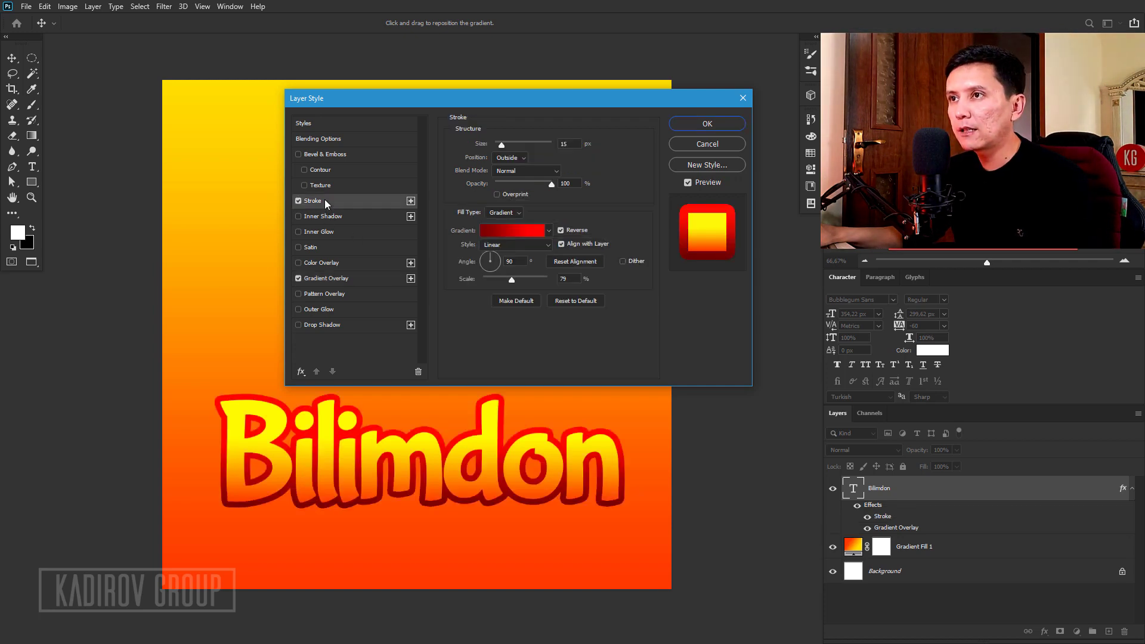
double_click(569, 144)
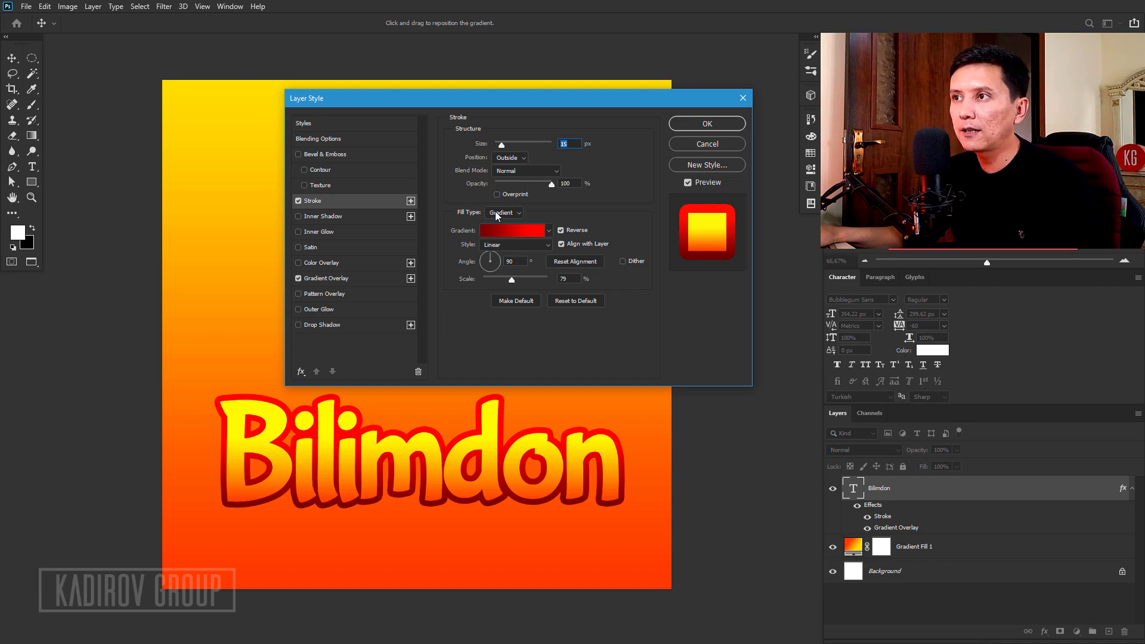
left_click(500, 214)
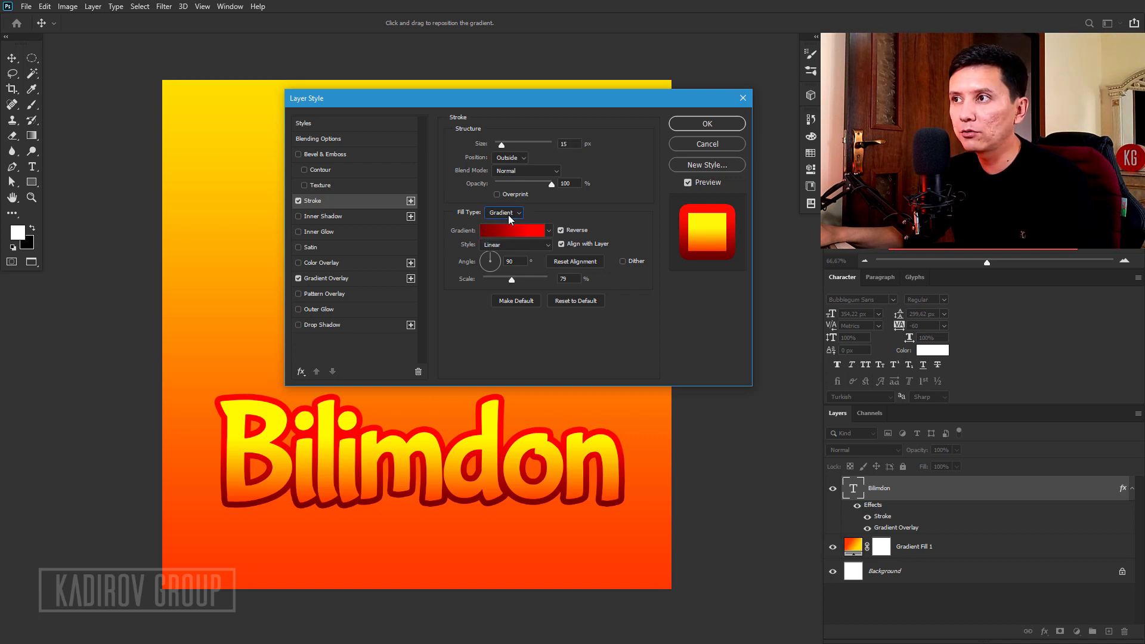
left_click(508, 231)
left_click_drag(605, 308, 564, 296)
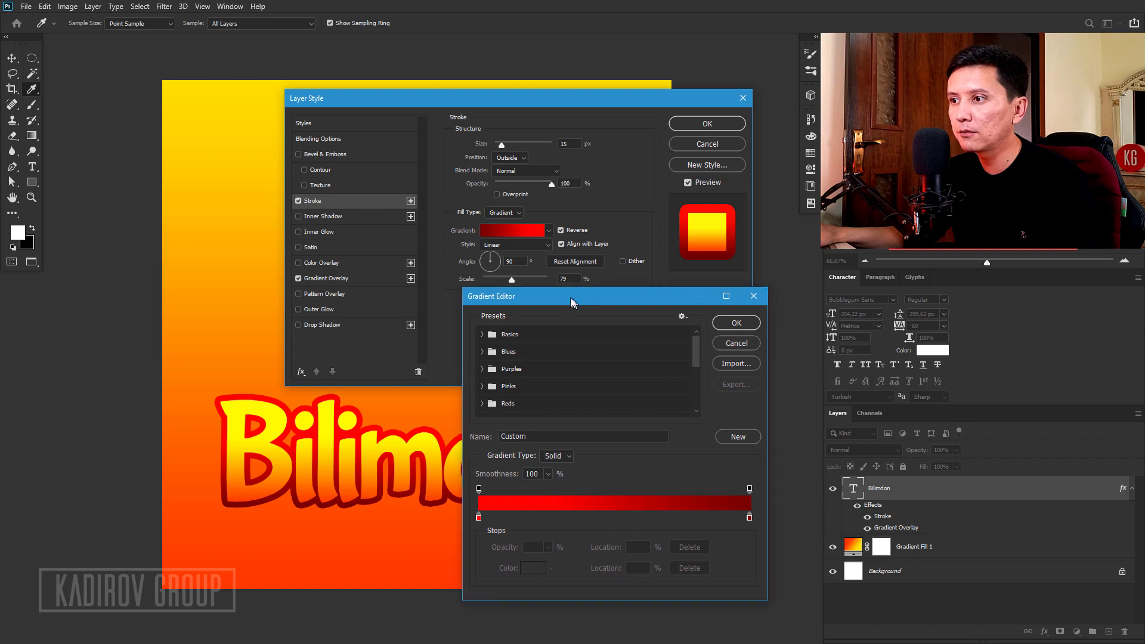
- Set the stroke gradient stops to bright red ff0b00 and dark red 670000
left_click(475, 516)
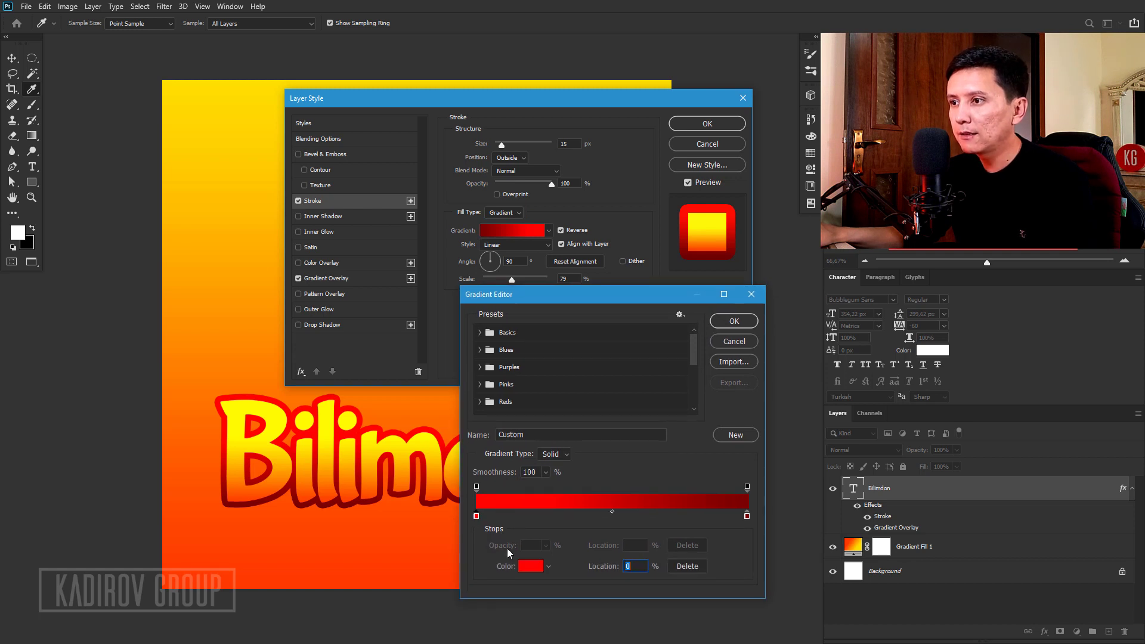
left_click(529, 566)
type("ff0b00")
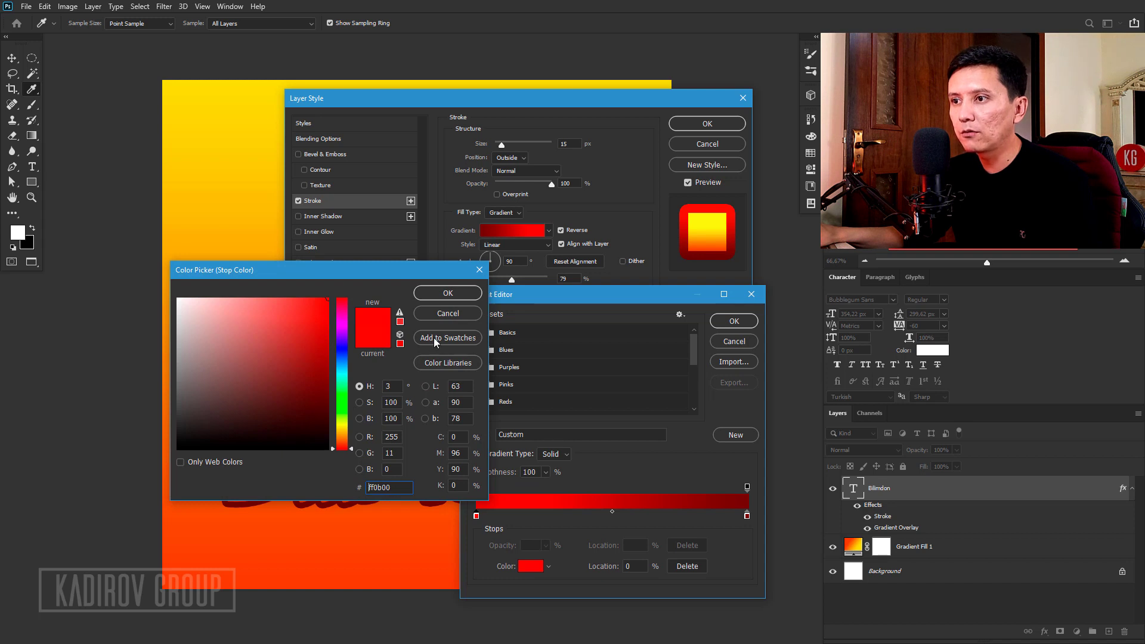
left_click(453, 294)
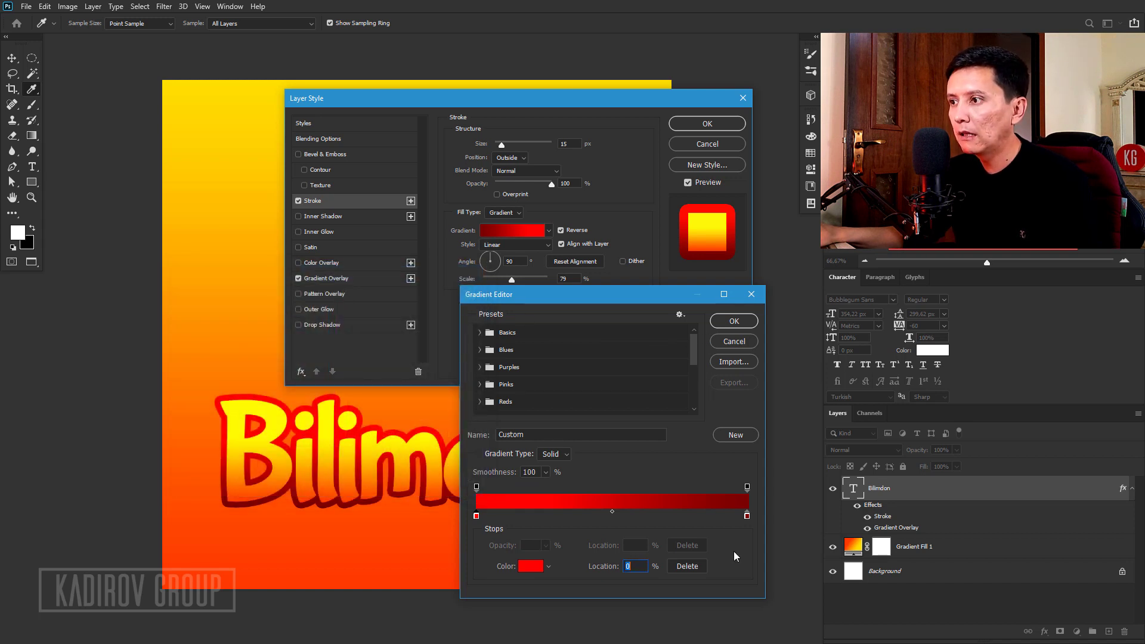
left_click(746, 516)
left_click(530, 565)
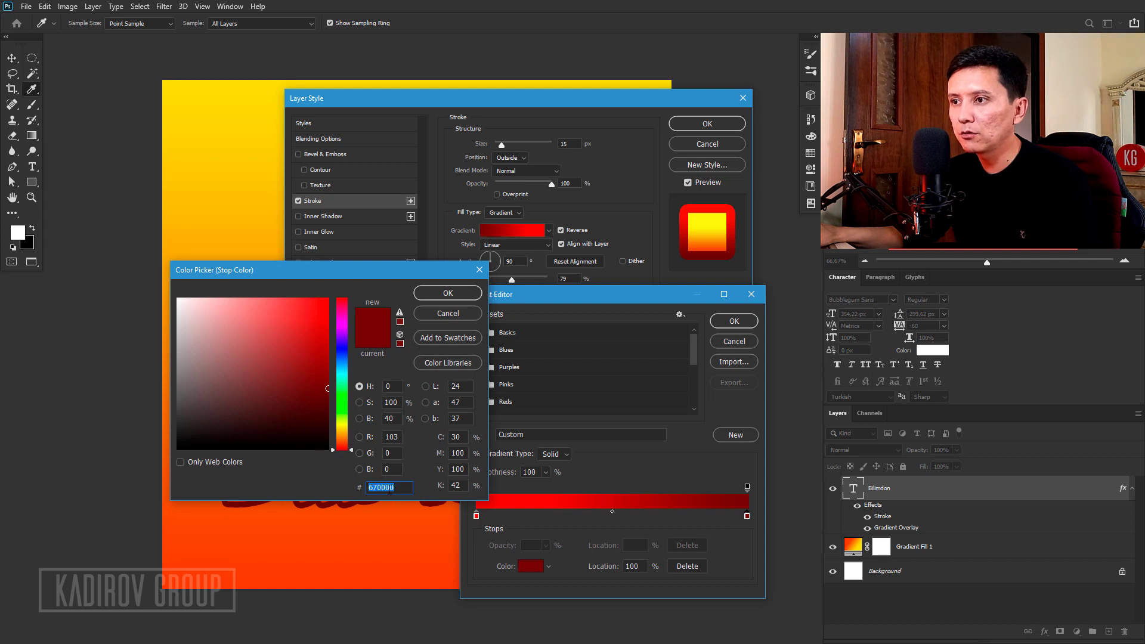
left_click(453, 294)
left_click(734, 321)
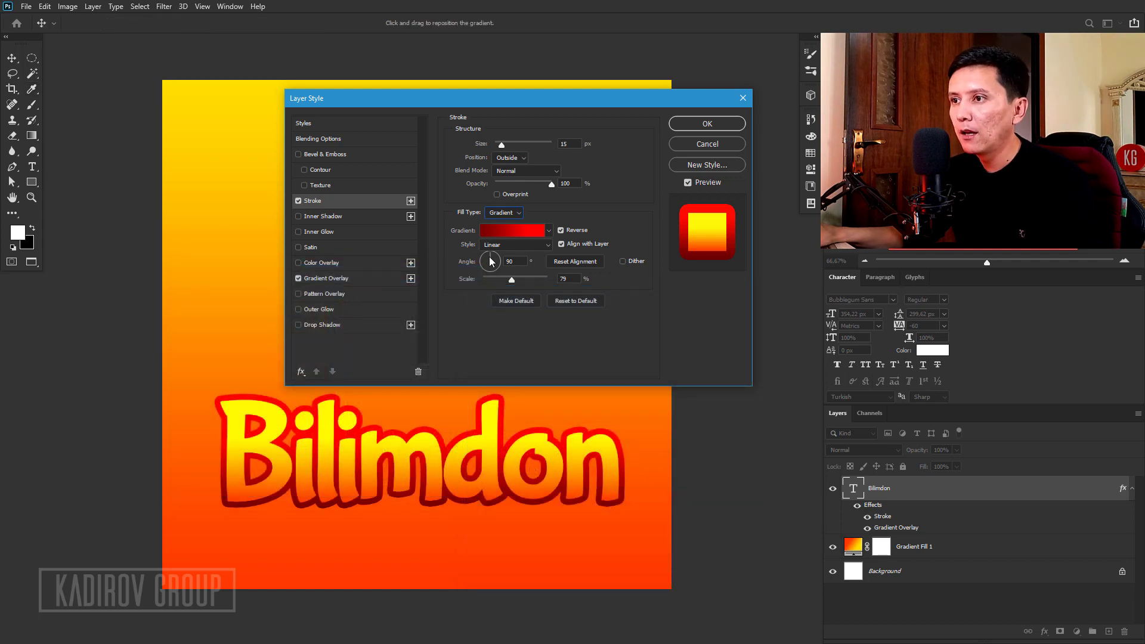
scroll(221, 429, "up", 1)
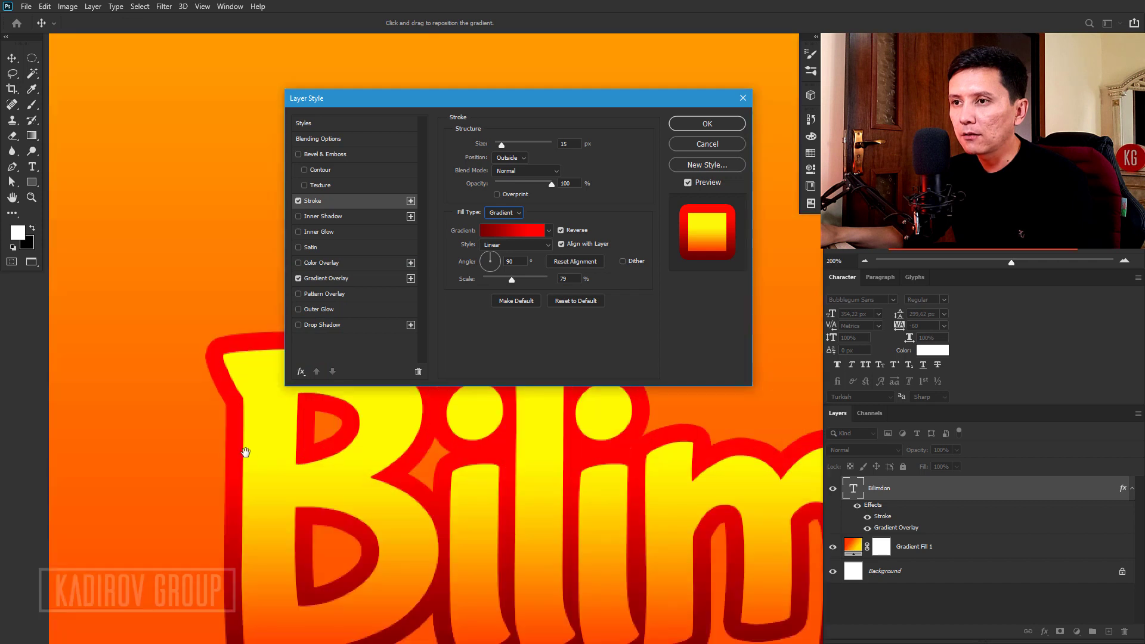
scroll(197, 357, "up", 1)
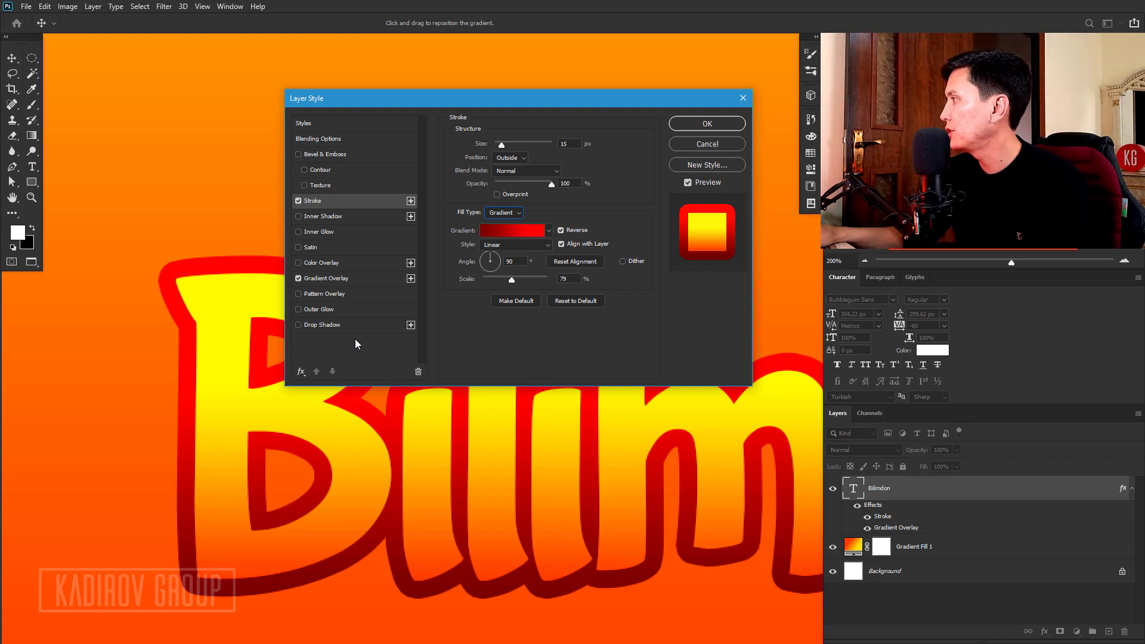
- Add a white Softer outer glow (Spread 100%, Size 34 px) and enable Drop Shadow
left_click(323, 310)
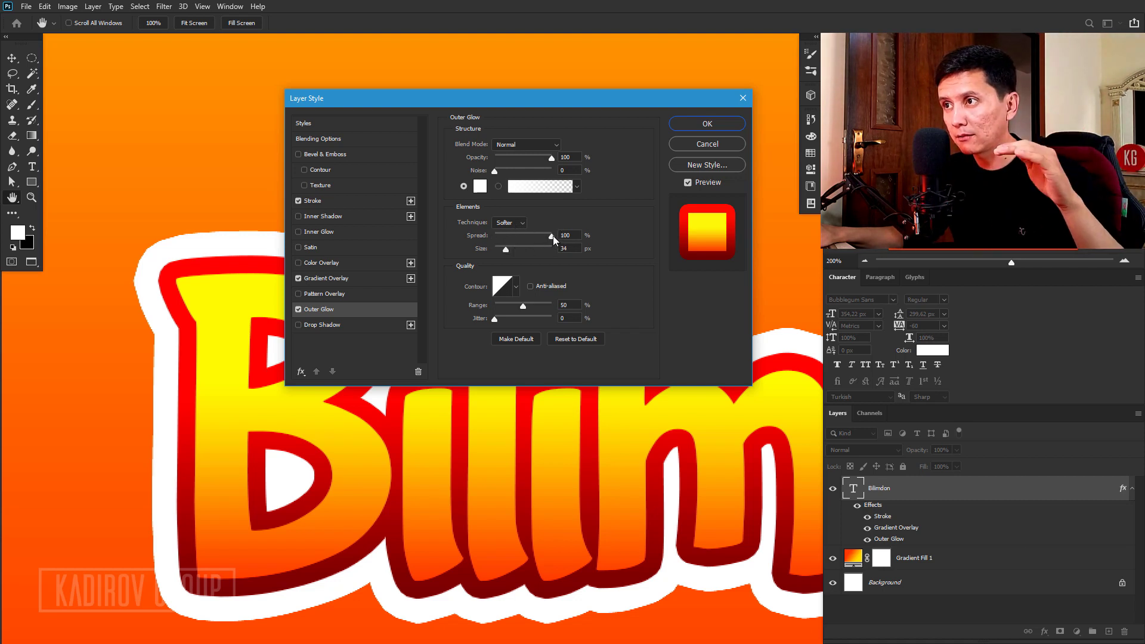
mouse_move(552, 235)
left_mouse_down()
mouse_move(467, 238)
mouse_move(545, 239)
mouse_move(527, 238)
left_mouse_up()
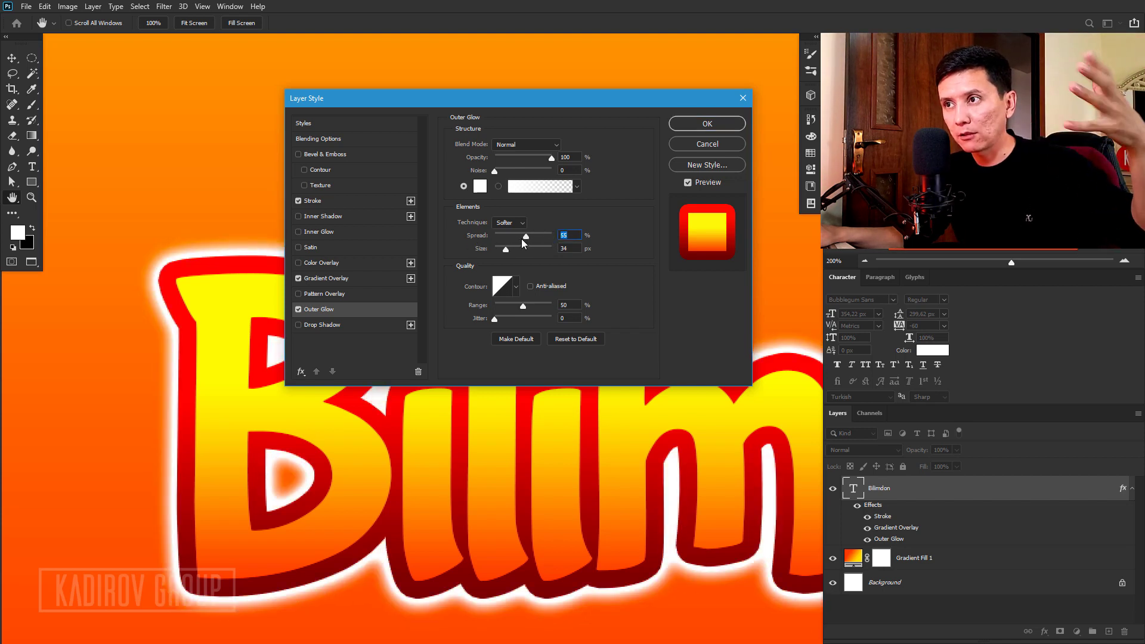
left_click_drag(530, 237, 589, 237)
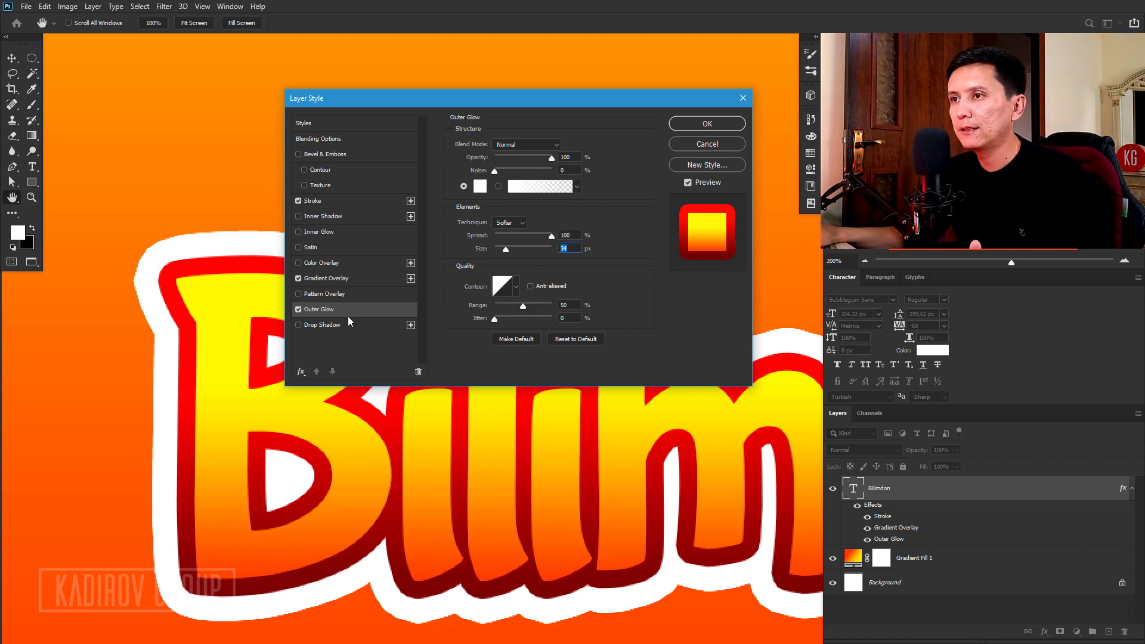
left_click(322, 325)
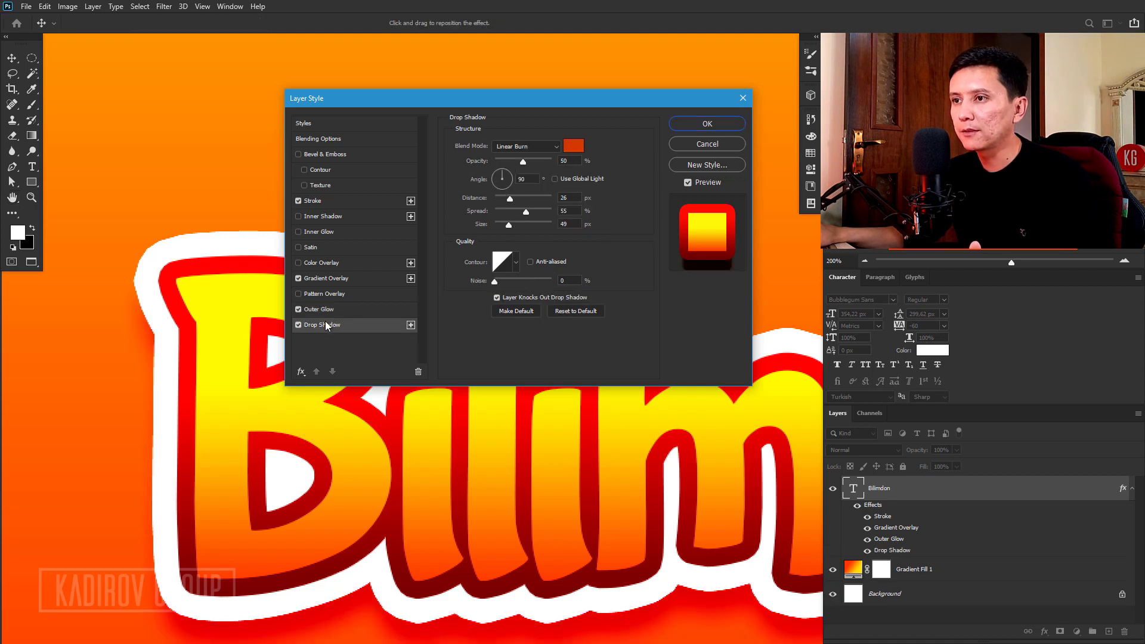
- Set the drop shadow to Linear Burn b93d00, 50% opacity, 90°, distance 26, spread 55, size 49
left_click_drag(455, 98, 560, 77)
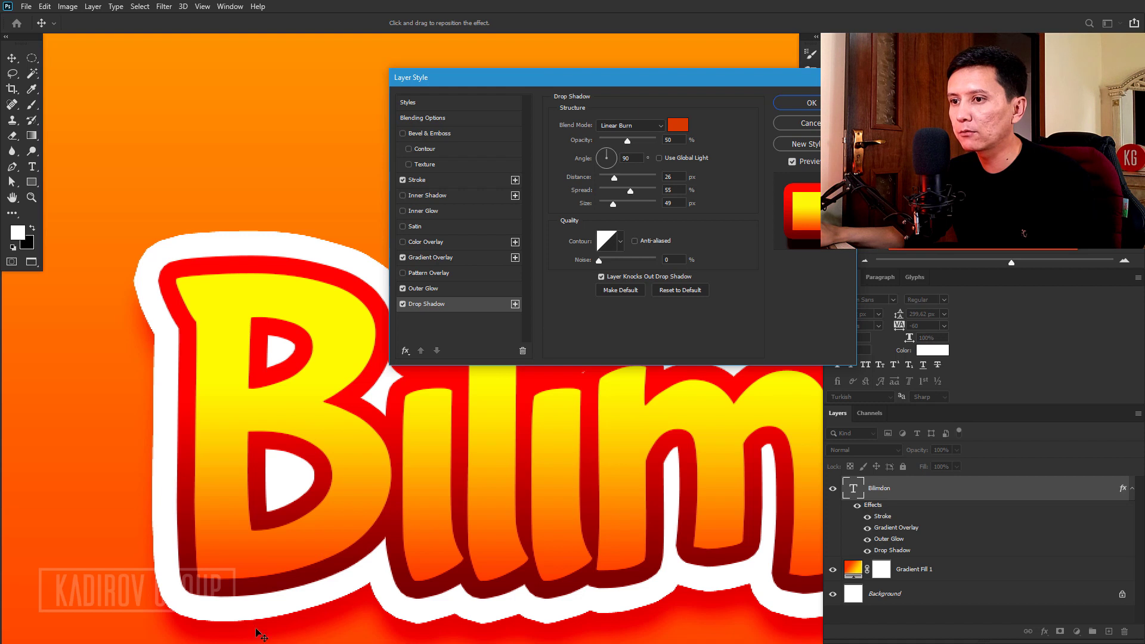
scroll(262, 620, "down", 2)
scroll(275, 585, "down", 3)
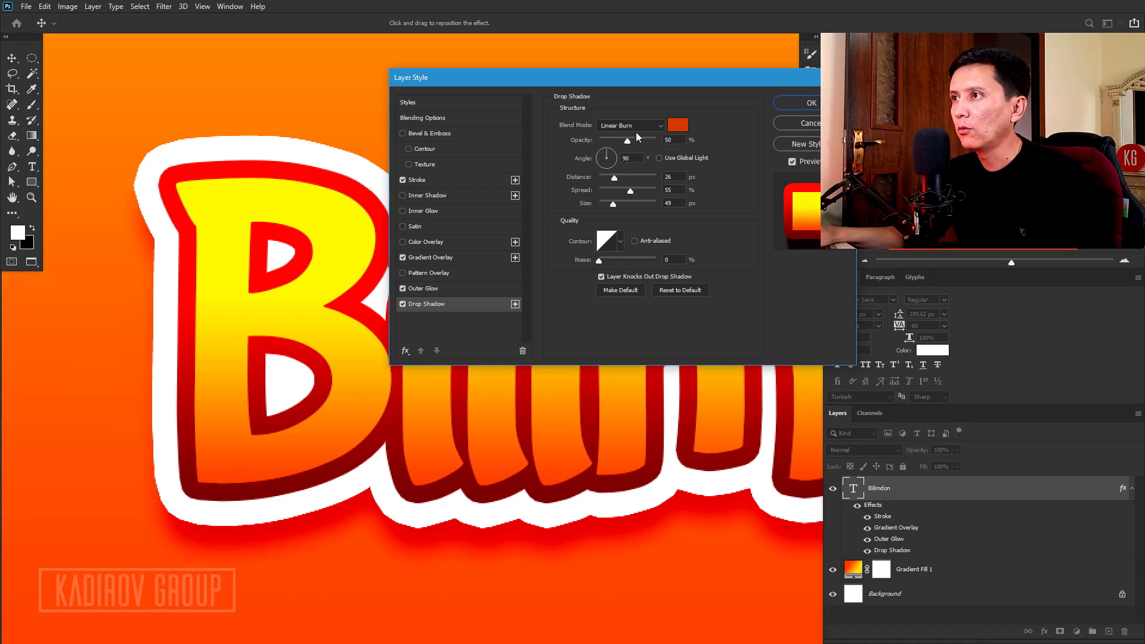
left_click(617, 125)
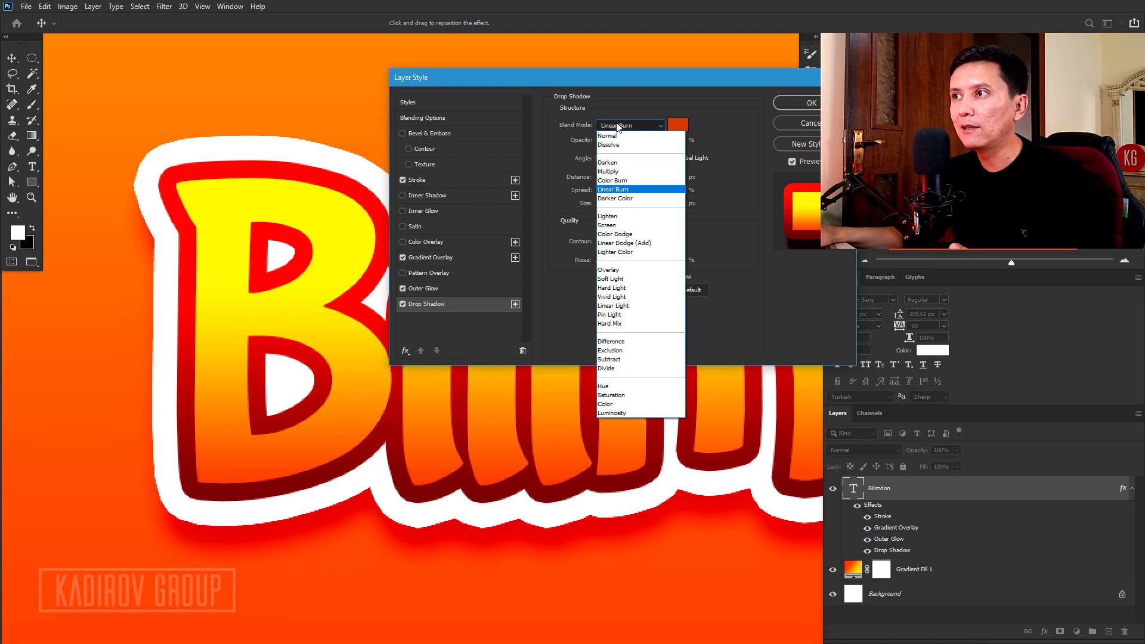
left_click(639, 80)
left_click_drag(532, 83, 374, 111)
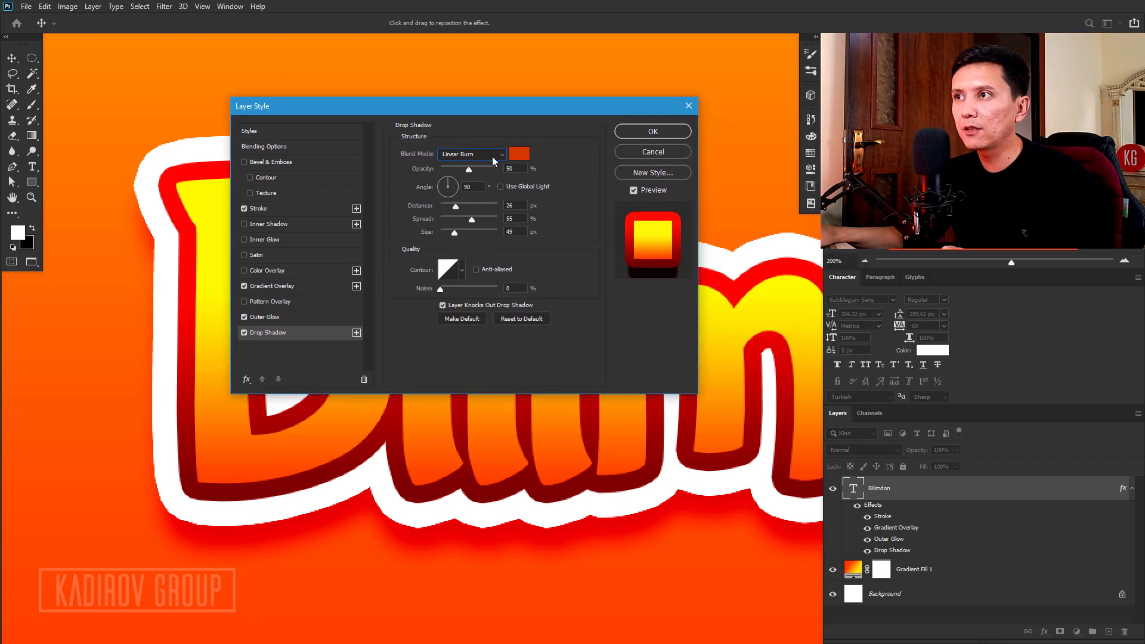
left_click(517, 154)
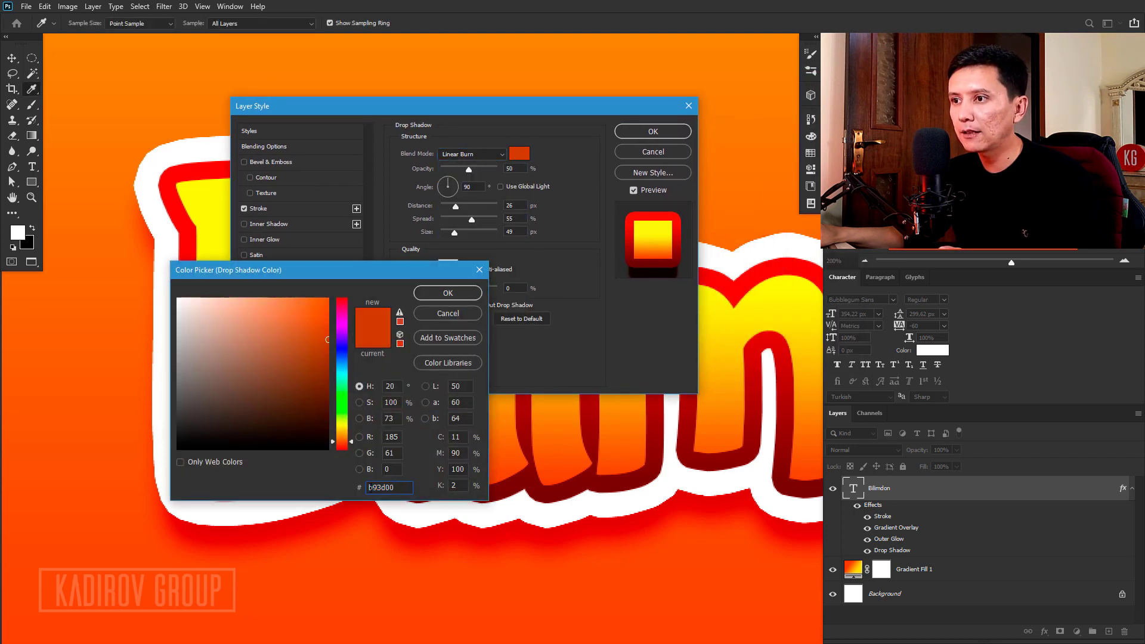
double_click(382, 488)
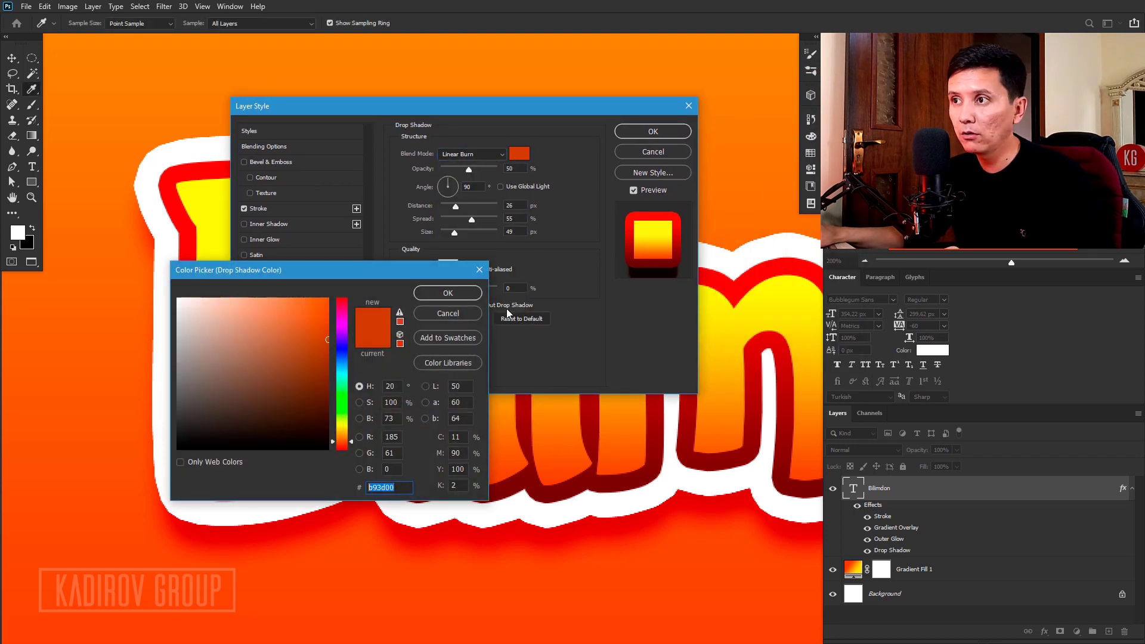
left_click(448, 293)
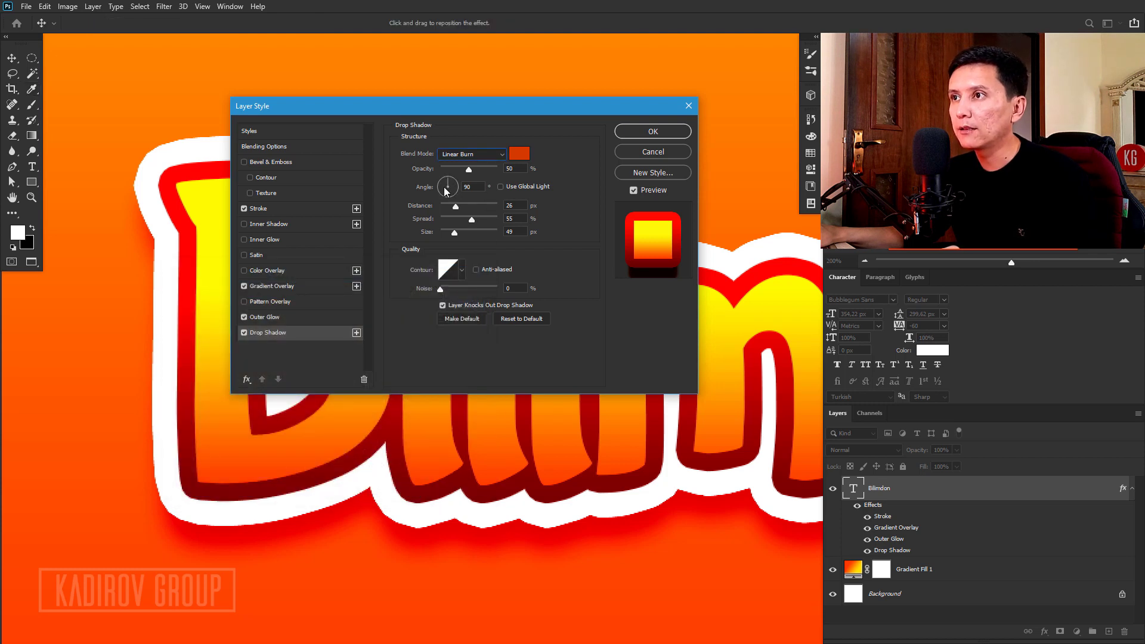
left_click(463, 187)
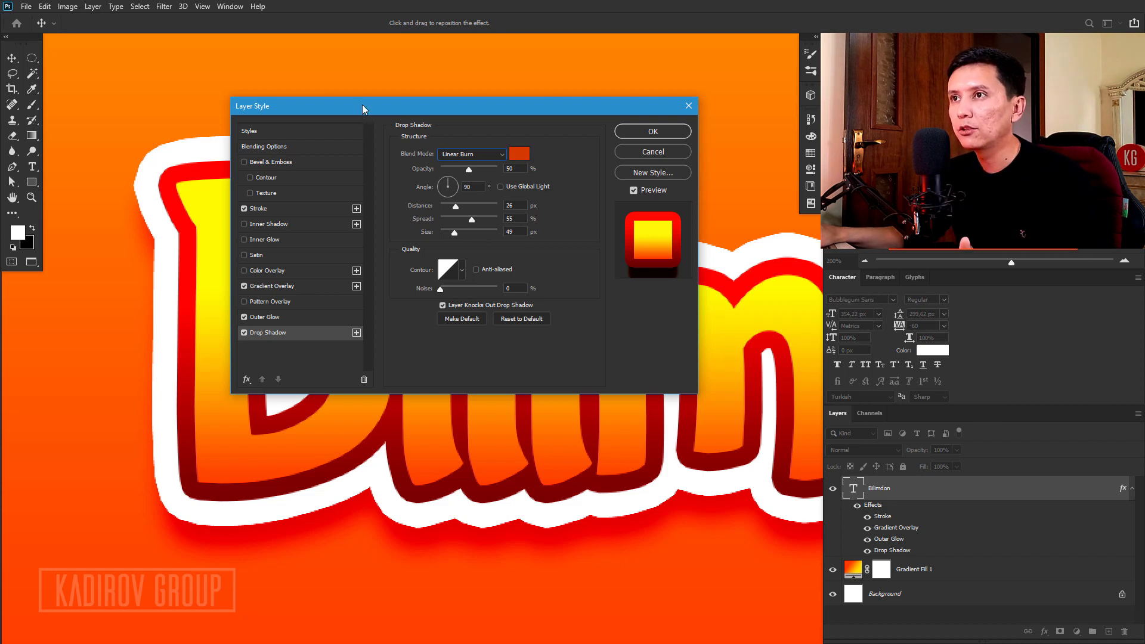
left_click_drag(362, 105, 494, 149)
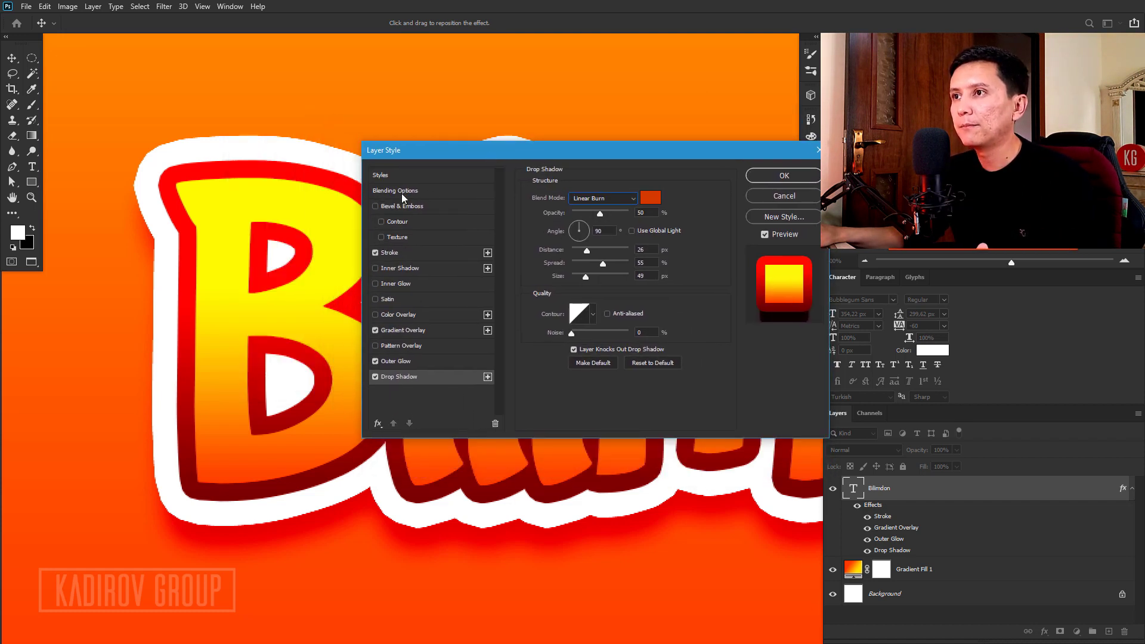
- Add a Smooth Inner Bevel (Depth 1000%, Size 1, Soften 3, 141°/21°, Color Dodge white)
left_click(398, 205)
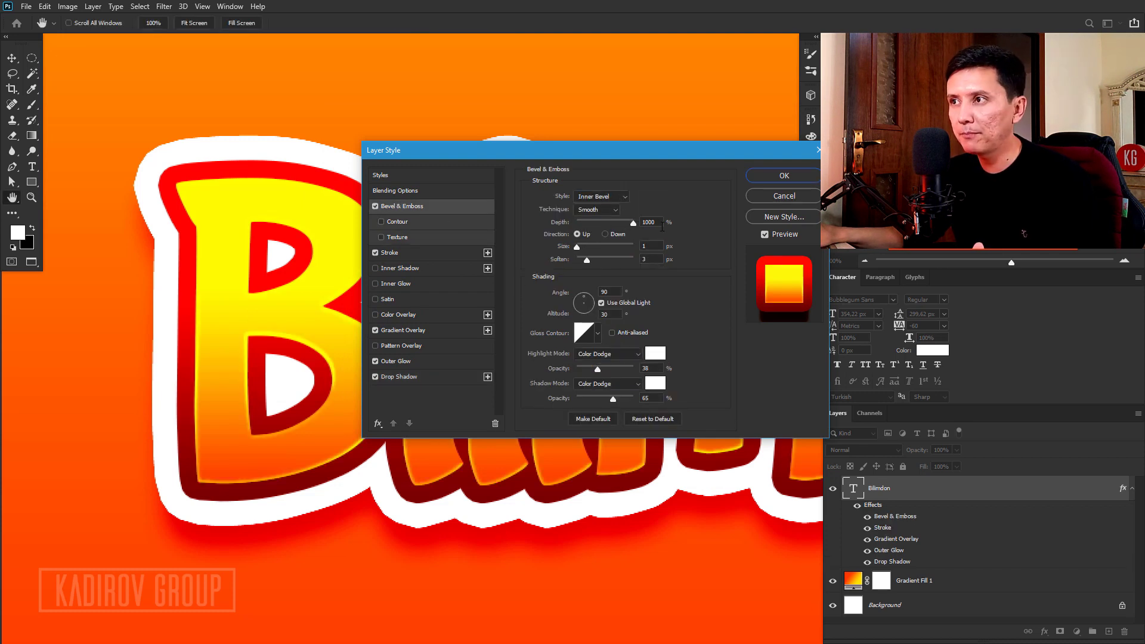
left_click(582, 300)
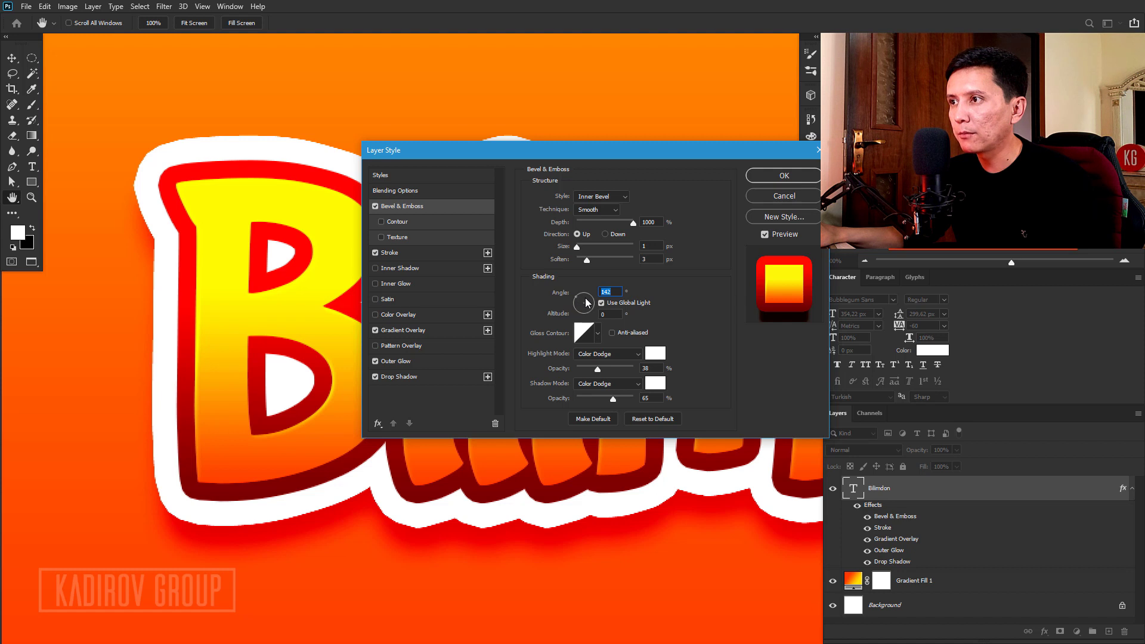
left_click(580, 299)
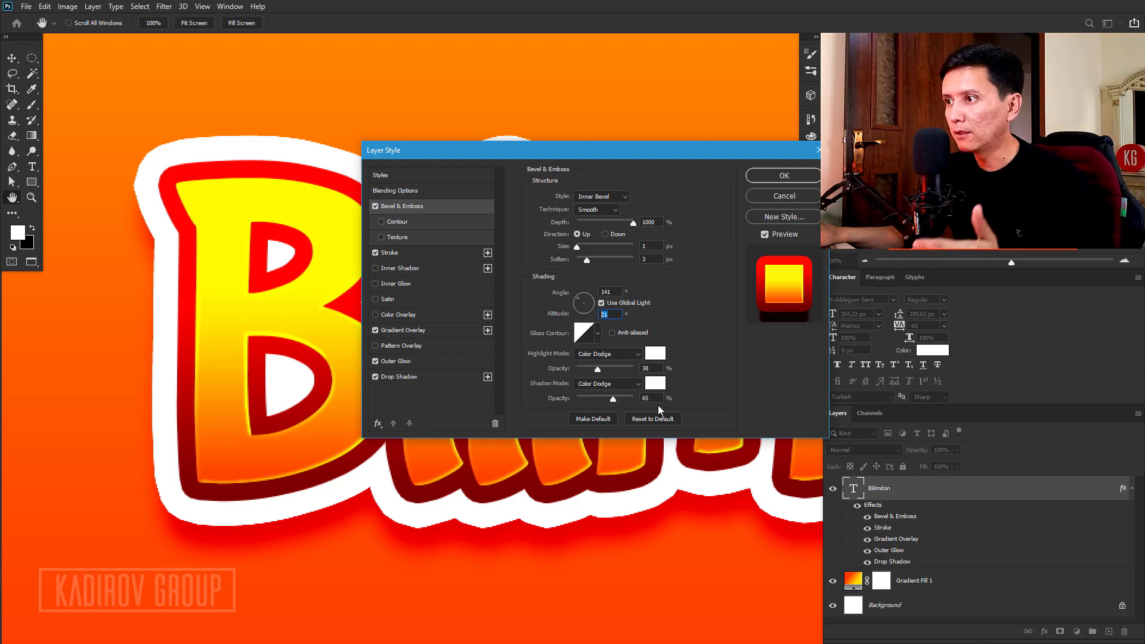
mouse_move(611, 152)
left_mouse_down()
mouse_move(463, 164)
mouse_move(486, 179)
left_mouse_up()
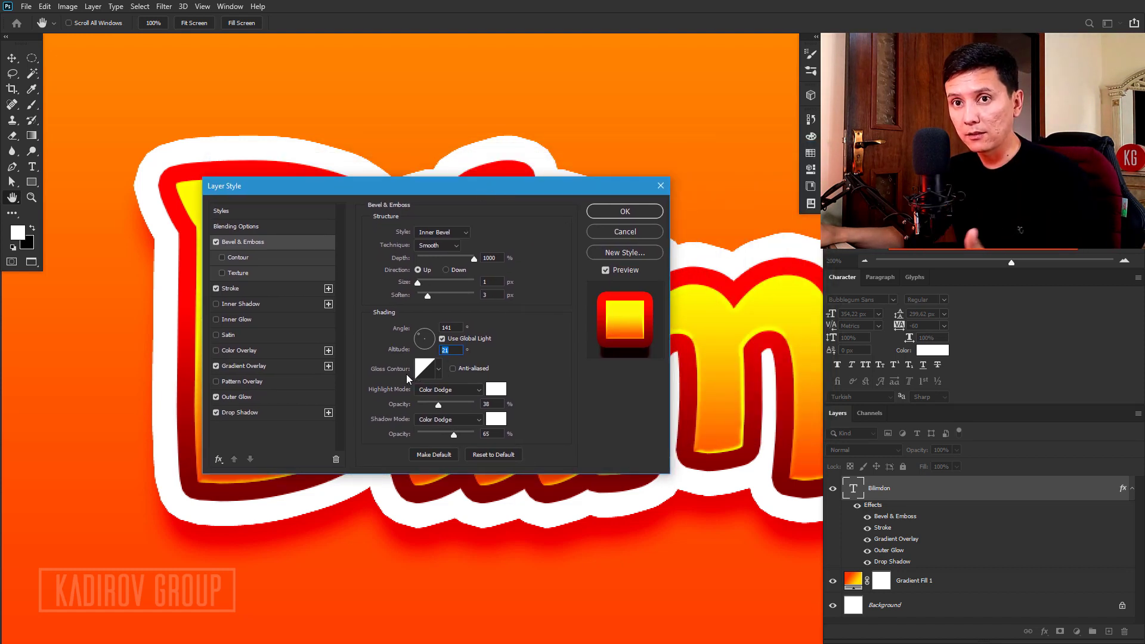
left_click(620, 212)
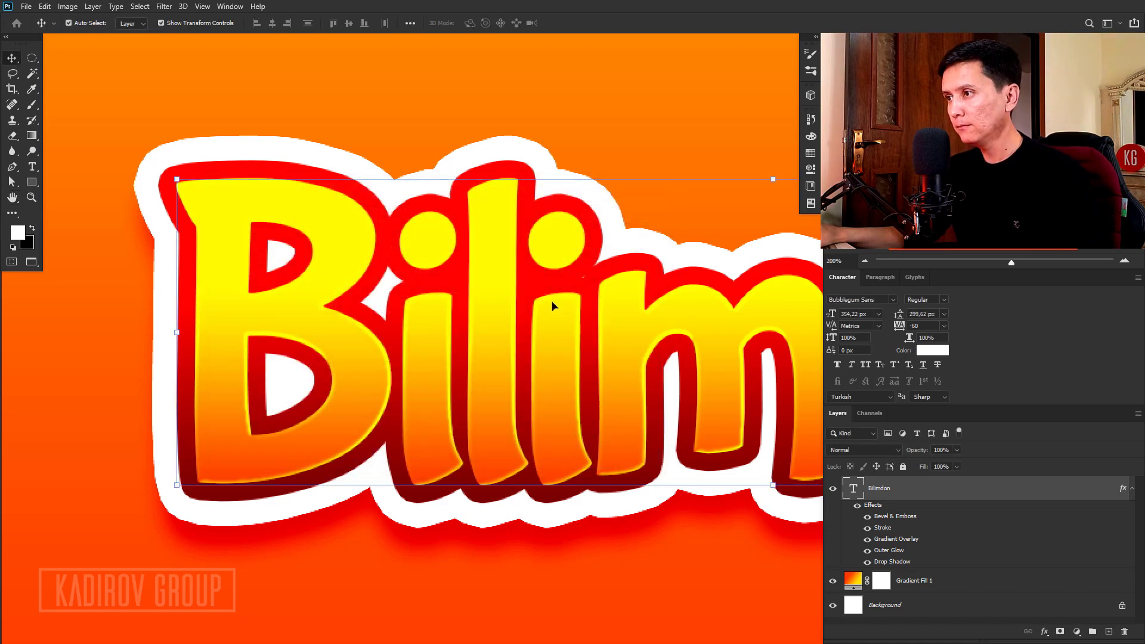
- Centre the boy photo on the poster and place its layer below the Bilimdon text
key("ctrl+minus")
key("ctrl+minus")
left_click(717, 366)
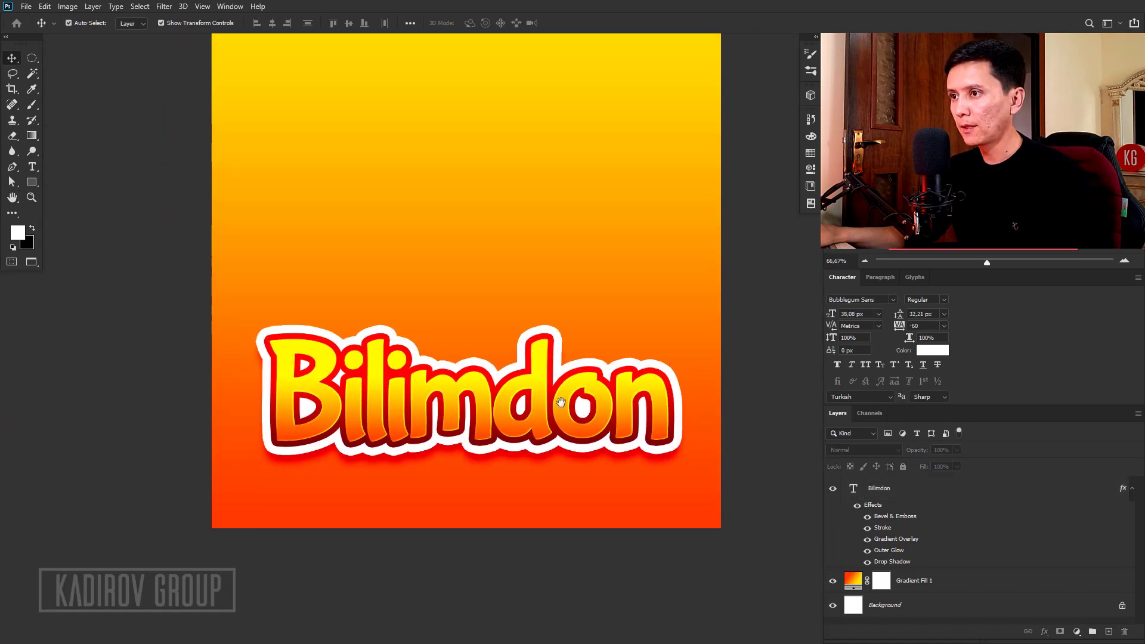
left_click_drag(280, 381, 342, 429)
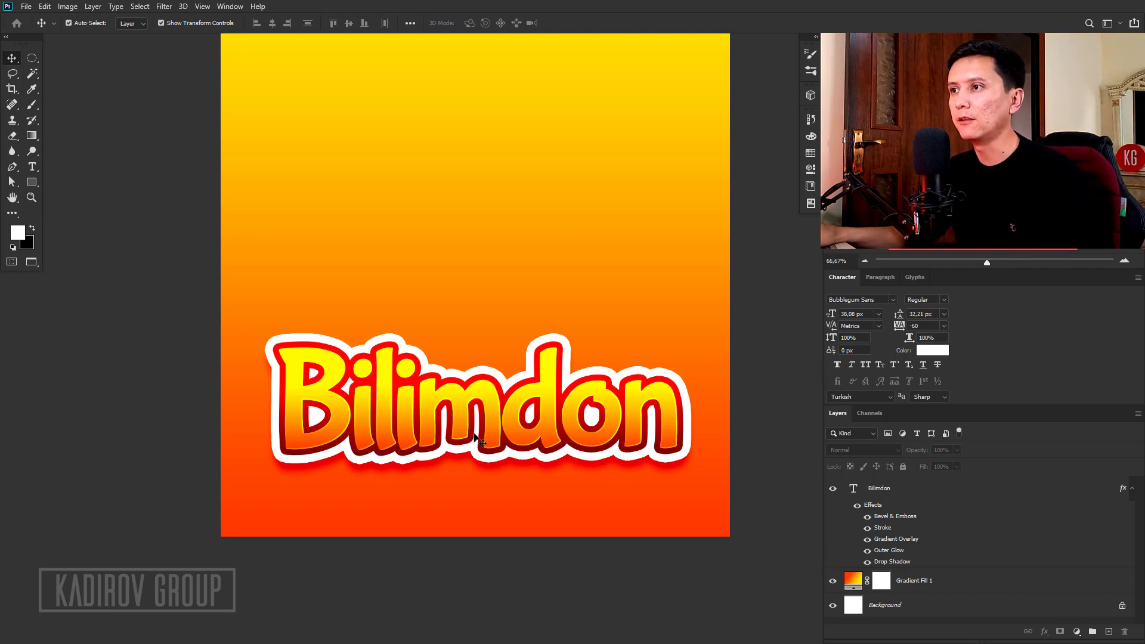
left_click_drag(531, 273, 513, 335)
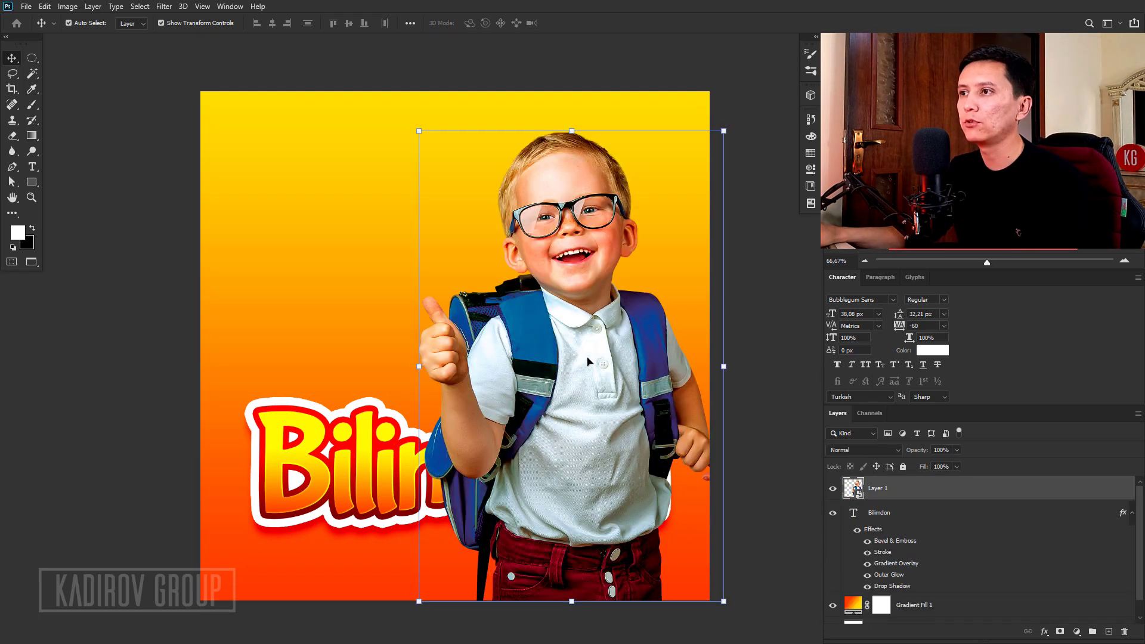
mouse_move(589, 361)
left_mouse_down()
mouse_move(464, 347)
mouse_move(477, 366)
mouse_move(471, 356)
left_mouse_up()
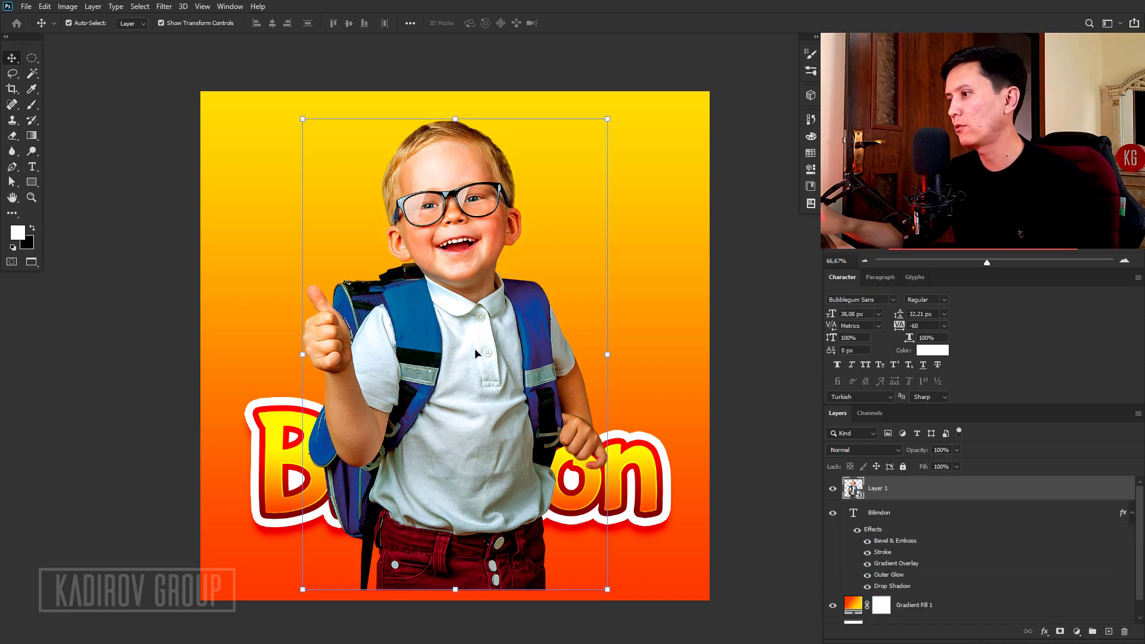
left_click(1130, 513)
left_click_drag(881, 488, 900, 522)
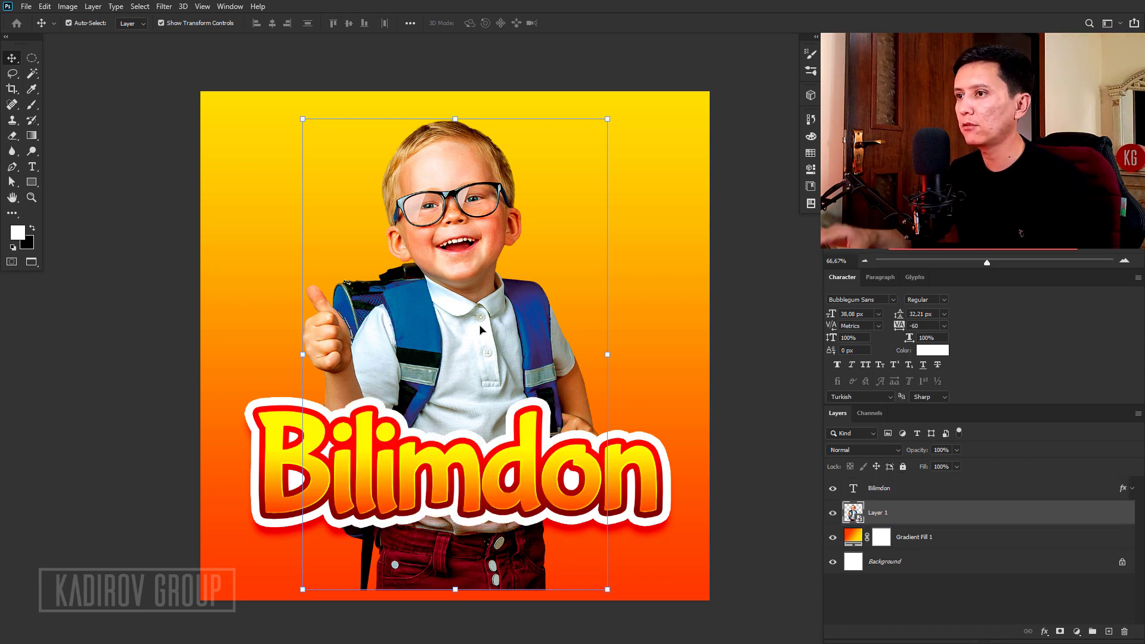
- Nudge the boy photo slightly upward into its final position behind the title
key("shift+Up")
key("shift+Up")
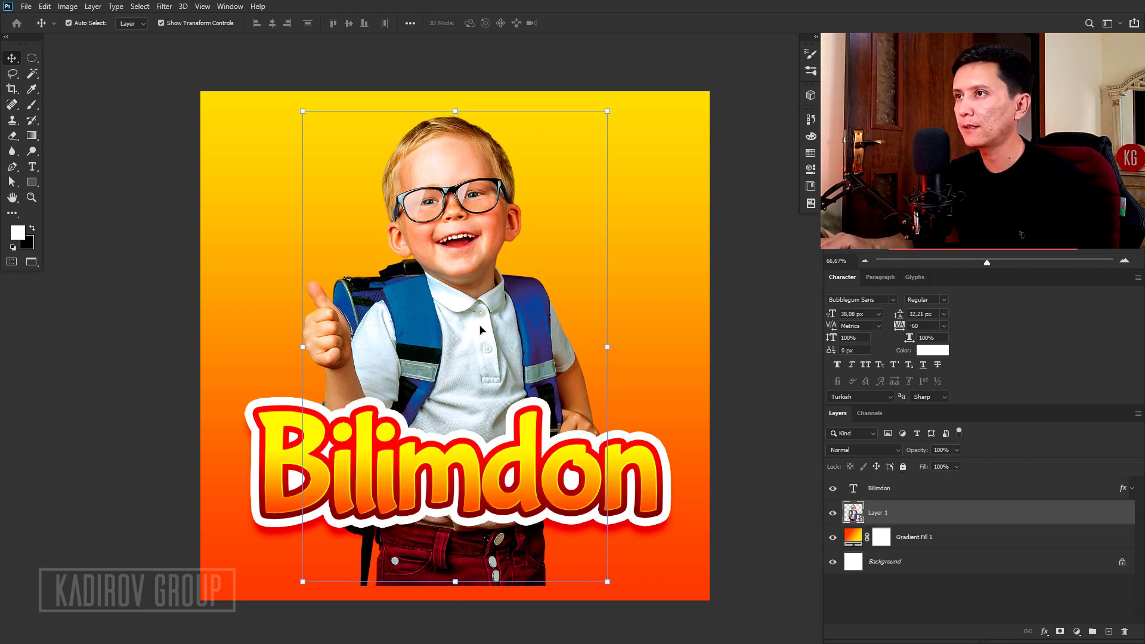
left_click(521, 465, "shift")
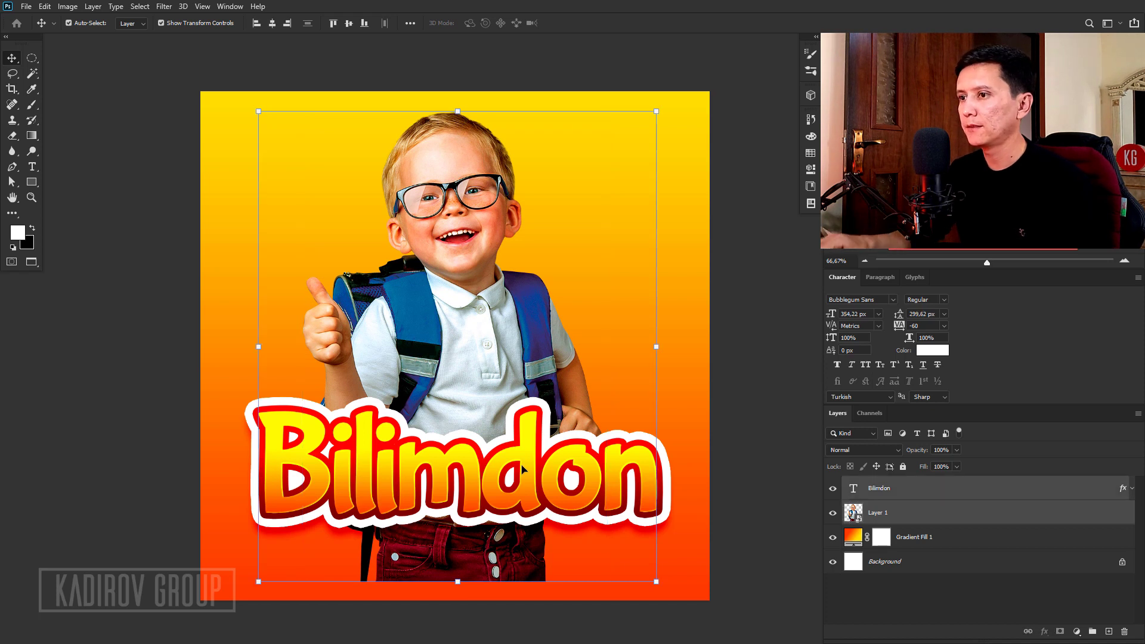
key("shift+Down")
key("shift+Down")
key("shift+Down")
key("shift+Down")
key("shift+Down")
key("shift+Up")
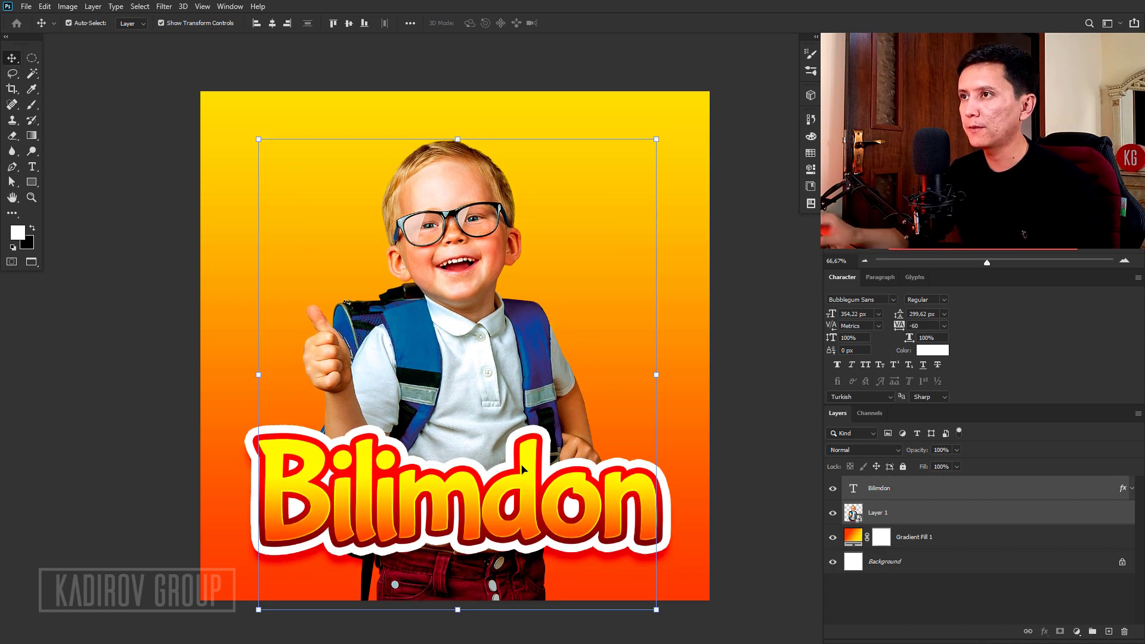
left_click(487, 363)
left_click_drag(488, 363, 490, 355)
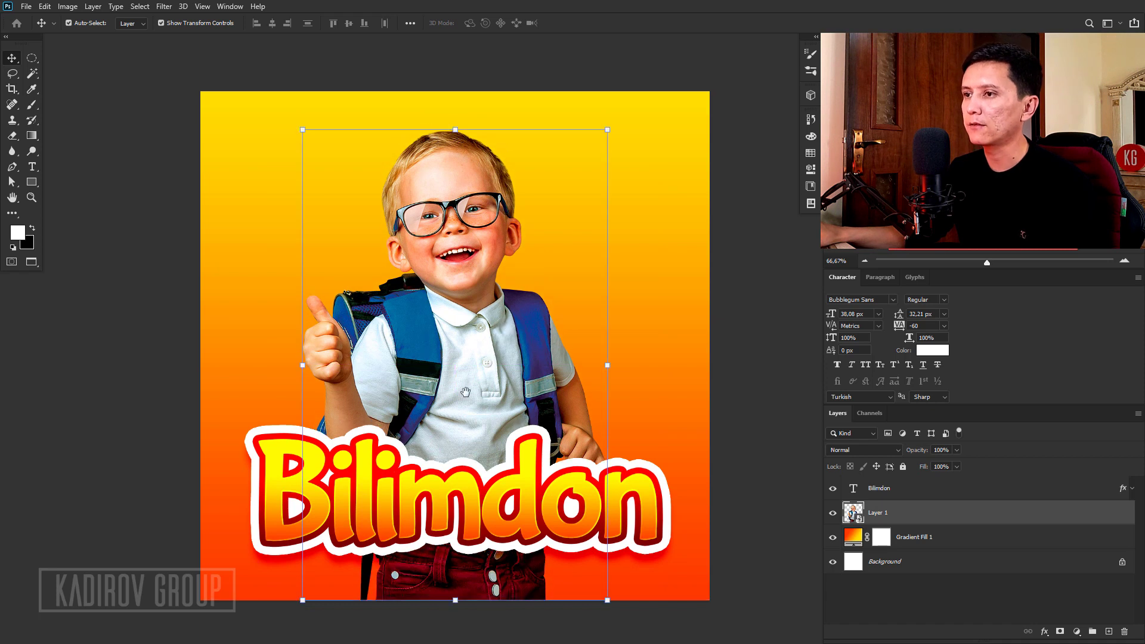
scroll(343, 556, "down", 2)
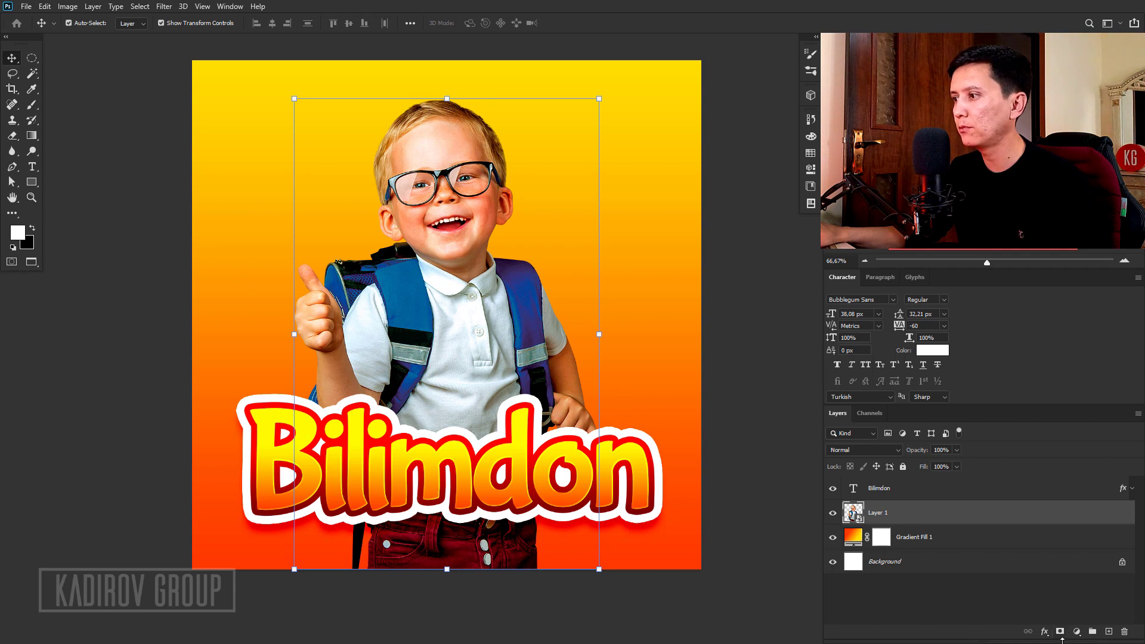
- Mask Layer 1 and paint black with a large brush to hide the jeans below the title
left_click(1061, 632)
left_click(34, 105)
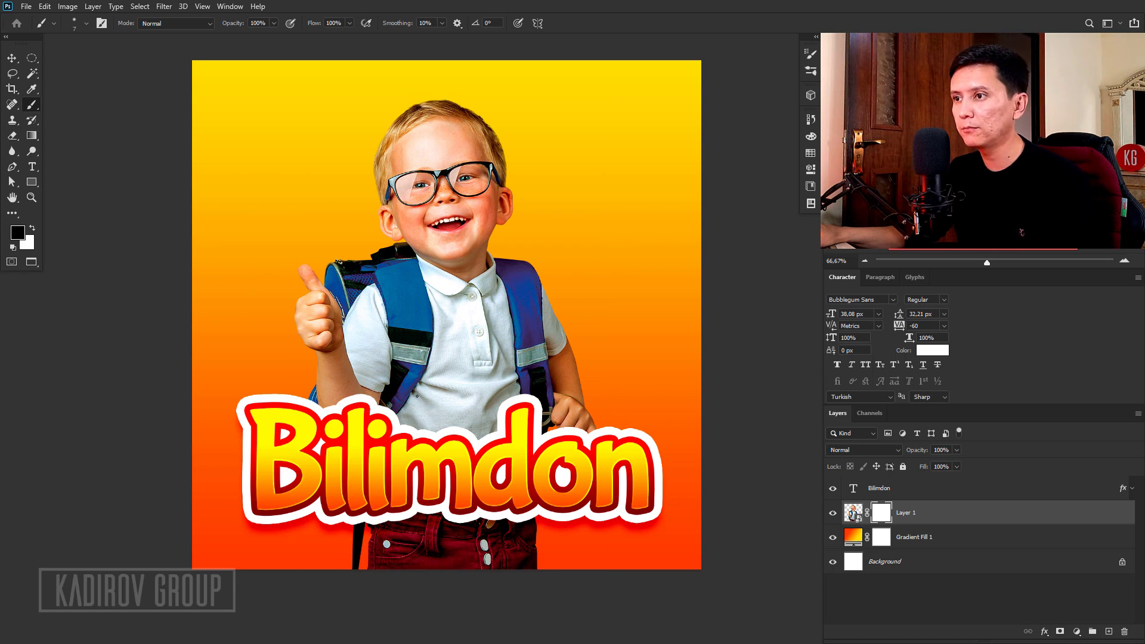
key("bracketright")
key("bracketright")
key("bracketright")
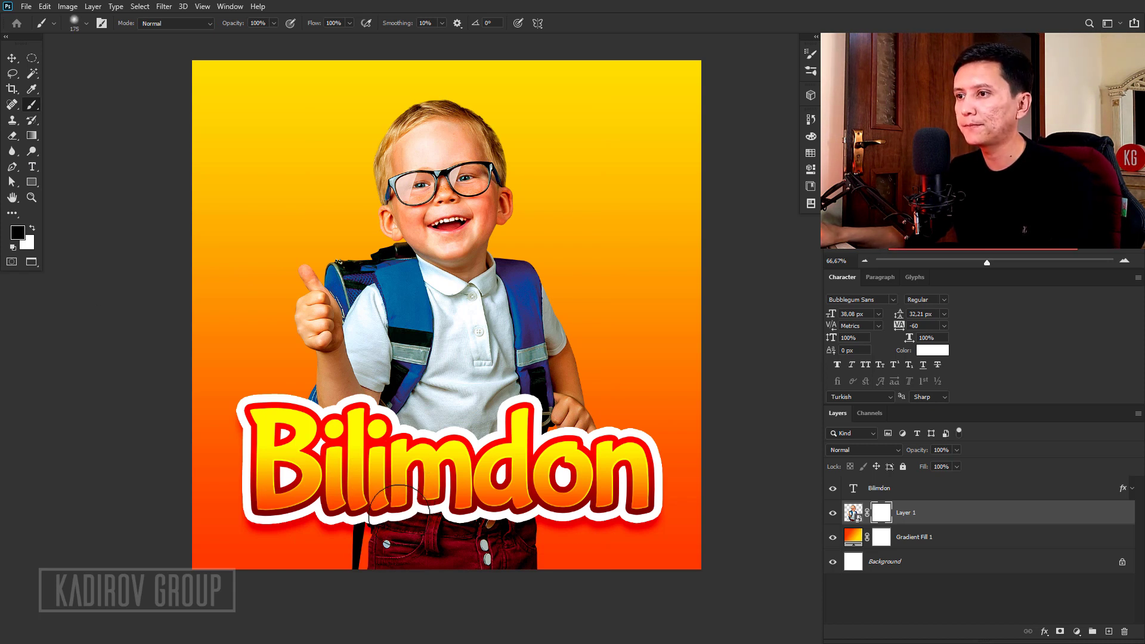
left_click_drag(322, 537, 374, 570)
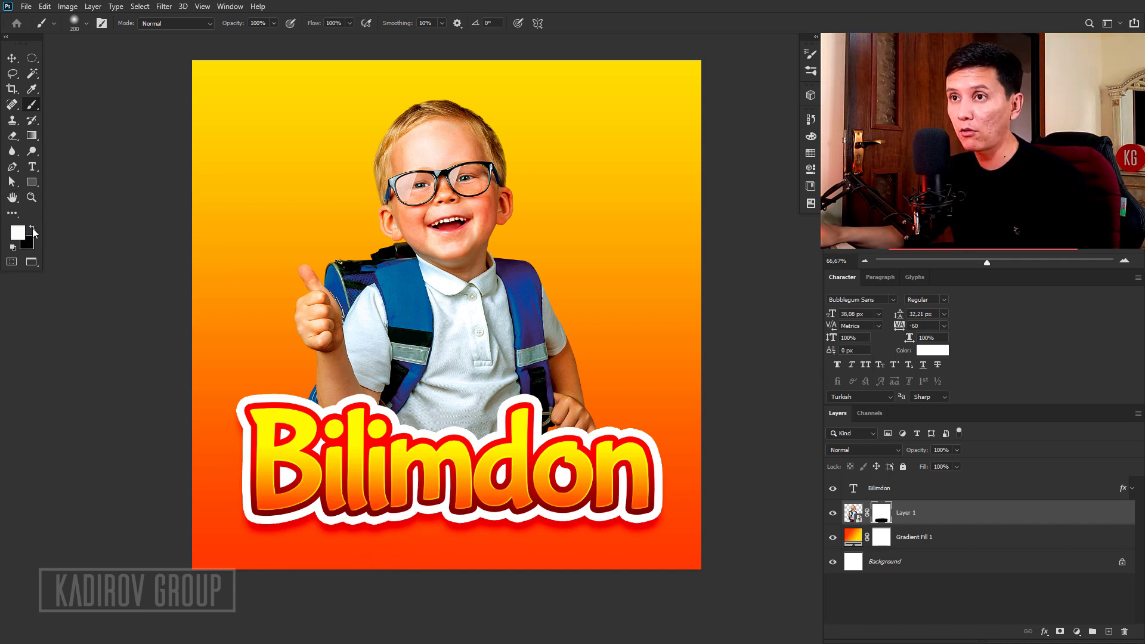
mouse_move(286, 524)
left_mouse_down()
mouse_move(524, 549)
mouse_move(322, 554)
left_mouse_up()
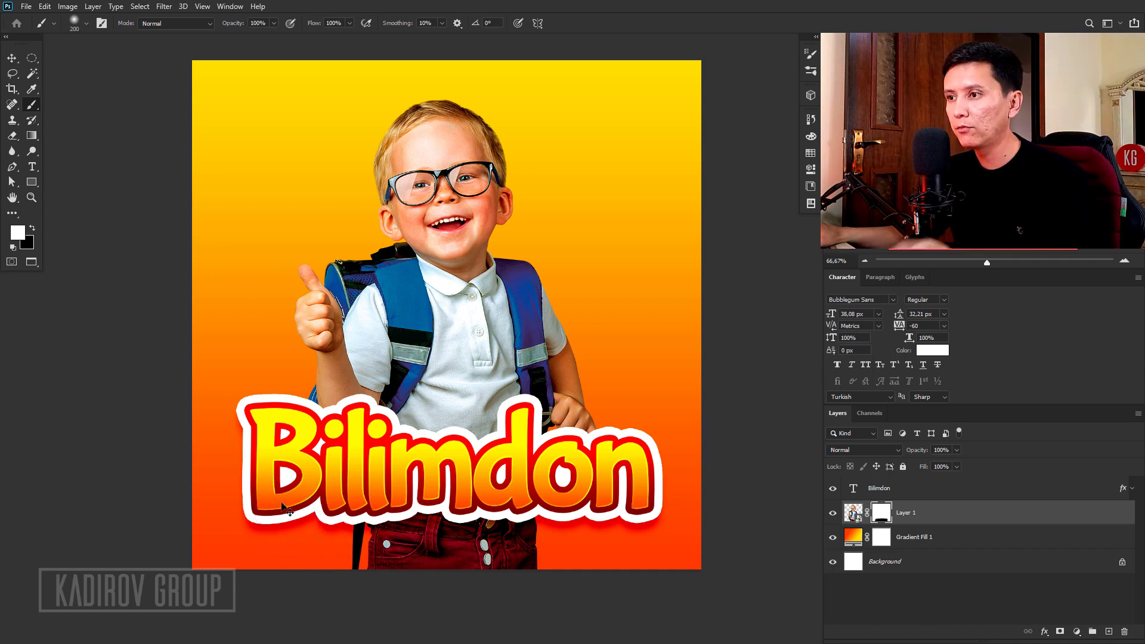
key("ctrl+z")
key("v")
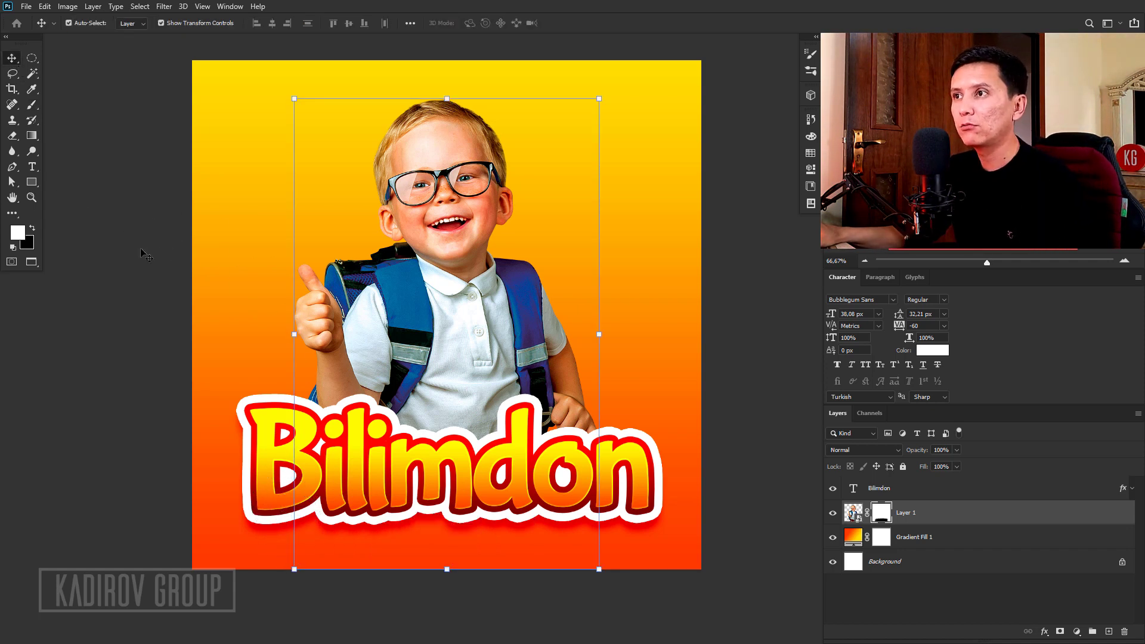
left_click(143, 254)
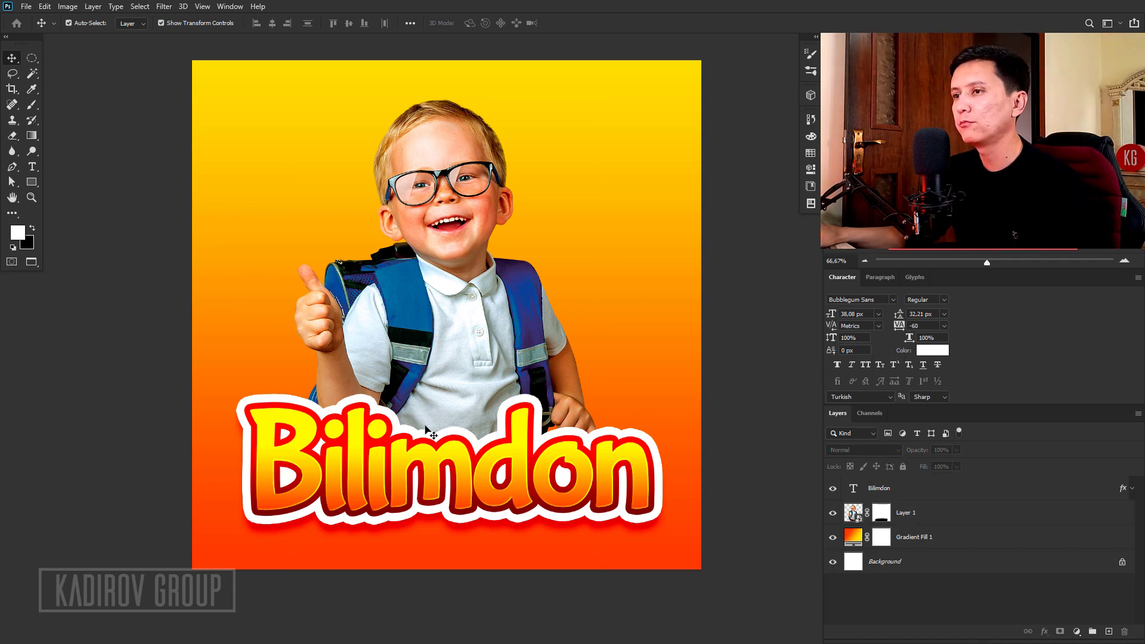
- Copy the QABUL BOSHLANDI layer in, set Auto leading and 600 tracking, and place it under the title
left_click(894, 512)
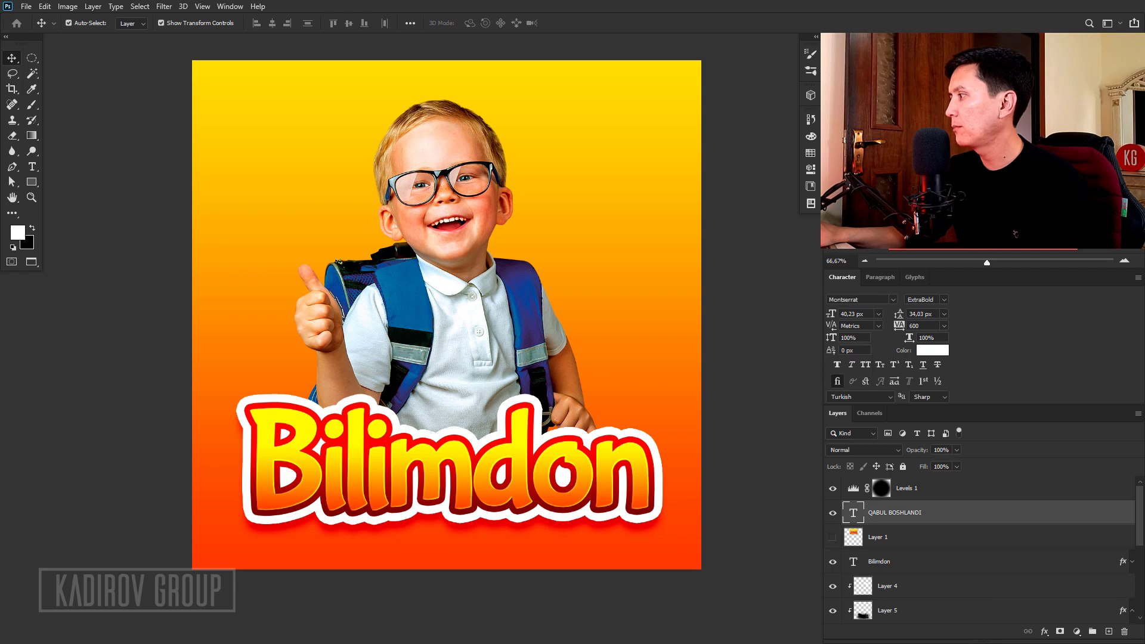
left_click_drag(503, 498, 391, 548)
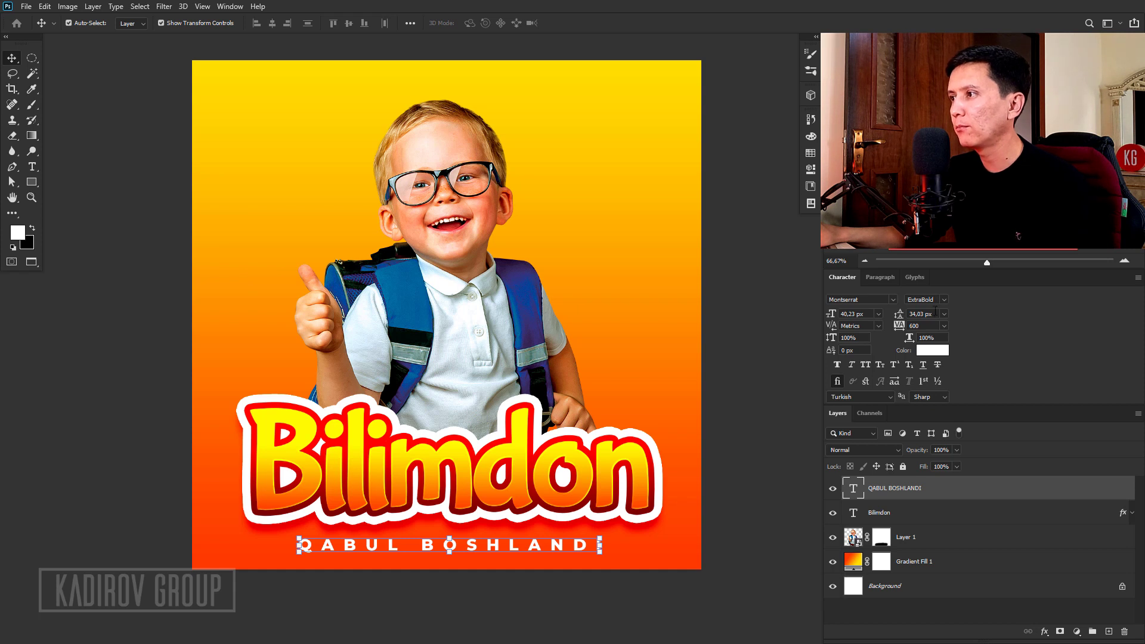
left_click(944, 314)
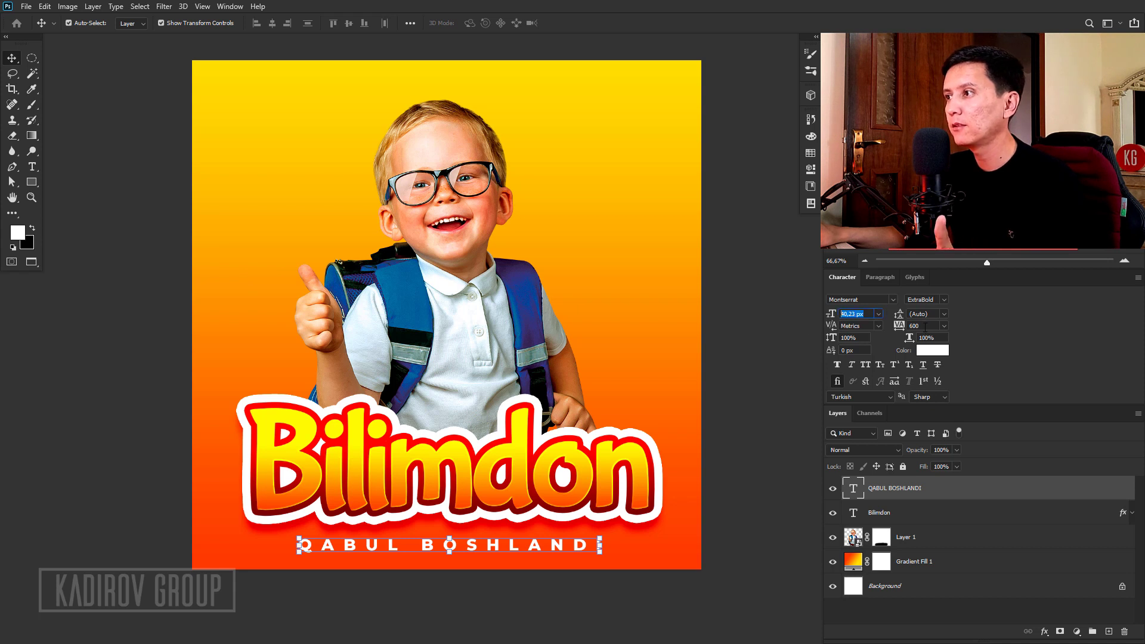
type("600")
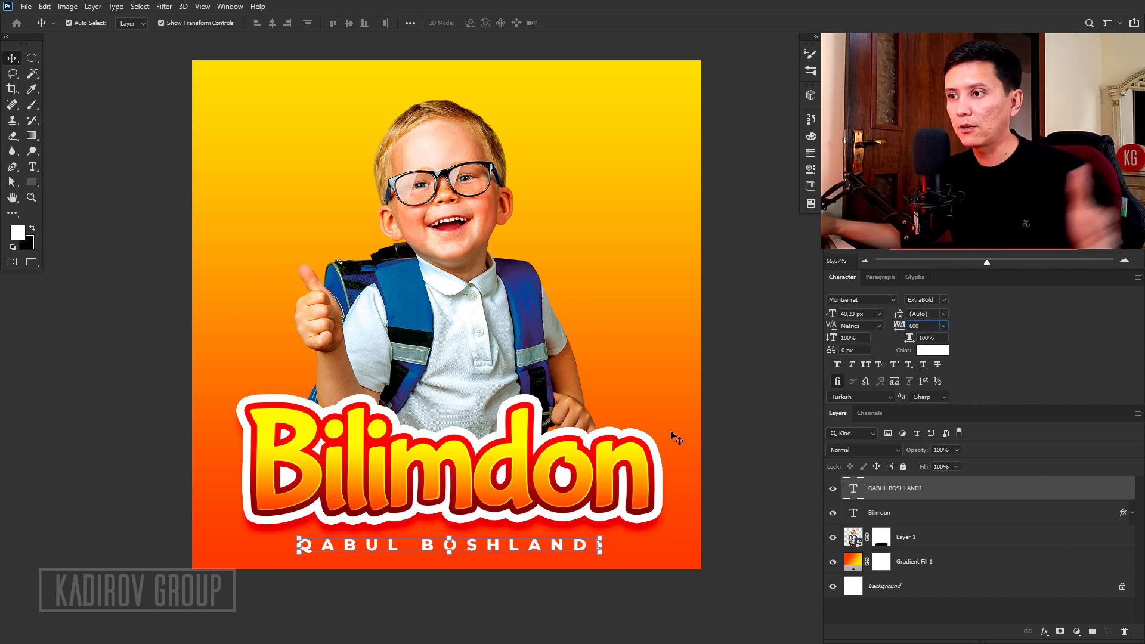
key("Return")
left_click_drag(596, 537, 596, 524)
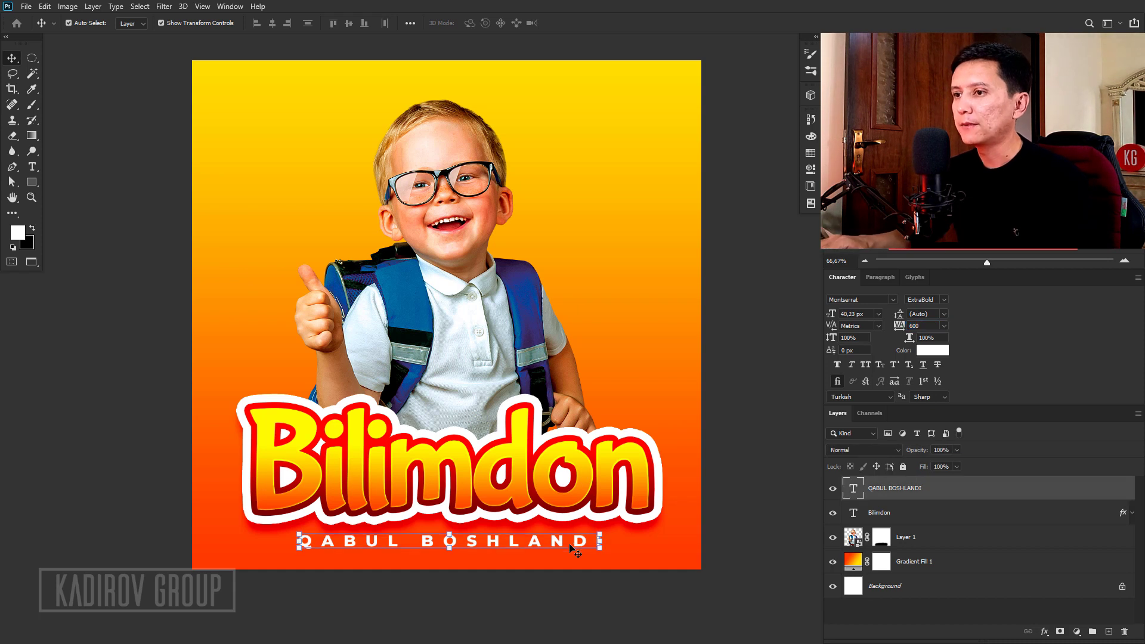
left_click(484, 479)
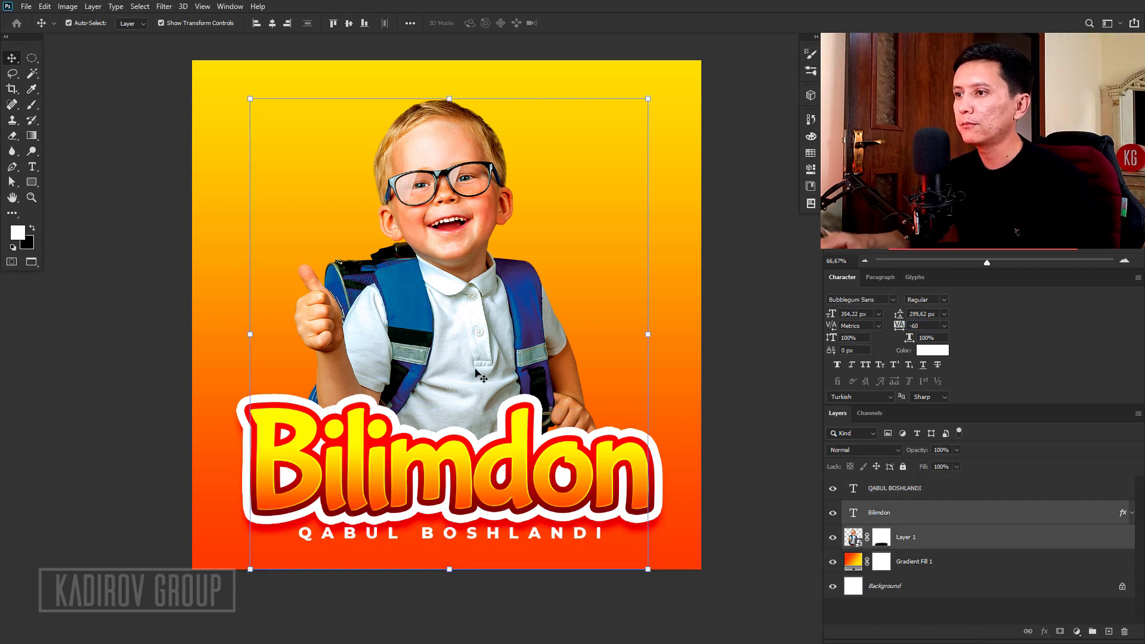
- Raise the boy photo slightly and nudge the QABUL BOSHLANDI subtitle down beneath the title
left_click_drag(480, 395, 480, 377)
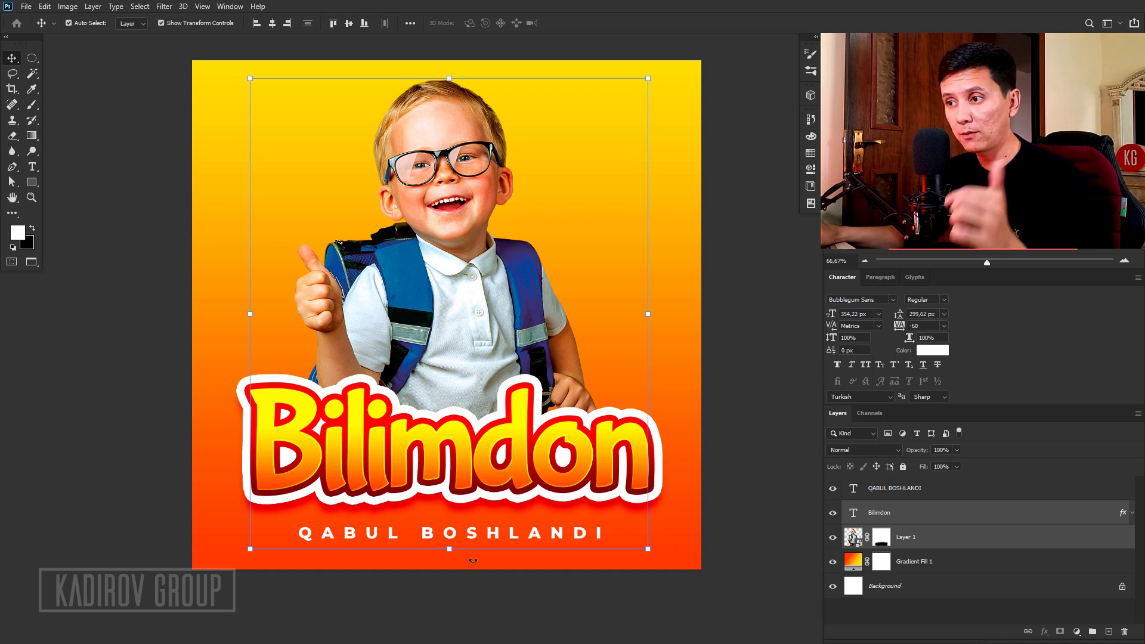
key("Up")
key("Up")
key("Up")
key("shift+Down")
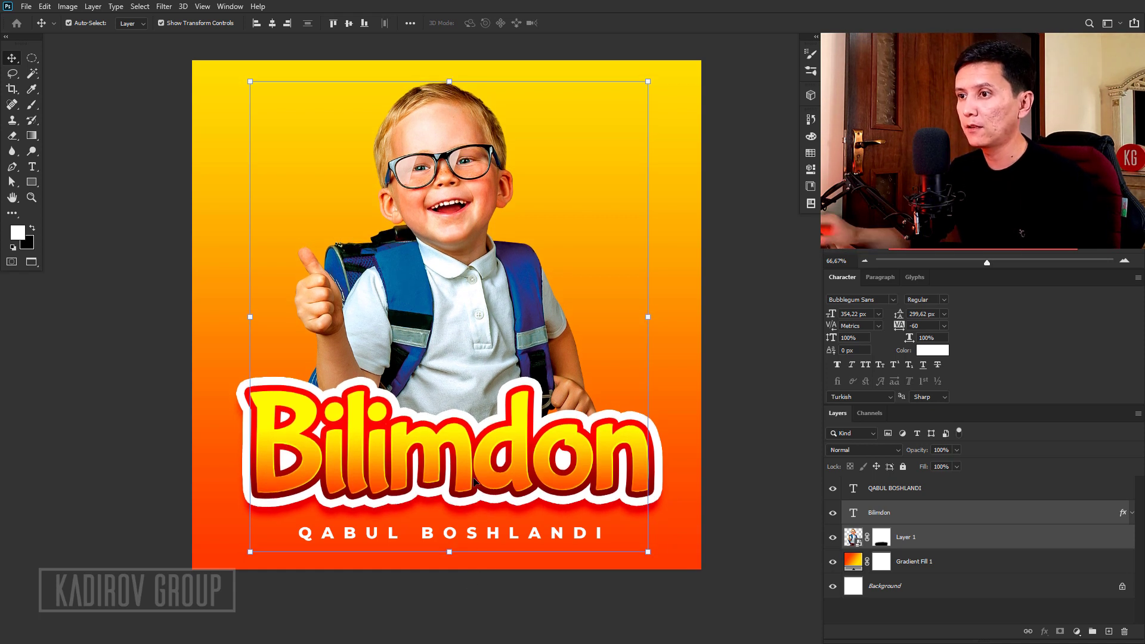
key("shift+Down")
left_click(486, 535)
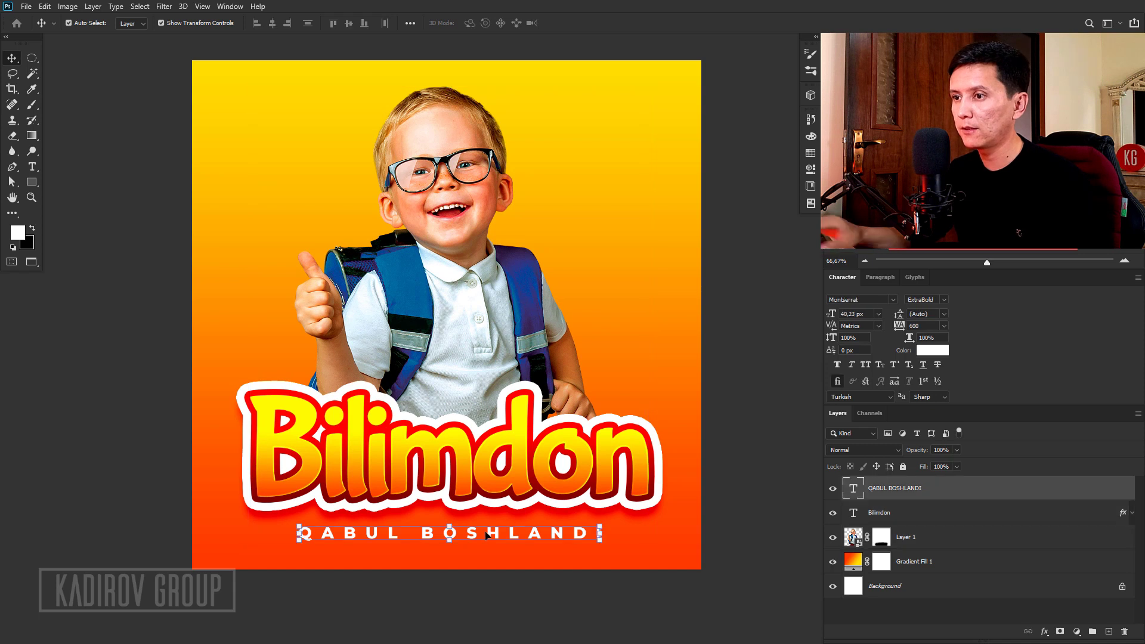
key("shift+Down")
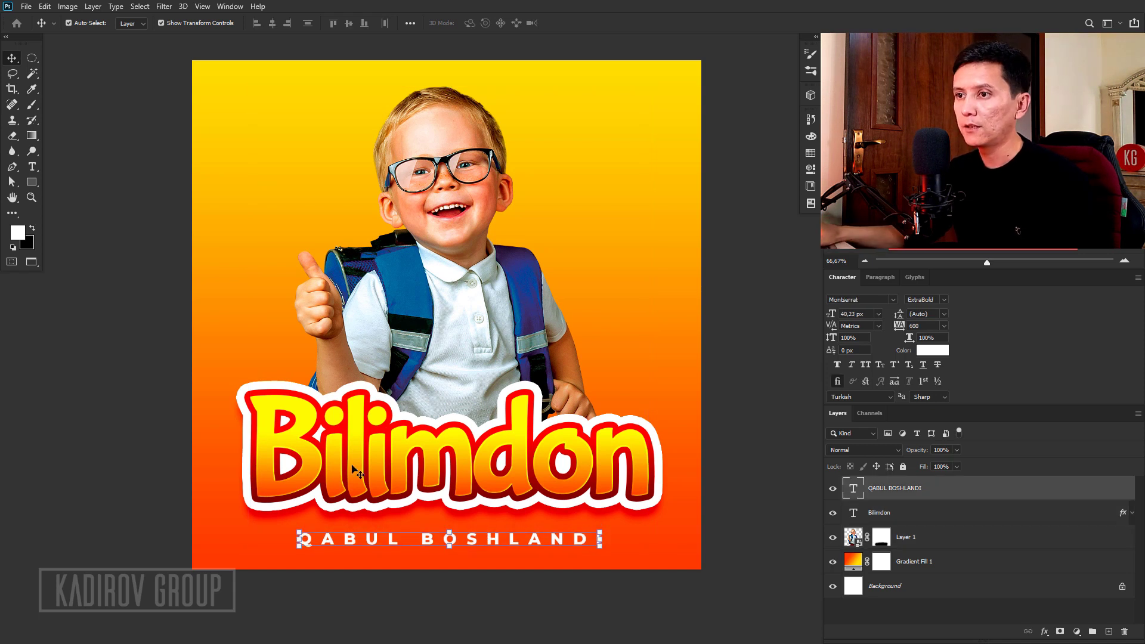
left_click(397, 569)
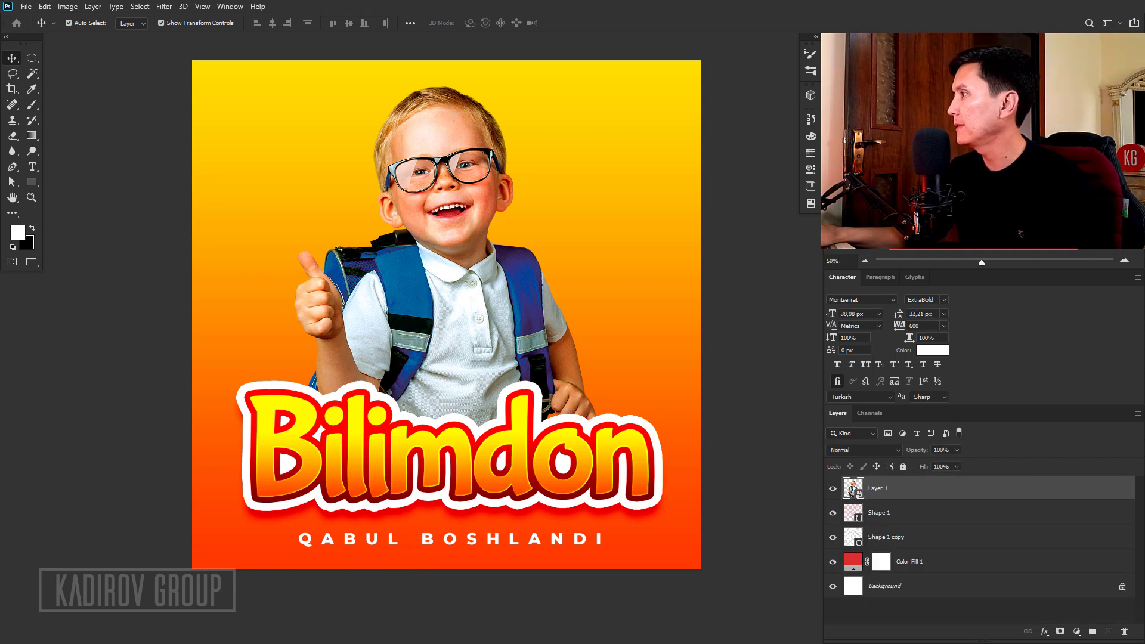
- Position the wavy stripes layer and move it below the boy and title in the layer stack
key("alt+bracketleft")
key("alt+bracketleft")
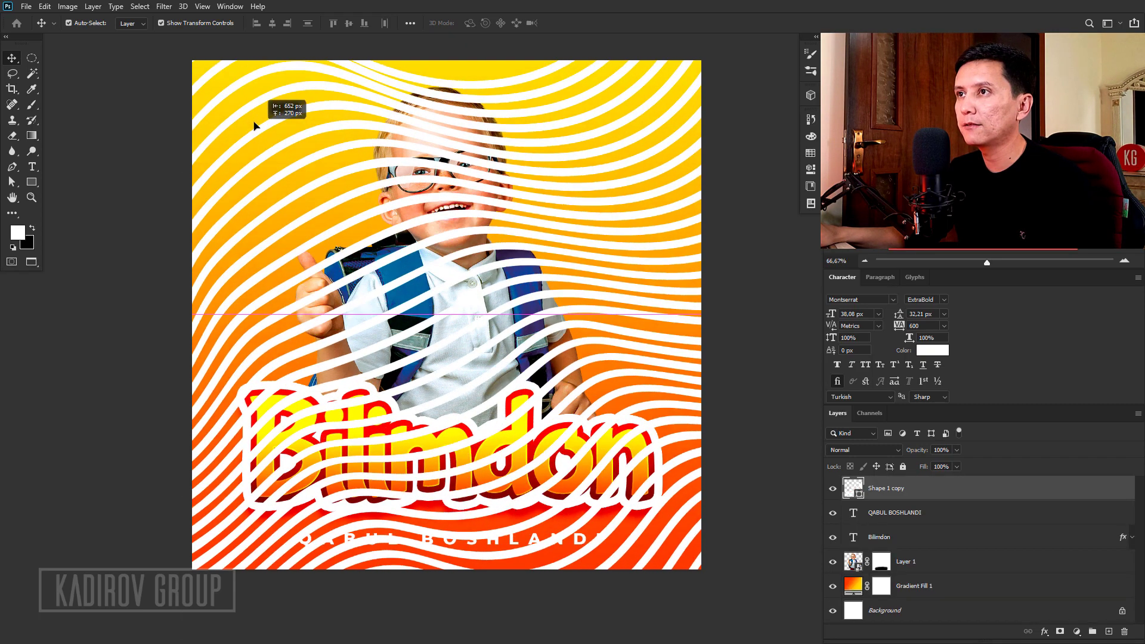
left_click_drag(255, 105, 251, 105)
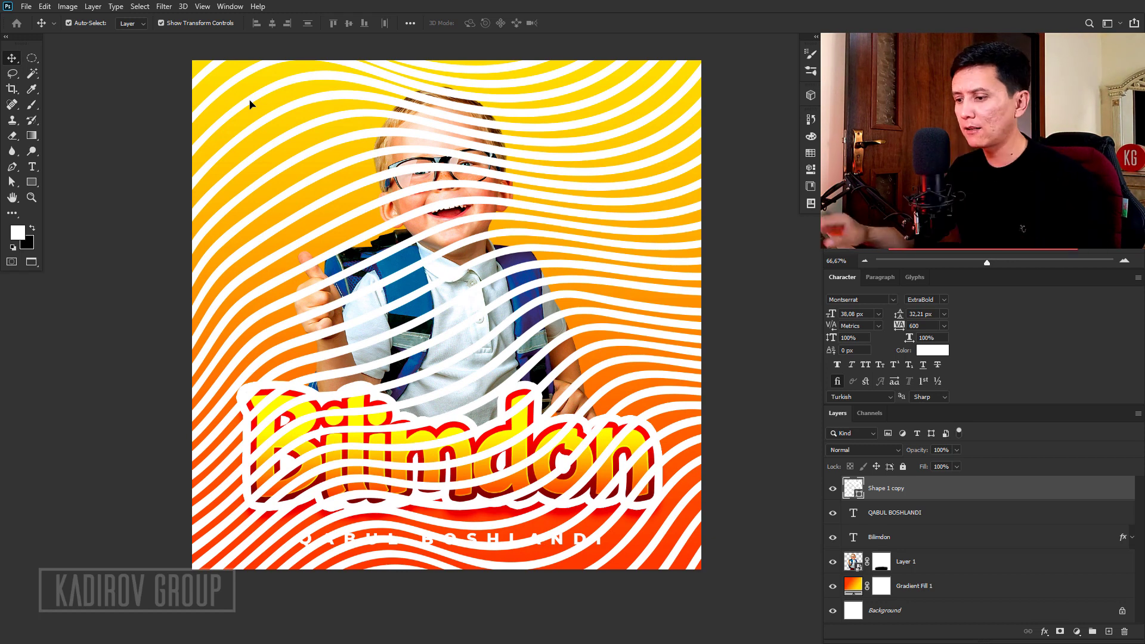
key("ctrl+shift+bracketleft")
key("ctrl+bracketright")
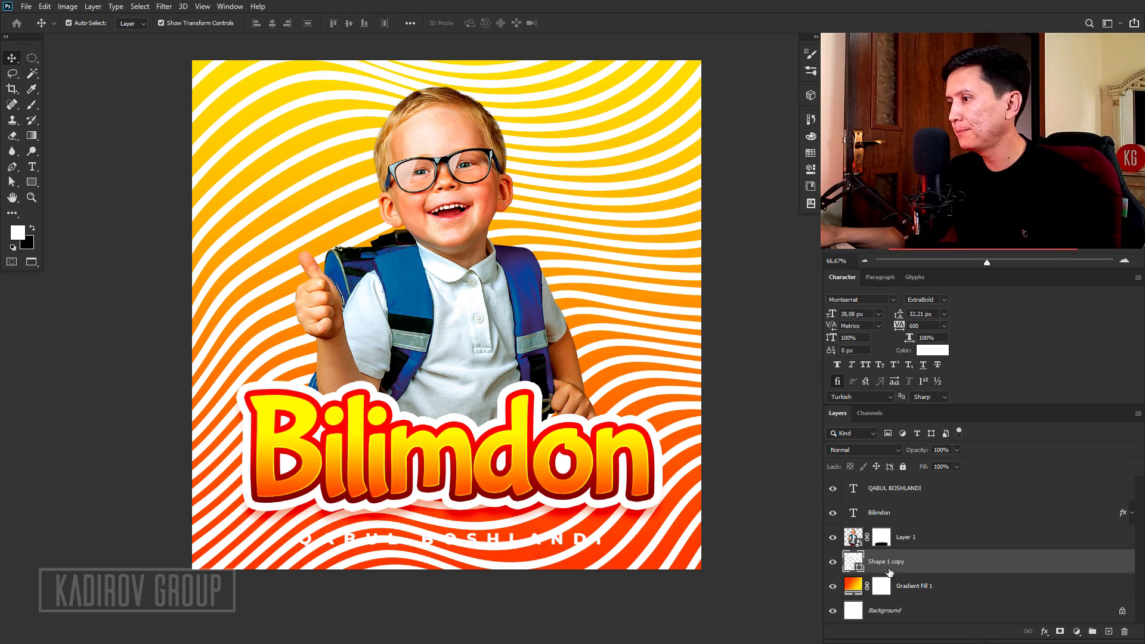
- Blend the wavy stripes in Overlay mode at 20% opacity
left_click(862, 452)
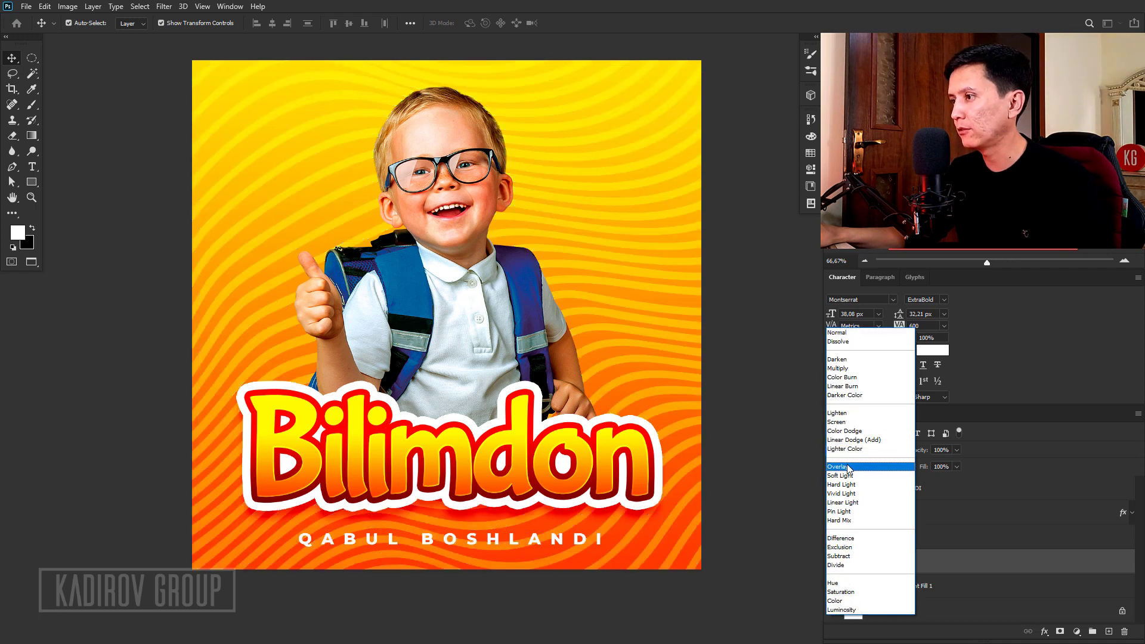
left_click(845, 467)
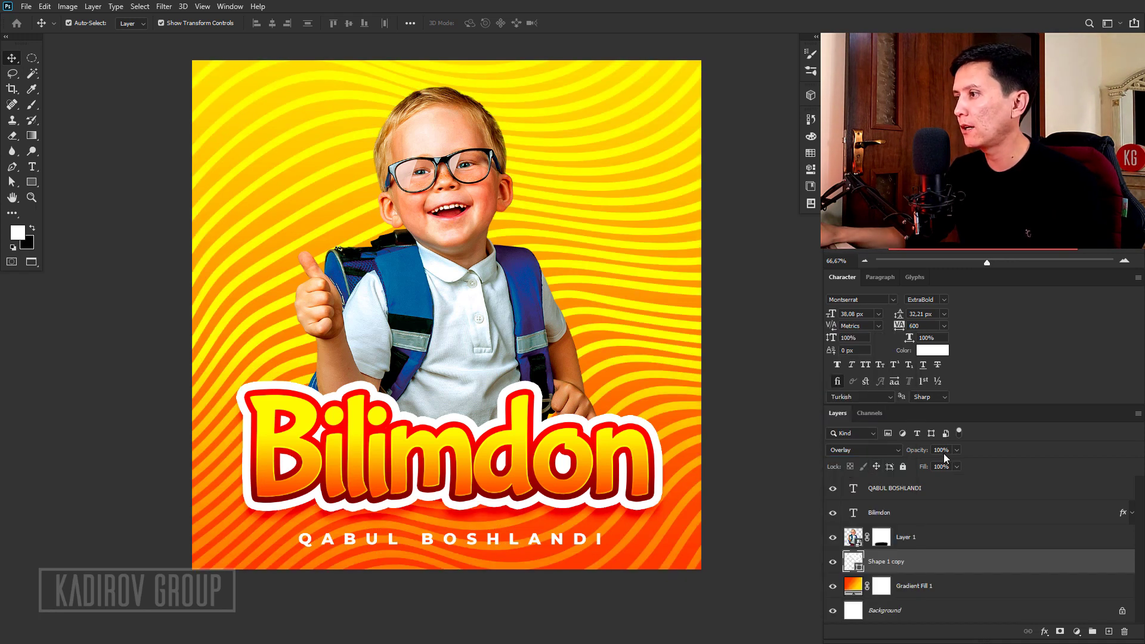
type("20")
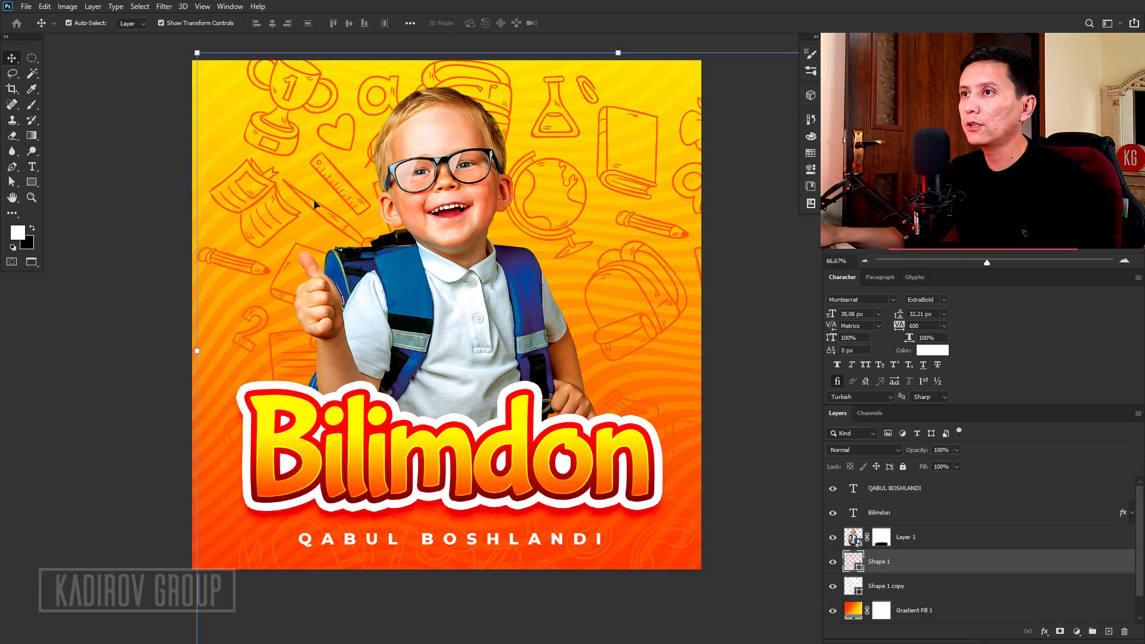
- Move the Shape 1 doodle pattern up and left behind the boy, fine-tuning with arrow-key nudges
left_click_drag(314, 204, 201, 154)
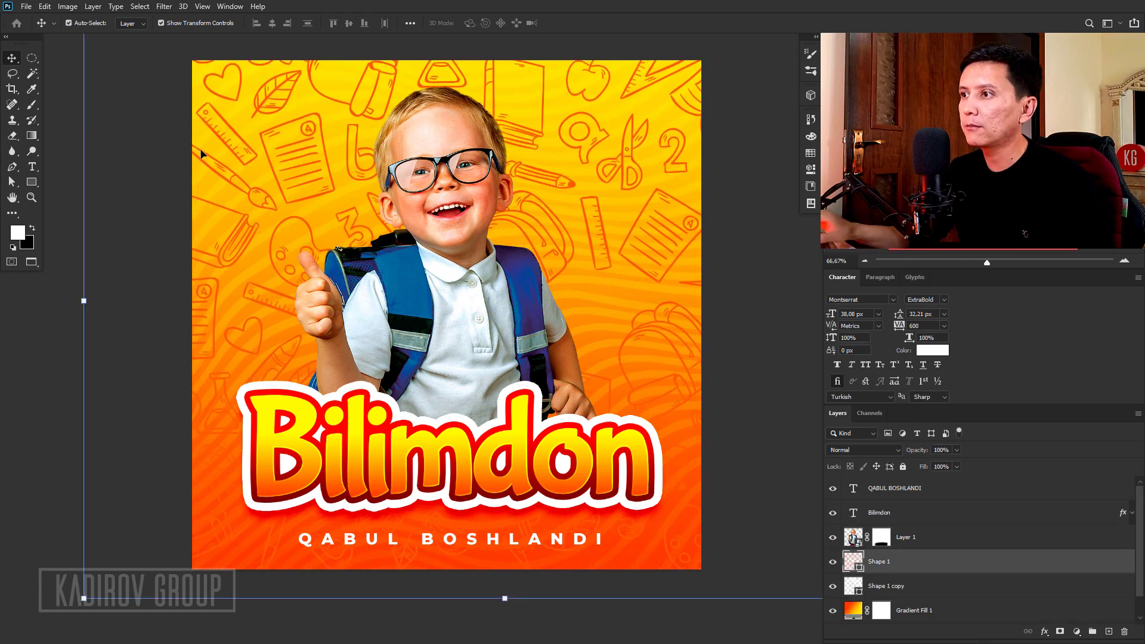
key("shift+Right")
key("shift+Right")
key("shift+Right")
key("shift+Right")
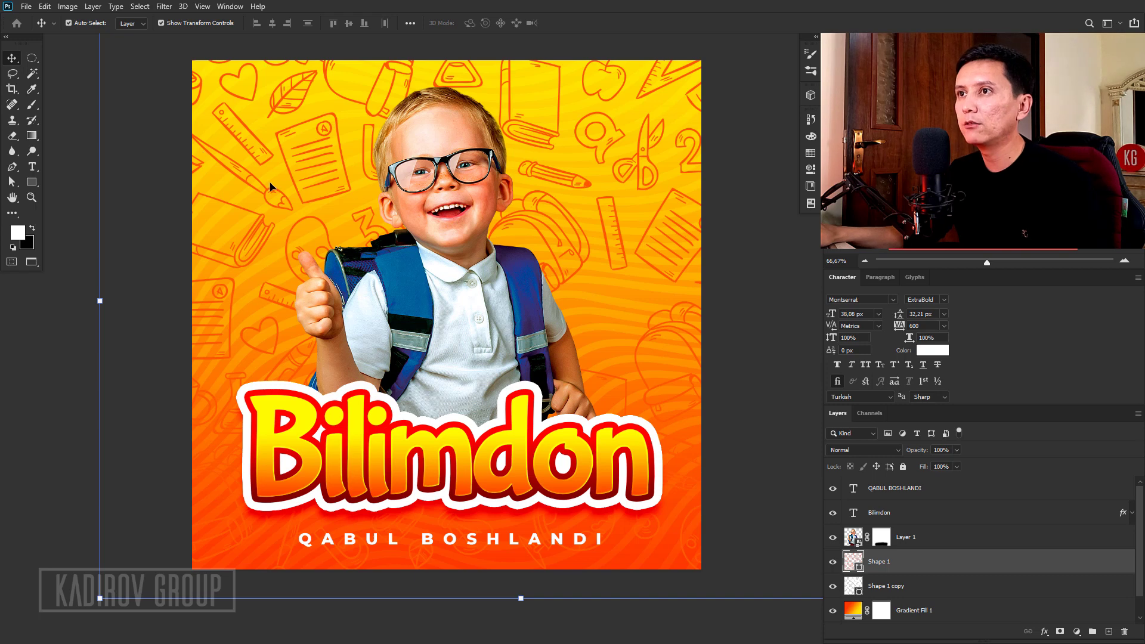
left_click_drag(270, 191, 173, 200)
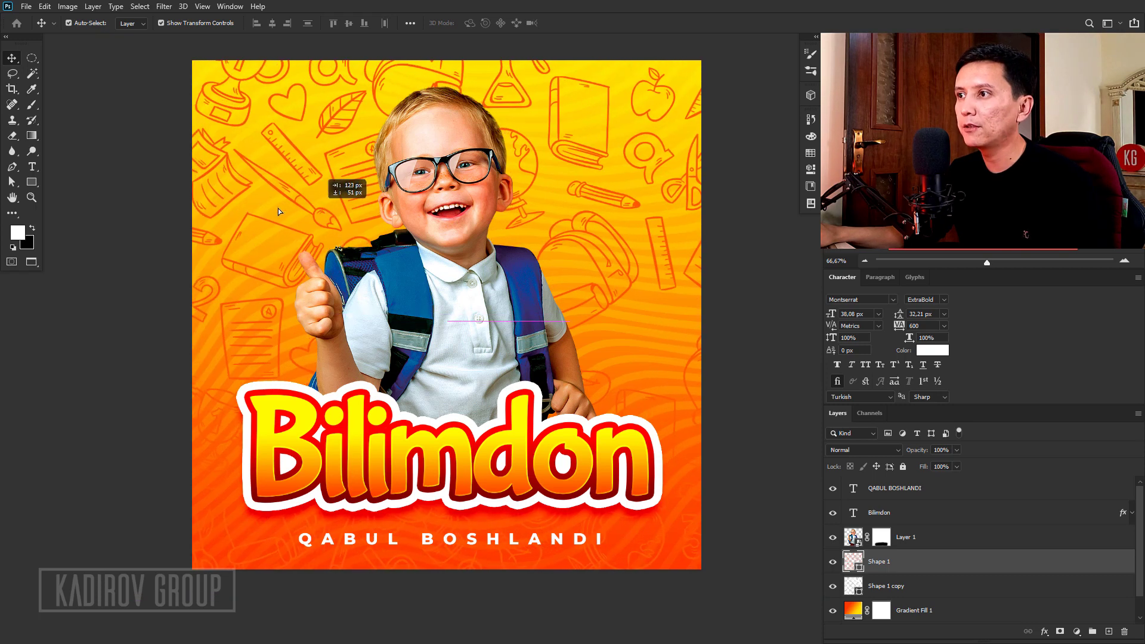
left_click_drag(173, 198, 130, 201)
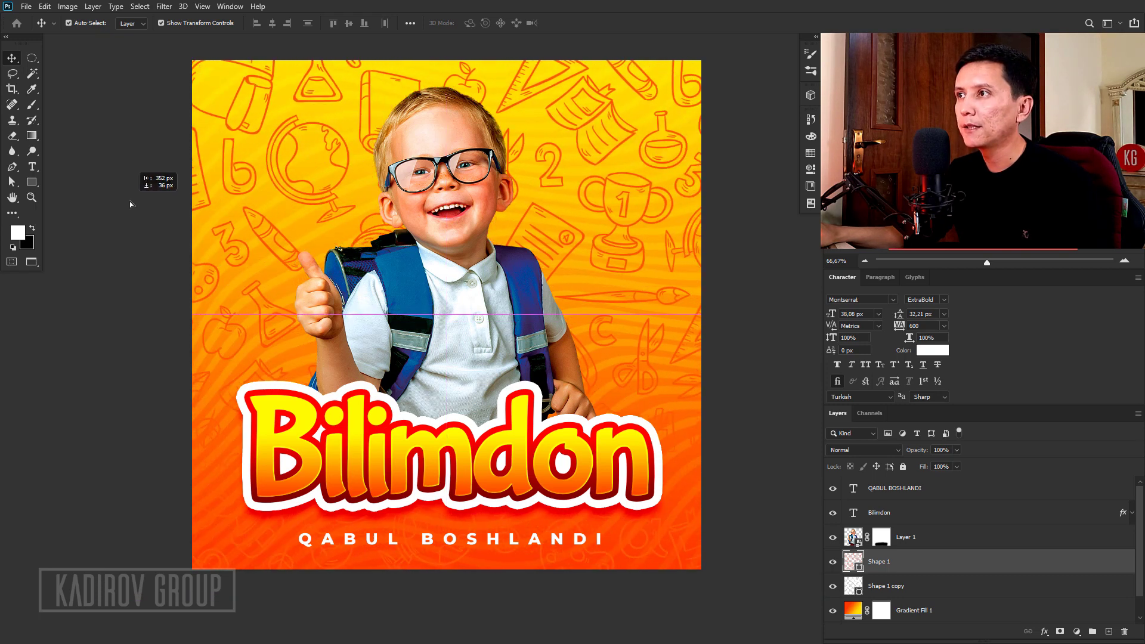
key("shift+Left")
key("shift+Left")
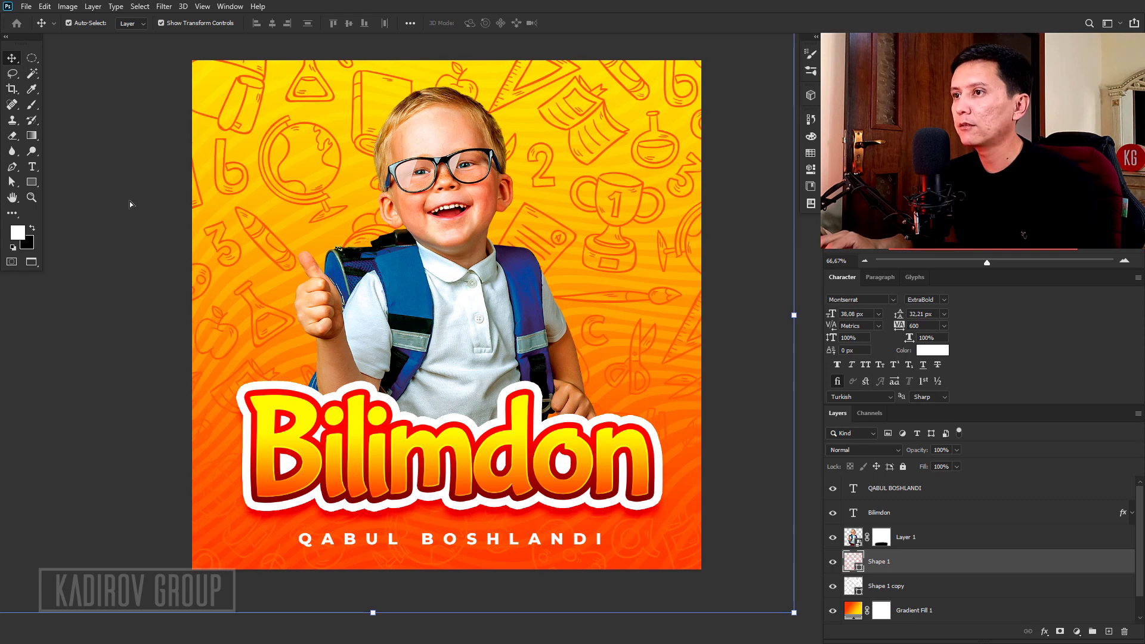
key("shift+Right")
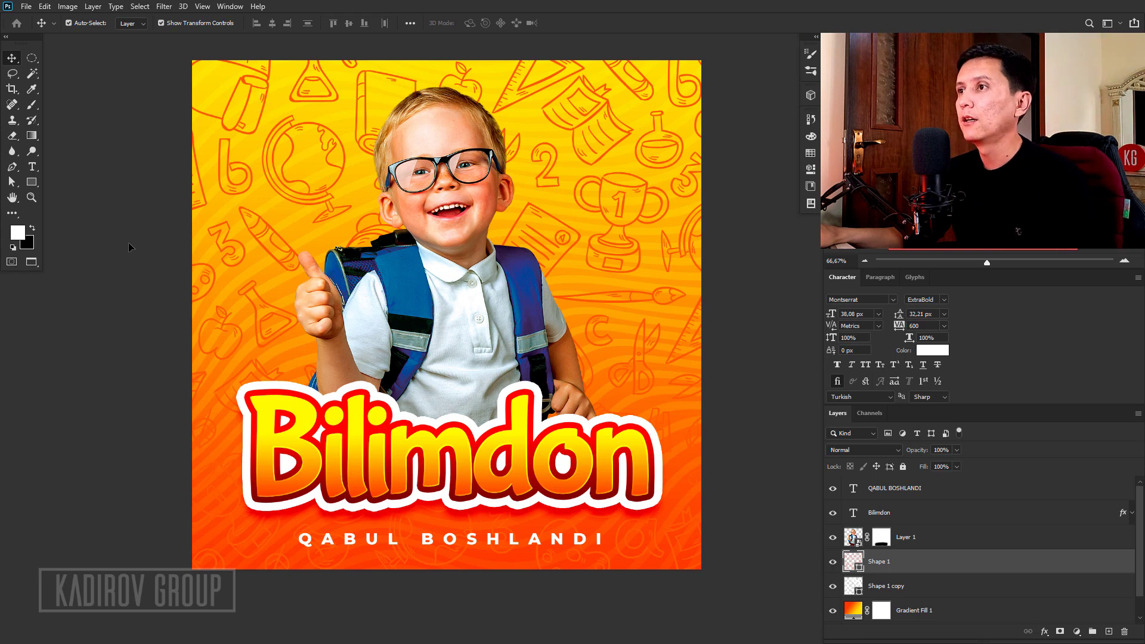
left_click(107, 207)
left_click_drag(385, 307, 402, 327)
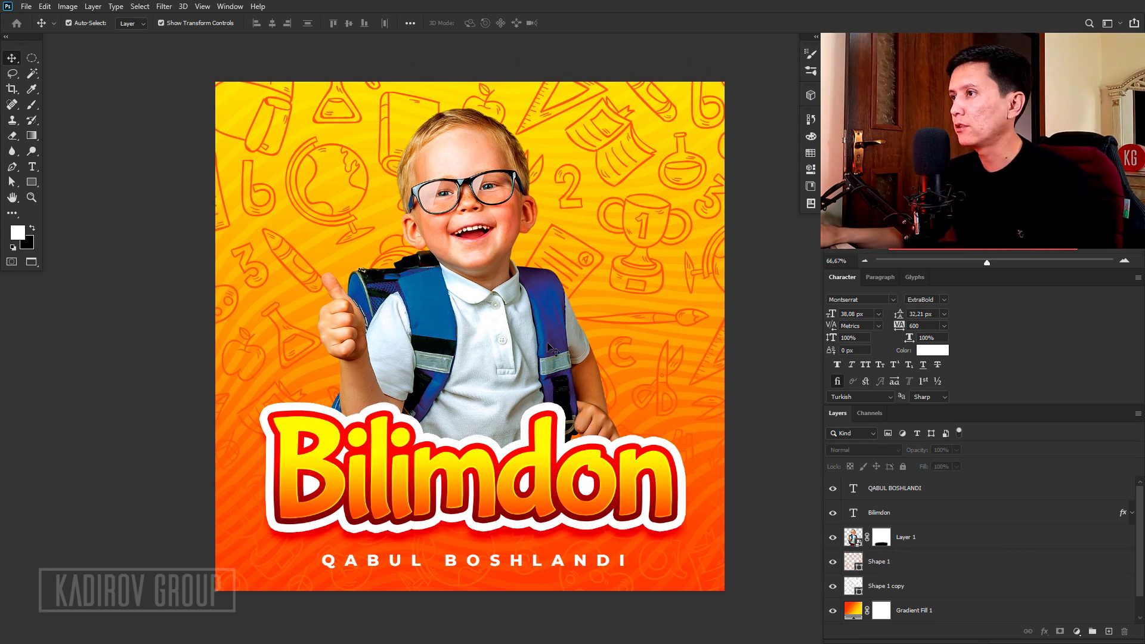
- Switch the Shape 1 doodle layer's blend mode to Hard Light and lower its opacity
left_click(661, 243)
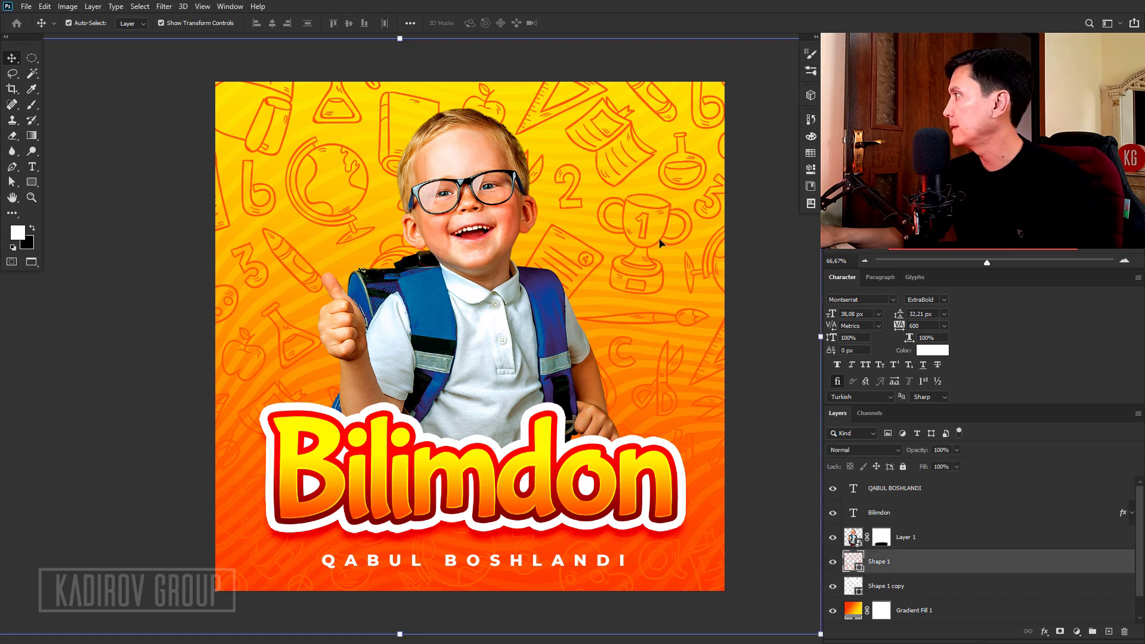
left_click(872, 450)
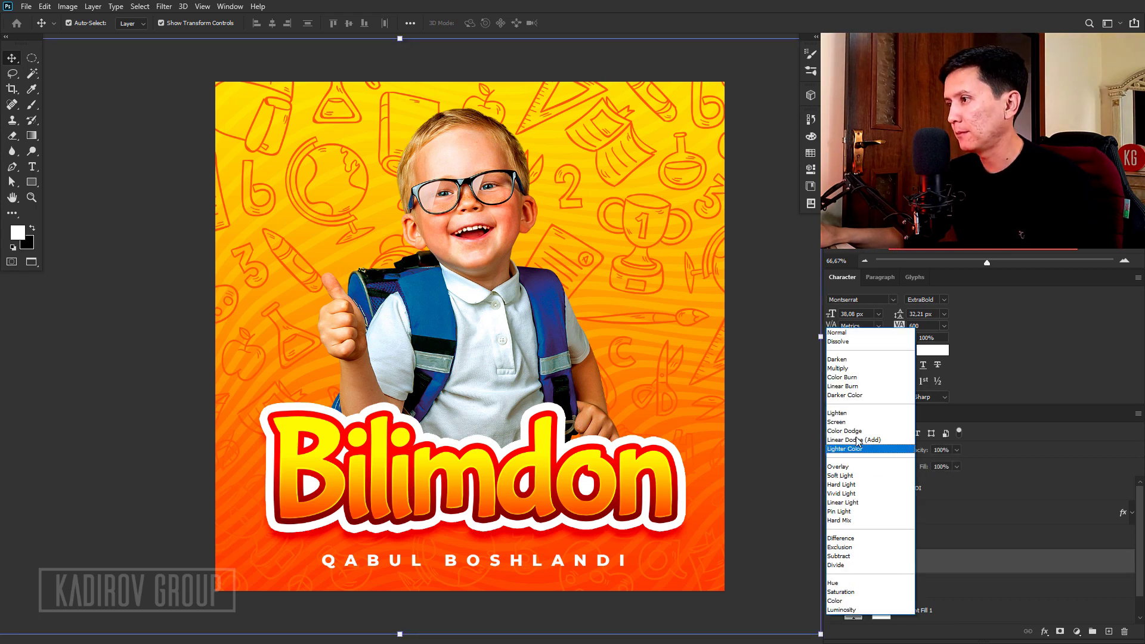
left_click(853, 494)
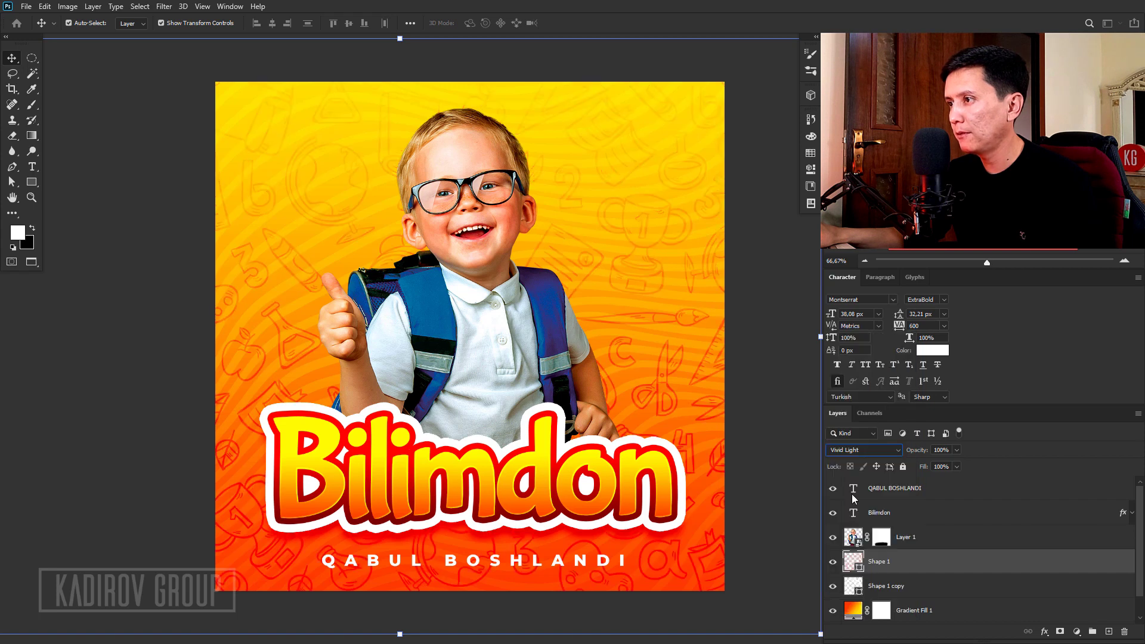
left_click(863, 449)
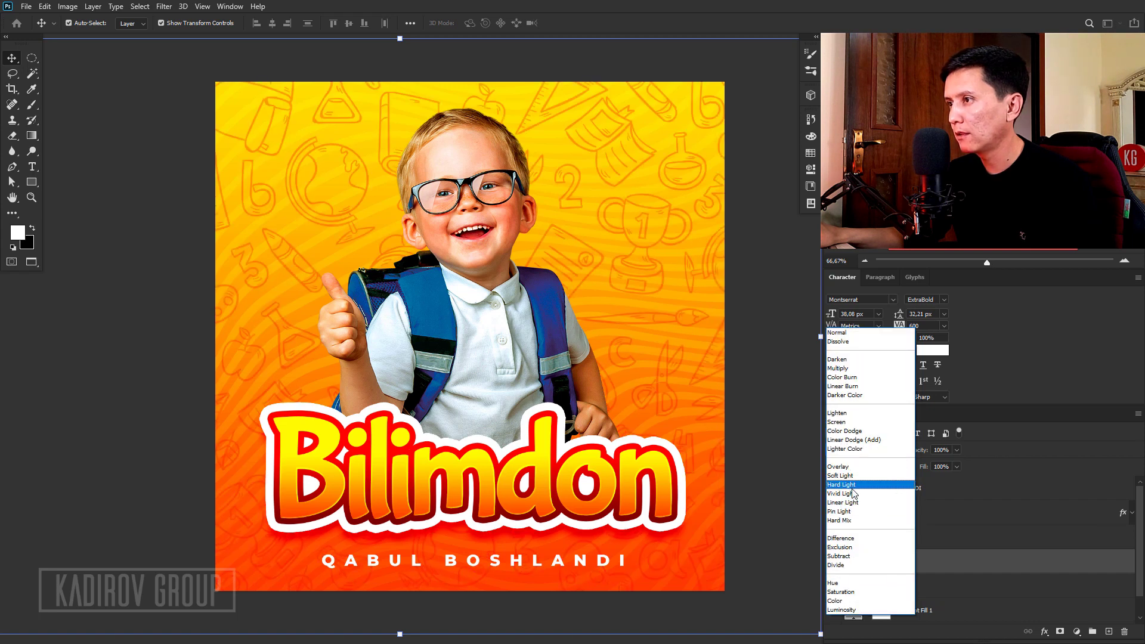
left_click(861, 484)
key("5")
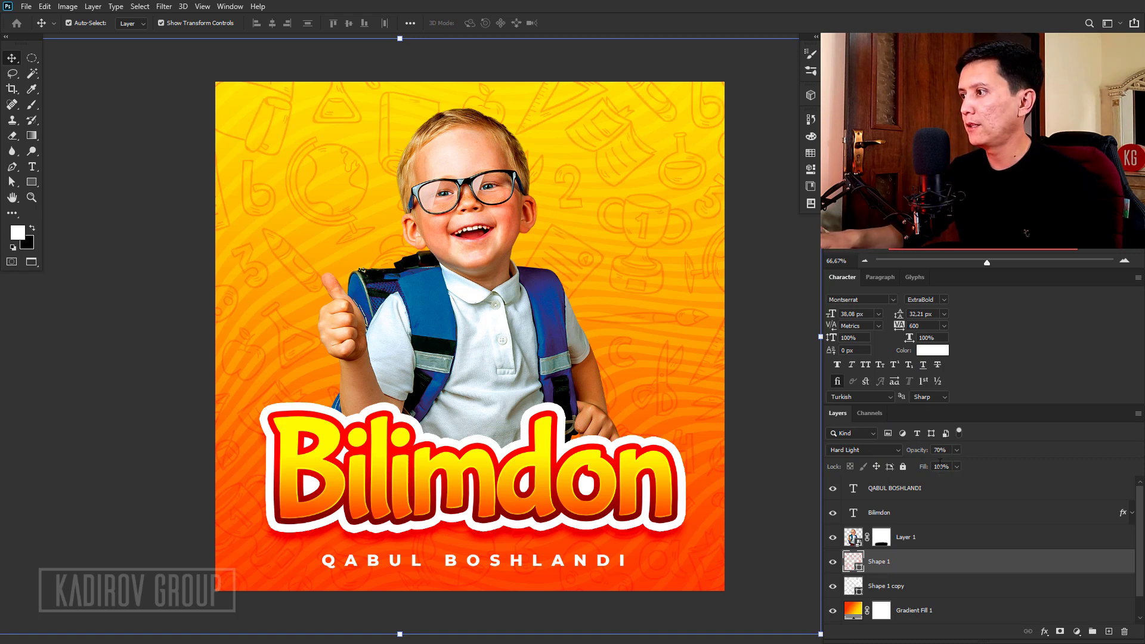
left_click(139, 373)
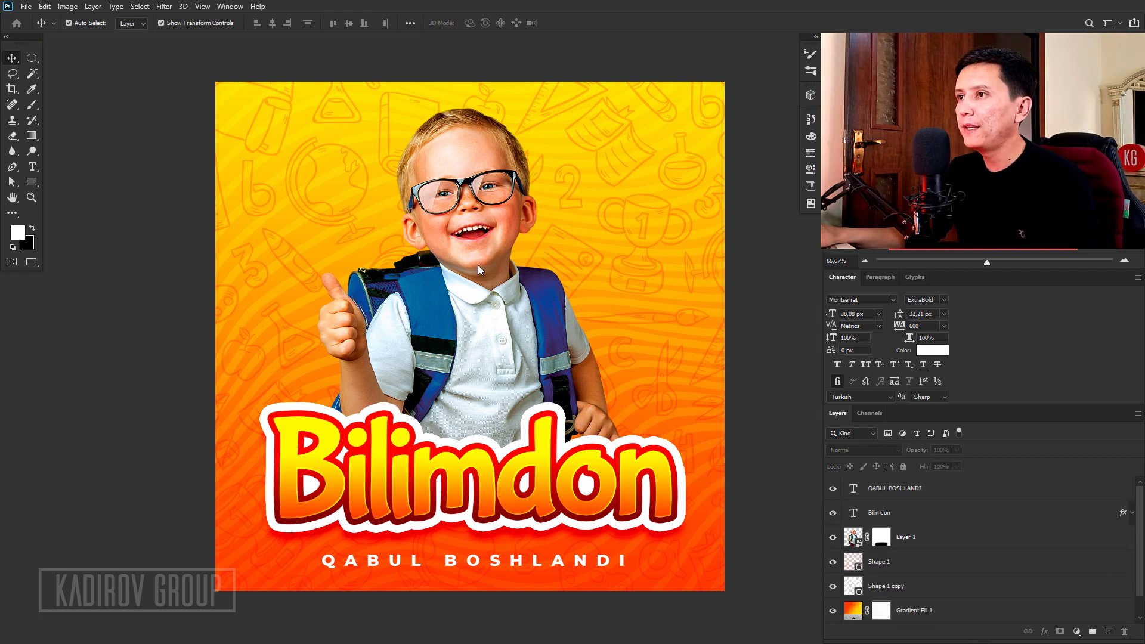
left_click(471, 209)
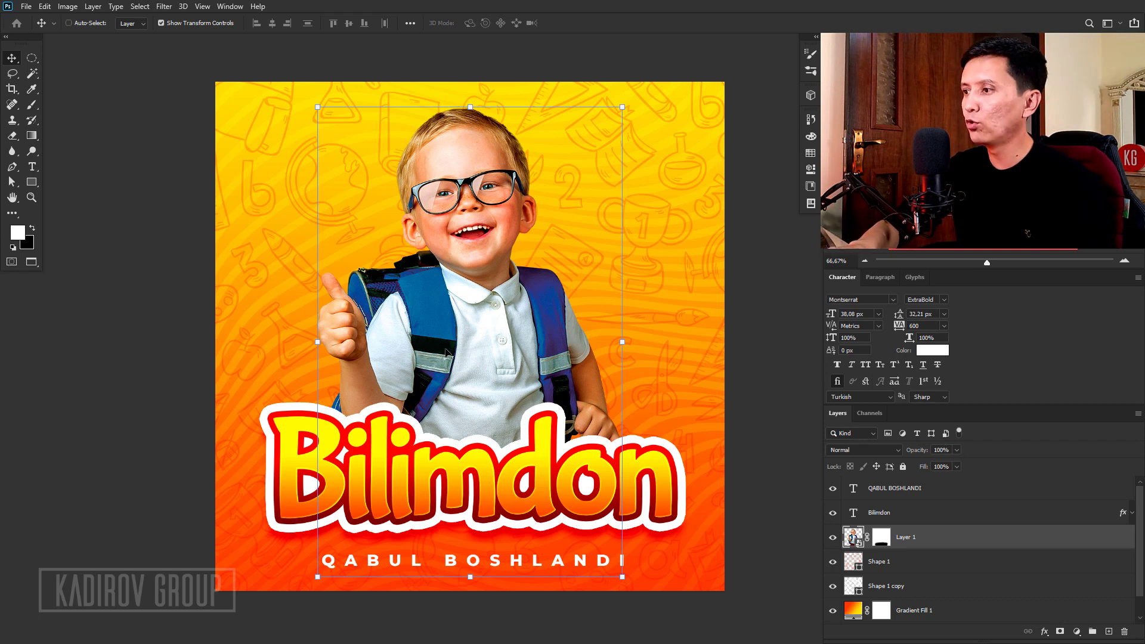
- Apply Hue/Saturation to the boy photo with Saturation +20
key("ctrl+u")
left_click_drag(551, 124, 594, 265)
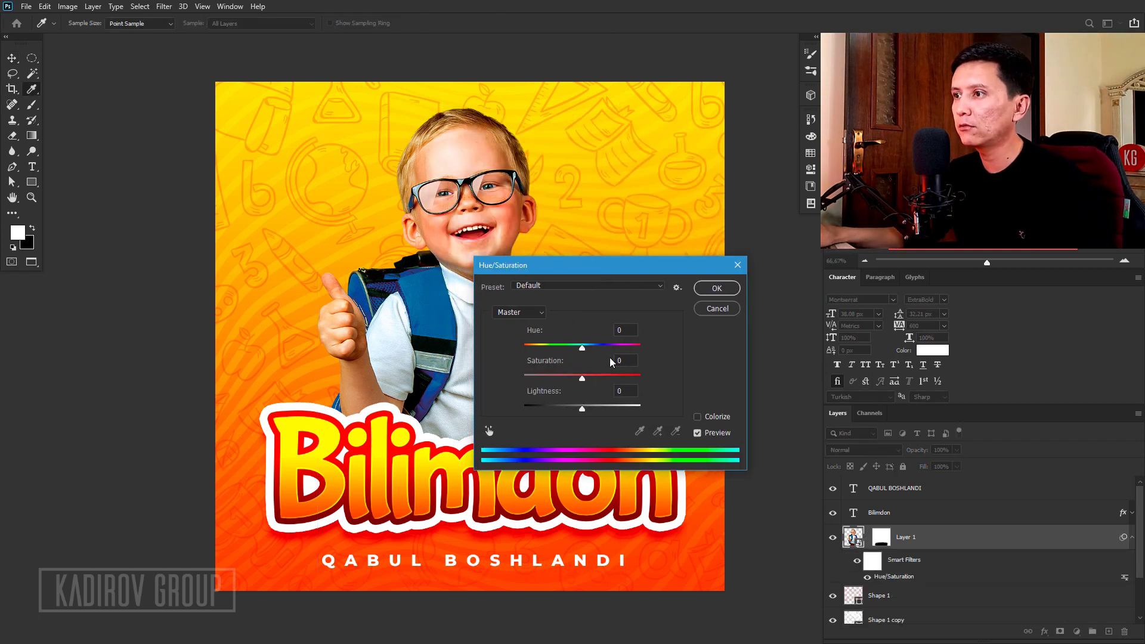
type("20")
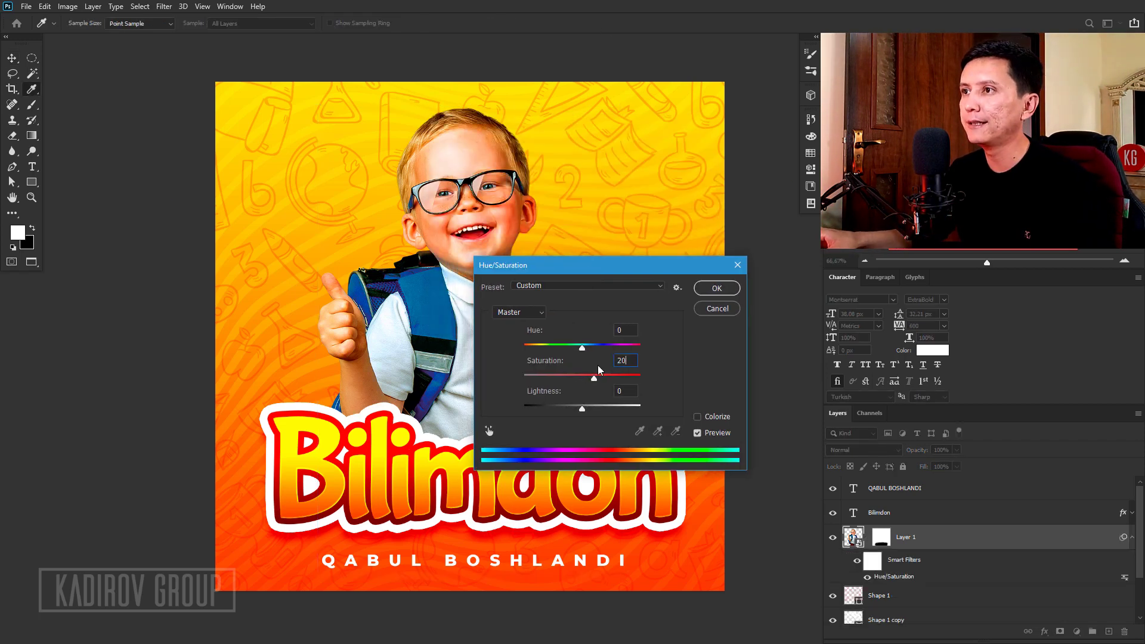
key("Return")
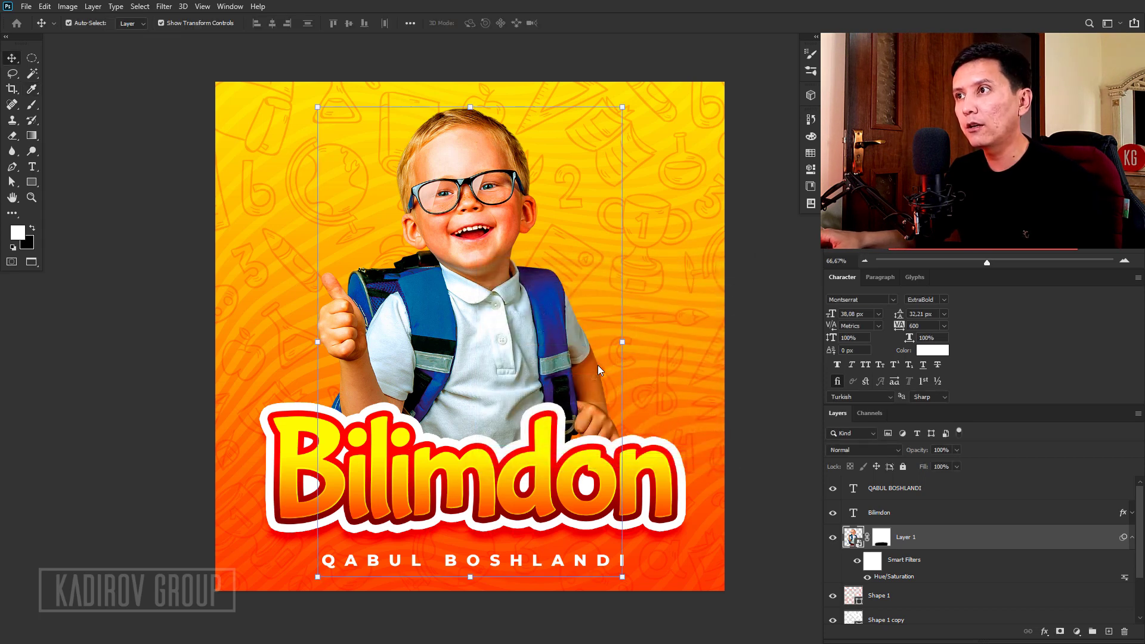
- Apply Levels to the boy photo, moving the black and white input sliders for more contrast
key("ctrl+l")
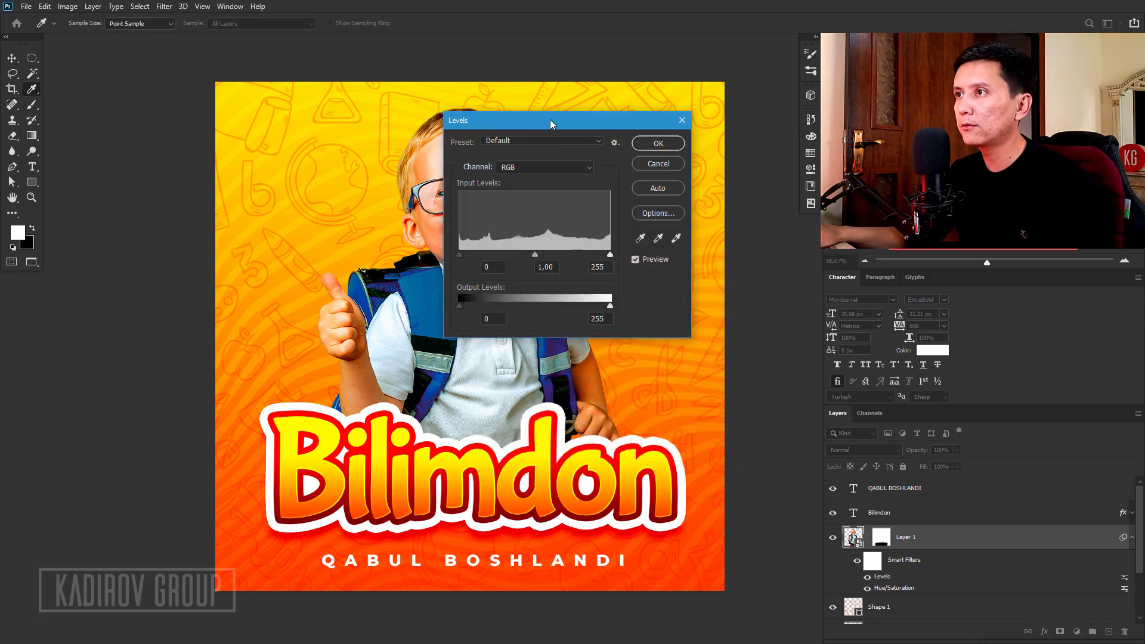
left_click_drag(537, 116, 637, 271)
left_click_drag(559, 407, 563, 406)
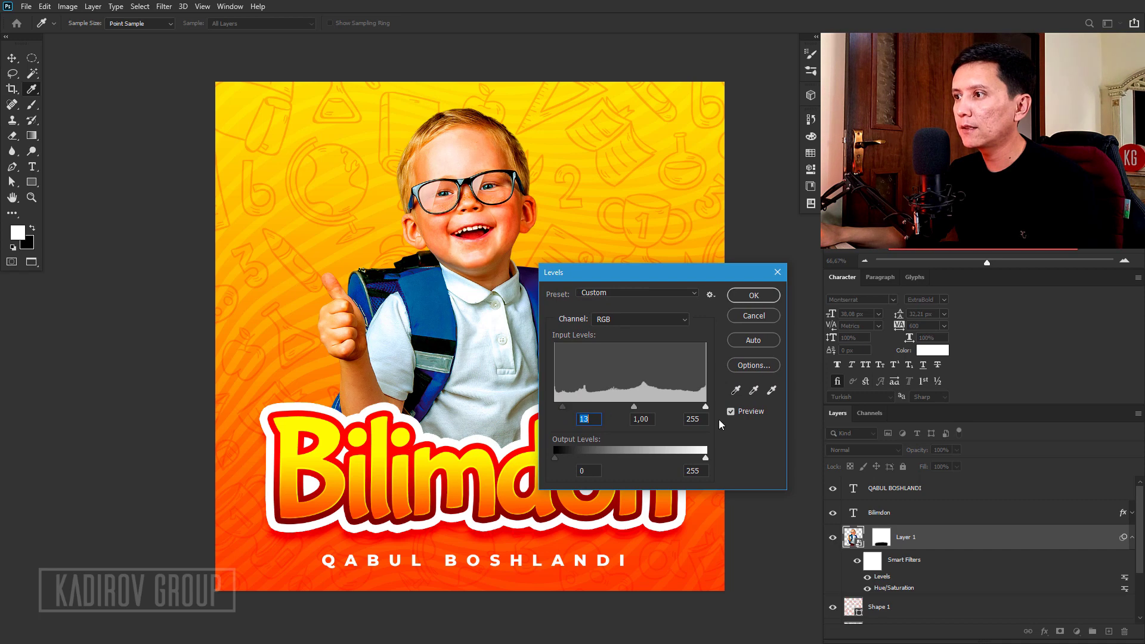
left_click_drag(701, 407, 715, 414)
left_click(702, 408)
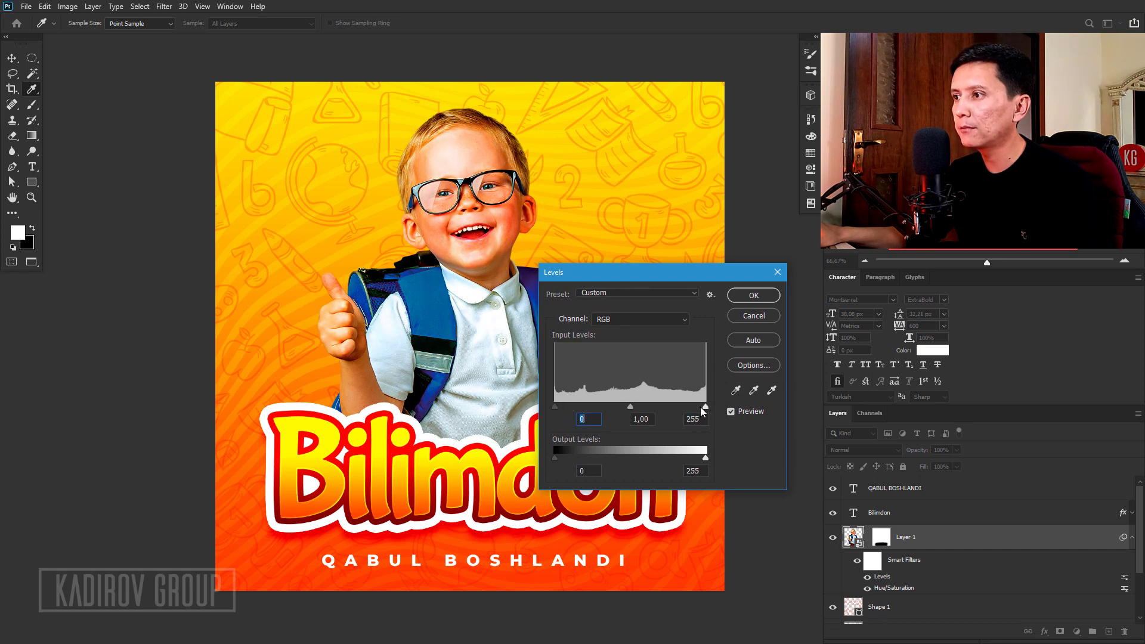
left_click(703, 407)
key("Return")
key("v")
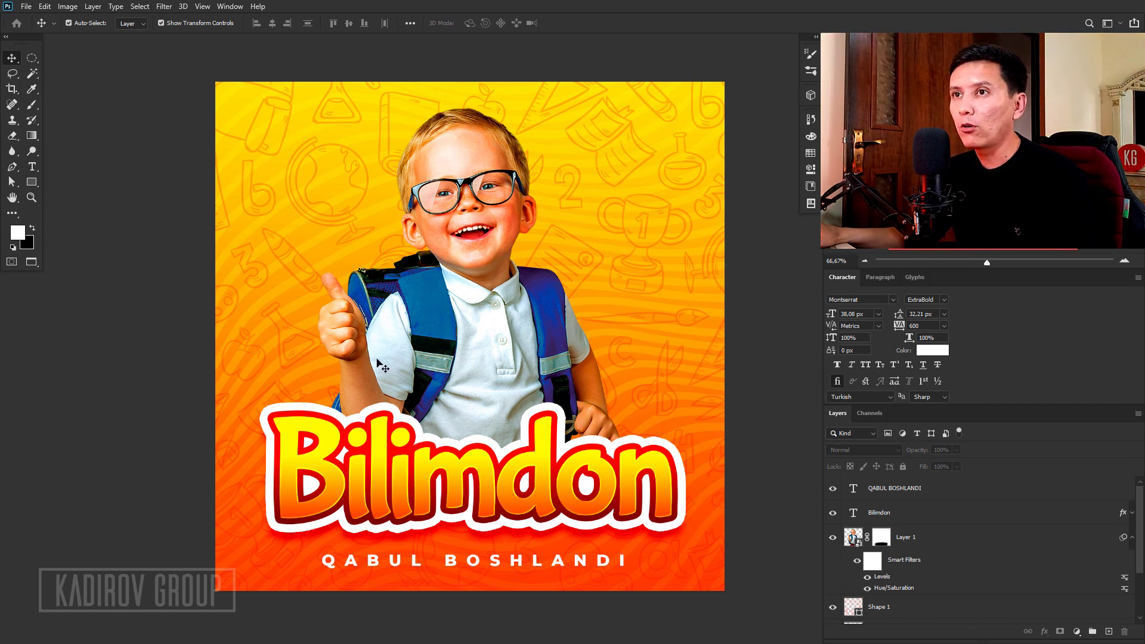
left_click(961, 542)
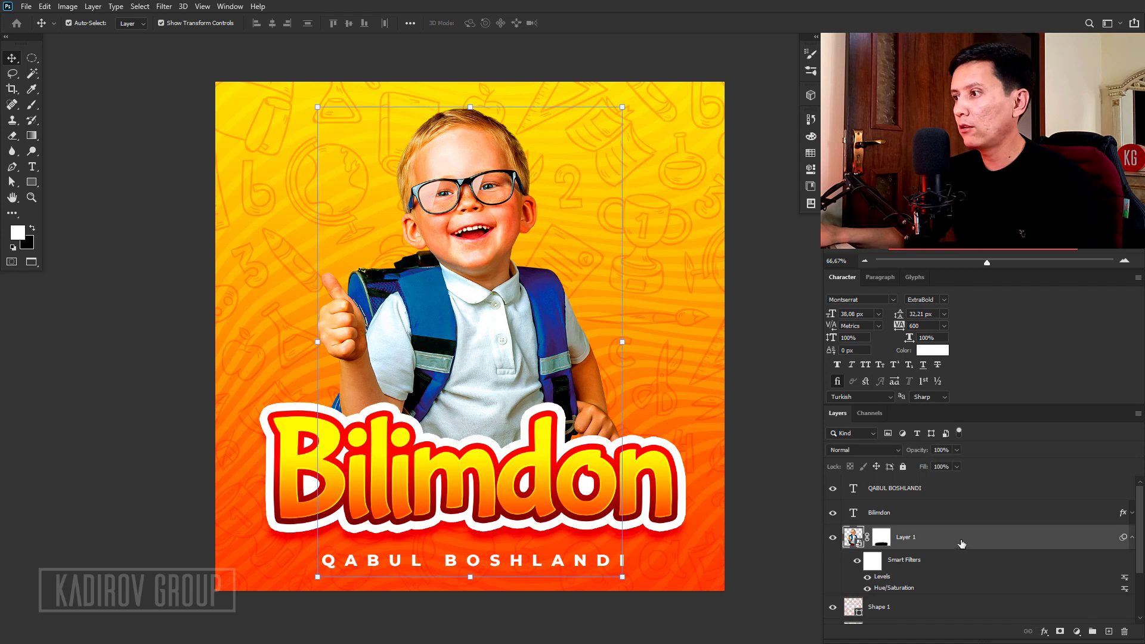
left_click(1133, 538)
- Add a new layer above the doodles and paint a large soft white glow behind the boy
left_click(903, 561)
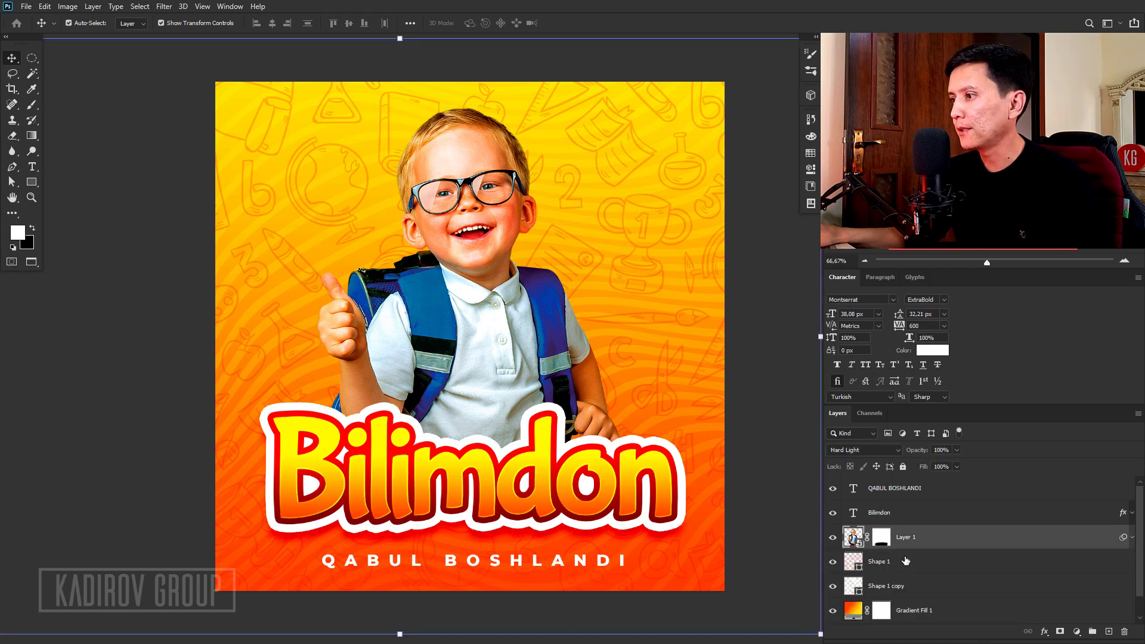
left_click(1109, 632)
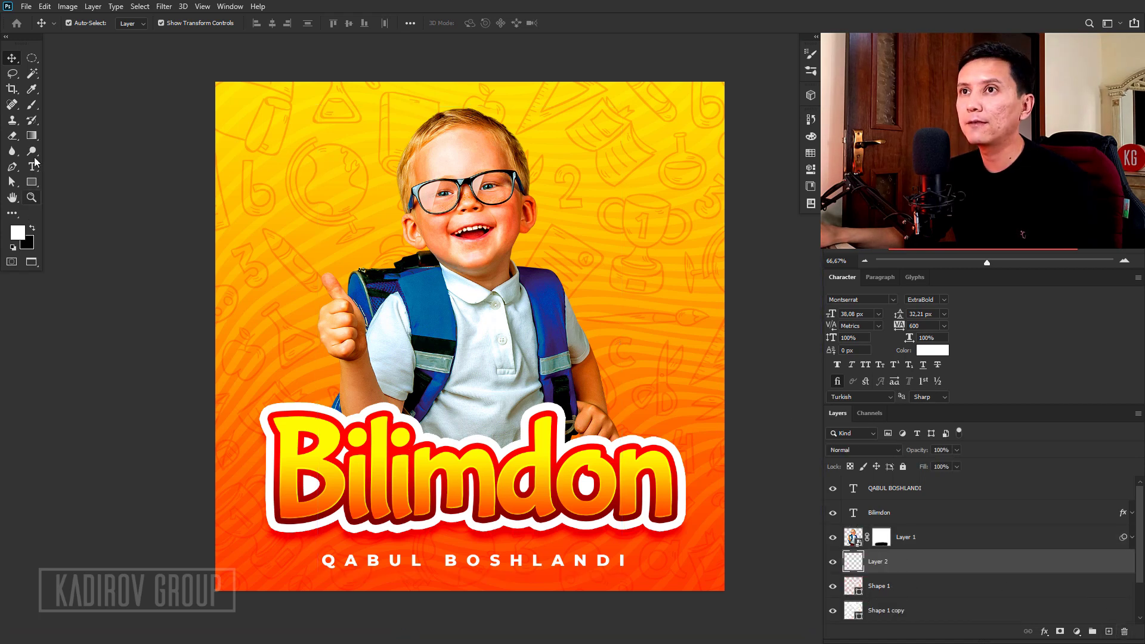
left_click(33, 105)
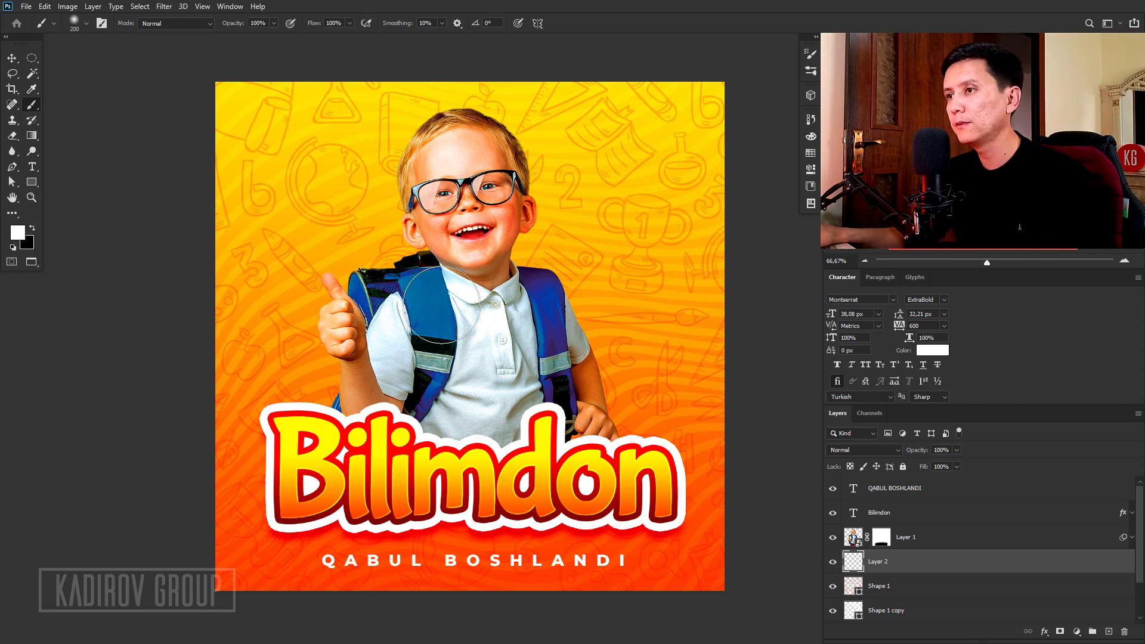
key("bracketright")
key("bracketright")
key("bracketright")
key("bracketright")
key("bracketright")
key("bracketright")
right_click(521, 323)
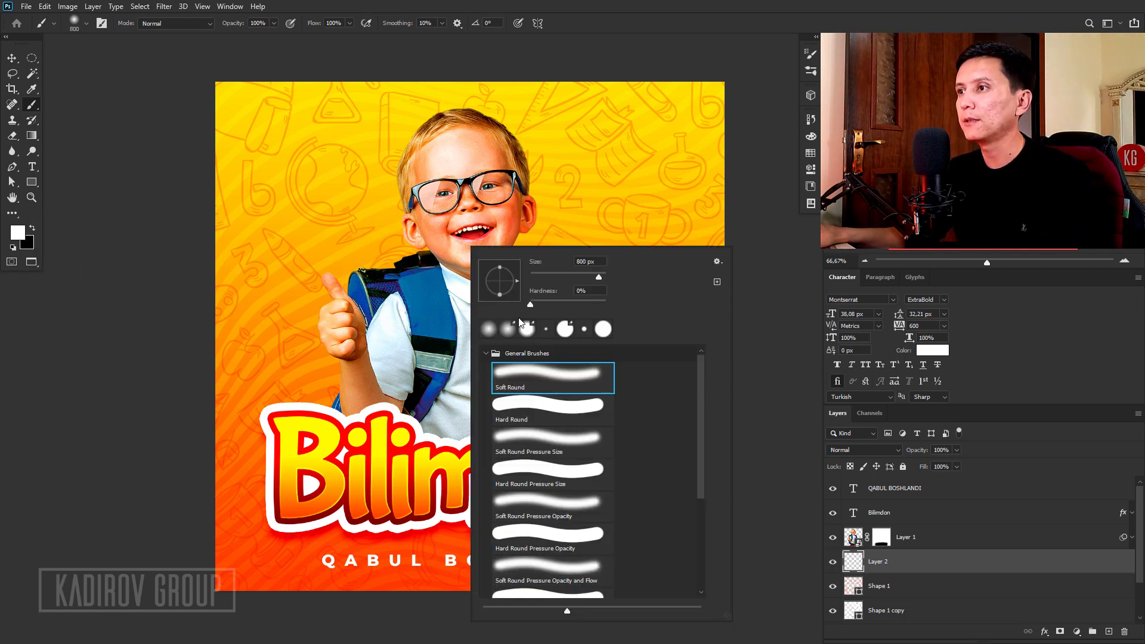
key("Return")
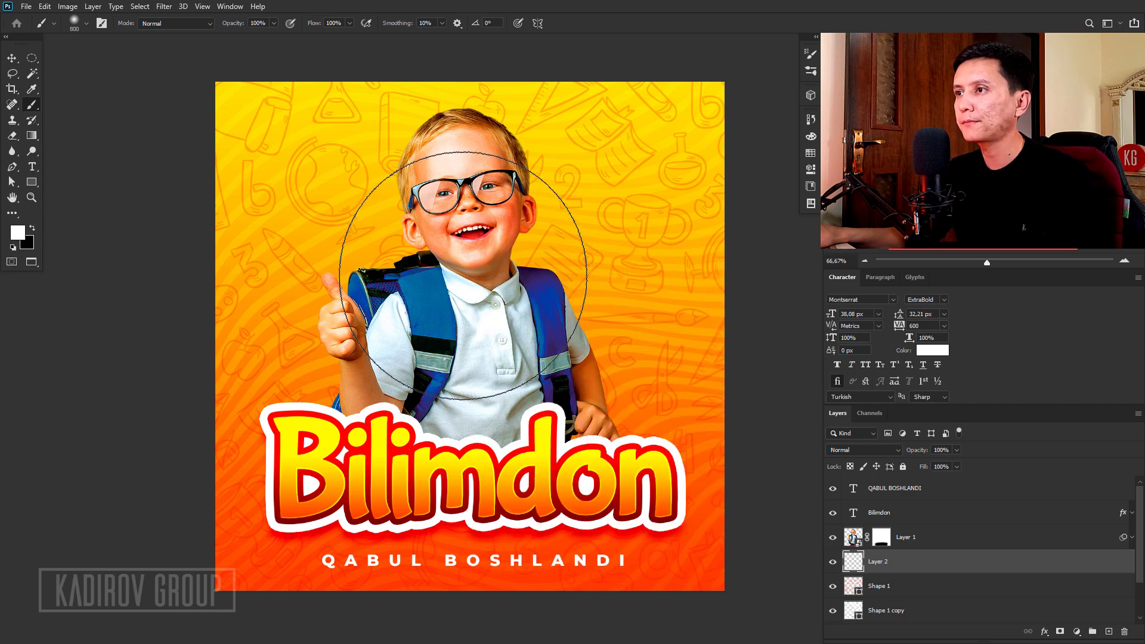
left_click(468, 291)
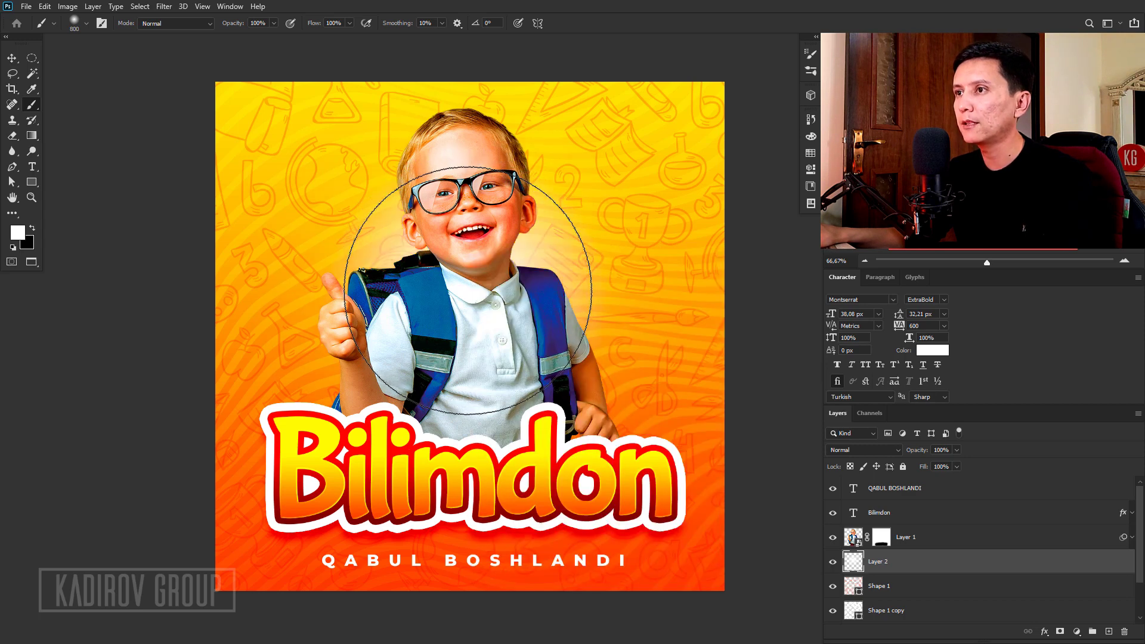
left_click(468, 290)
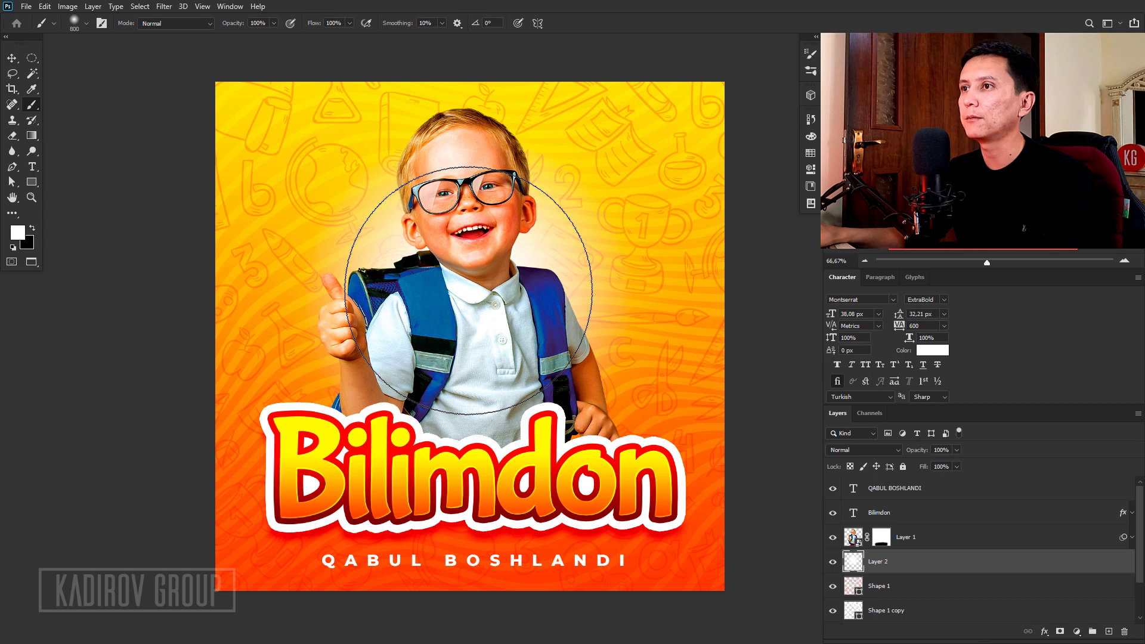
- Keep the glow at its original size and dim its opacity to about 80%
key("v")
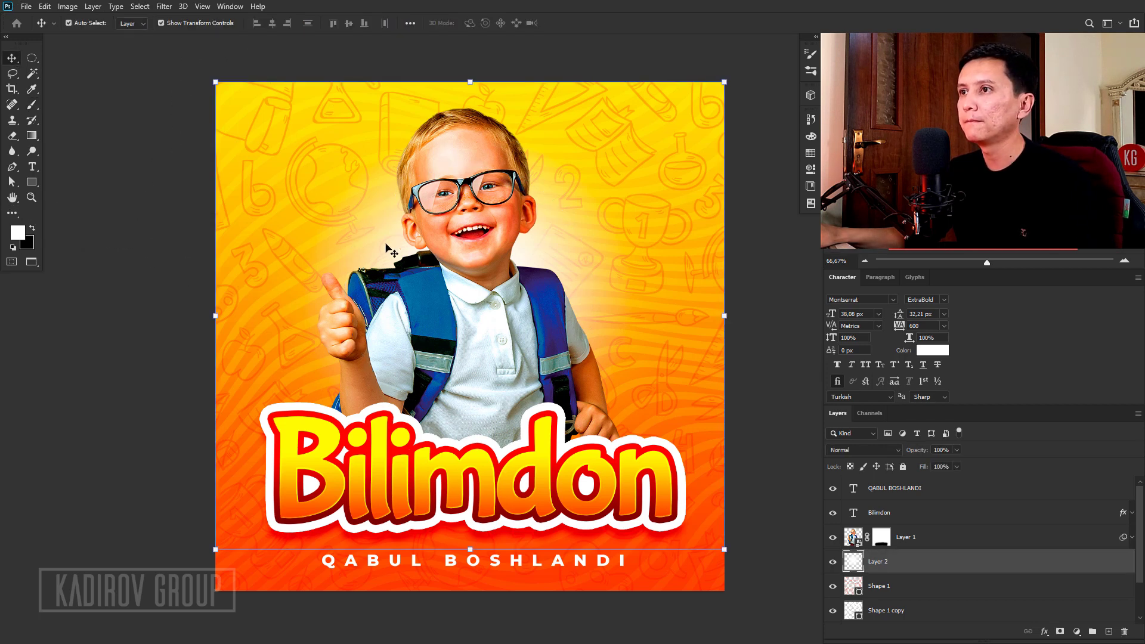
key("ctrl+t")
left_click_drag(724, 82, 728, 84)
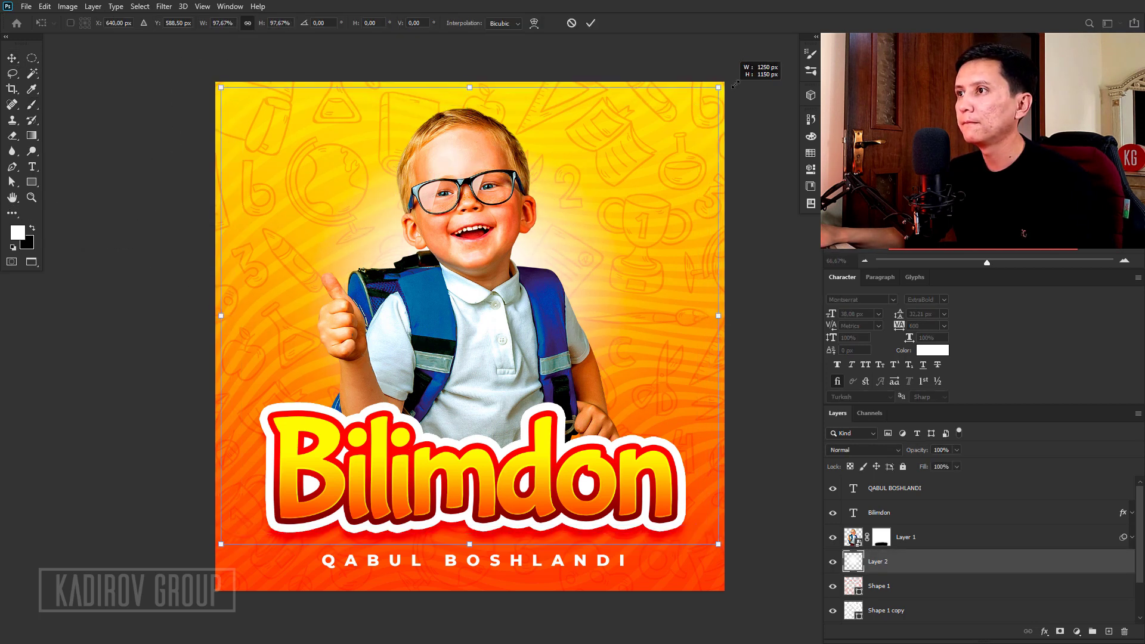
key("Escape")
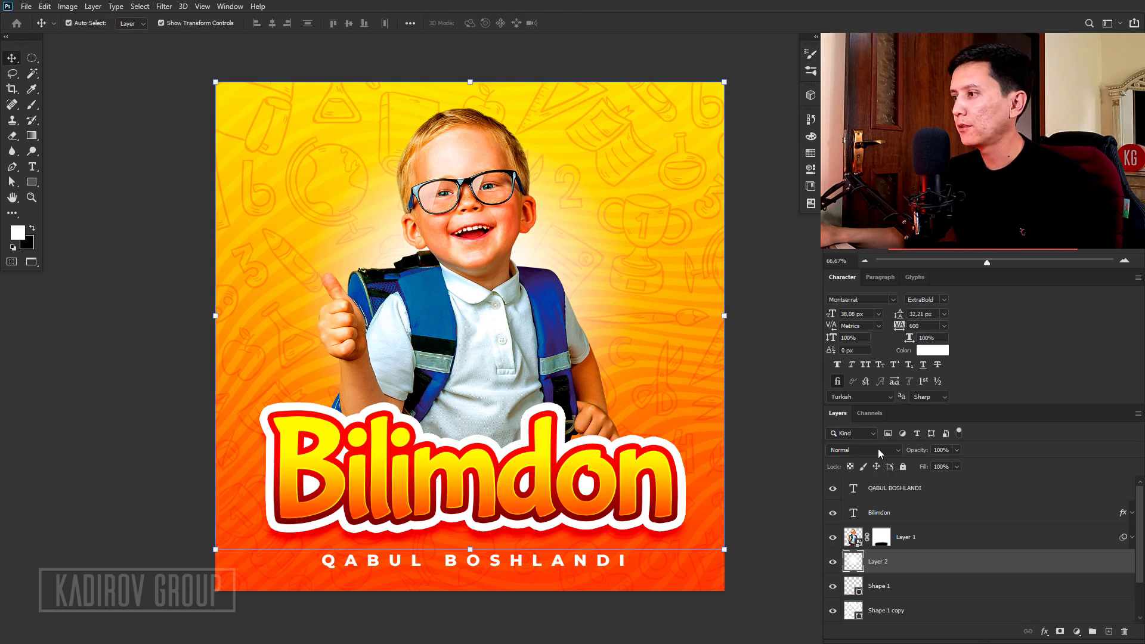
key("7")
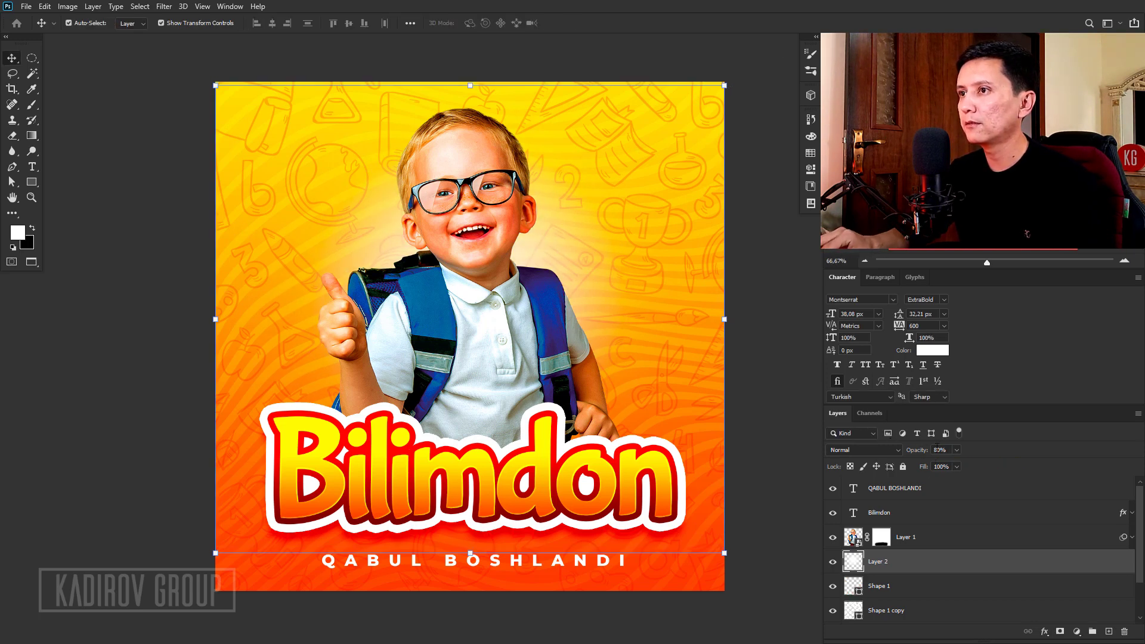
key("8")
left_click(480, 283)
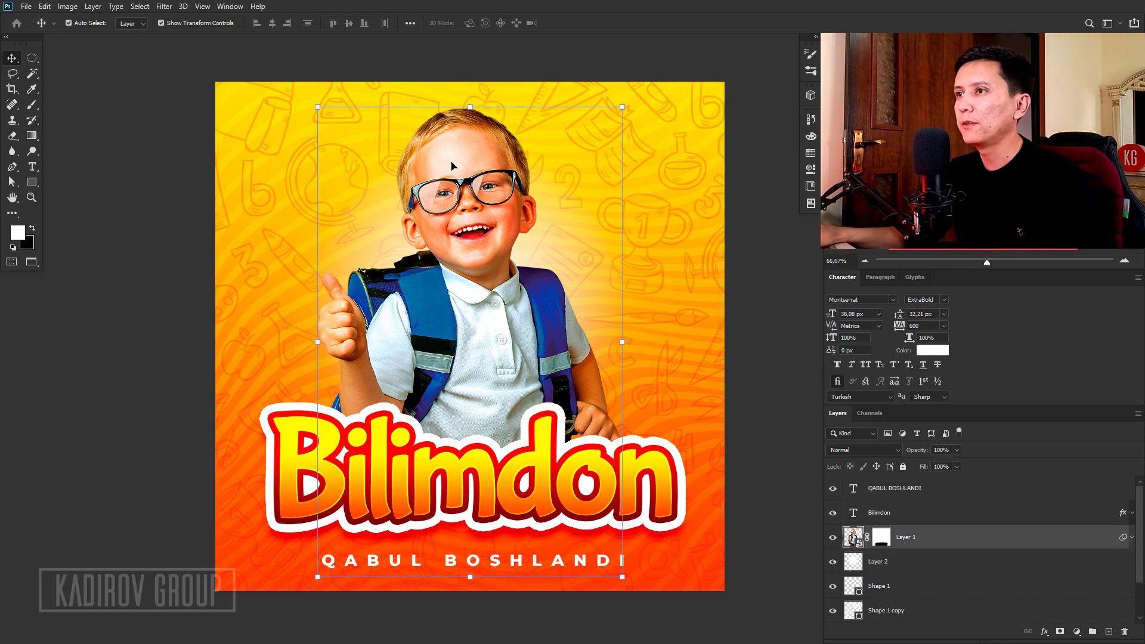
- Create empty Layer 3 above the boy photo and clip it to Layer 1
left_click(1110, 631)
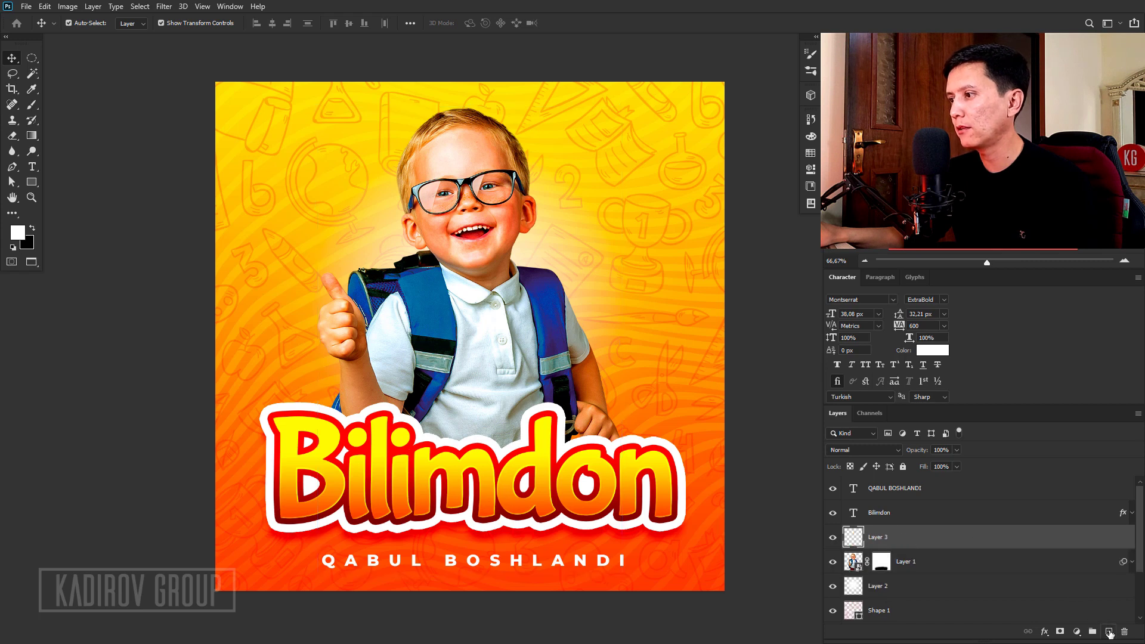
right_click(920, 542)
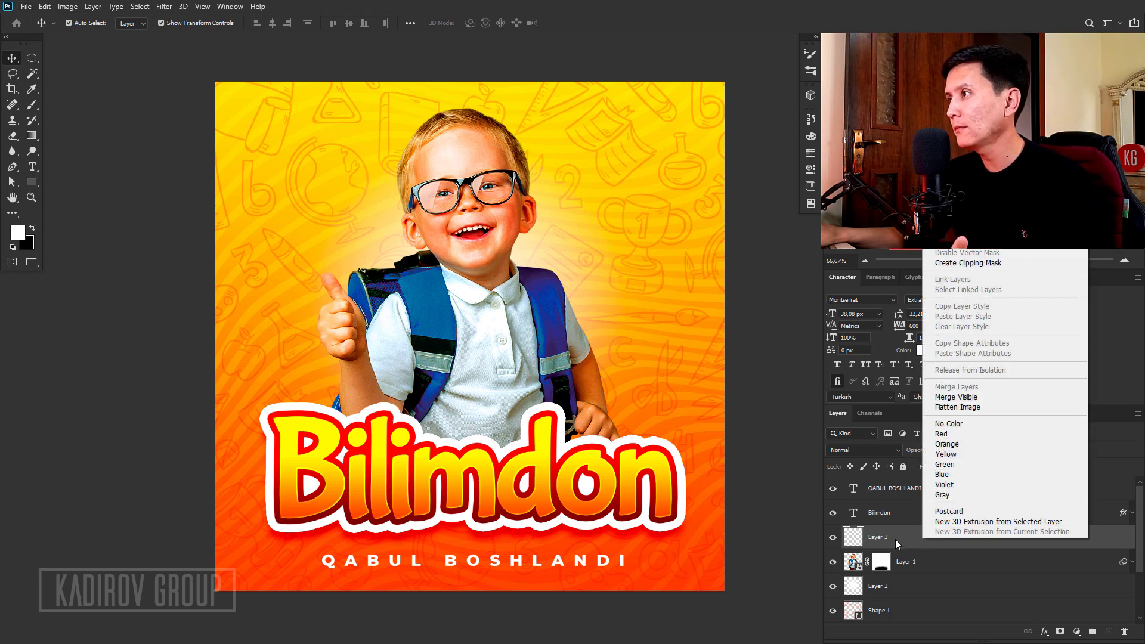
right_click(901, 541)
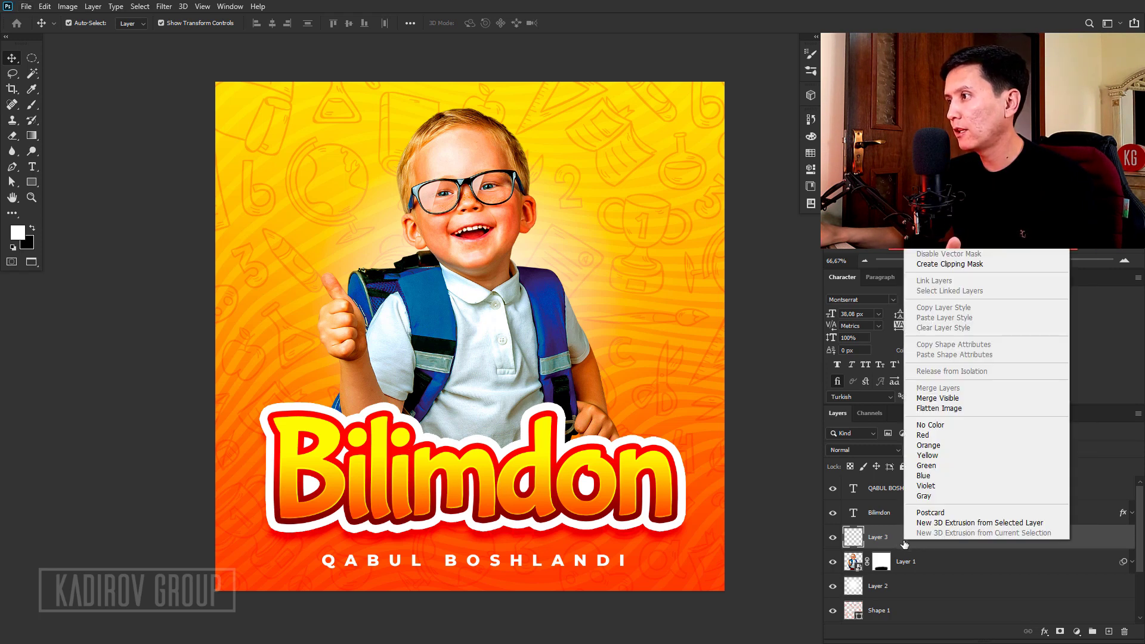
left_click(887, 543)
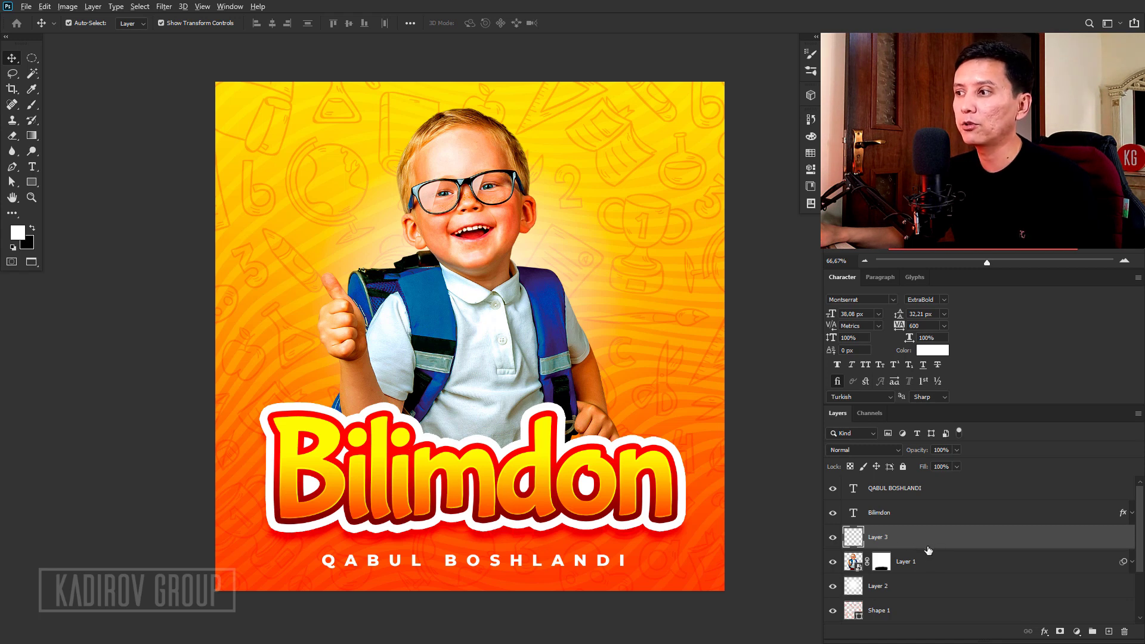
left_click(922, 544, "alt")
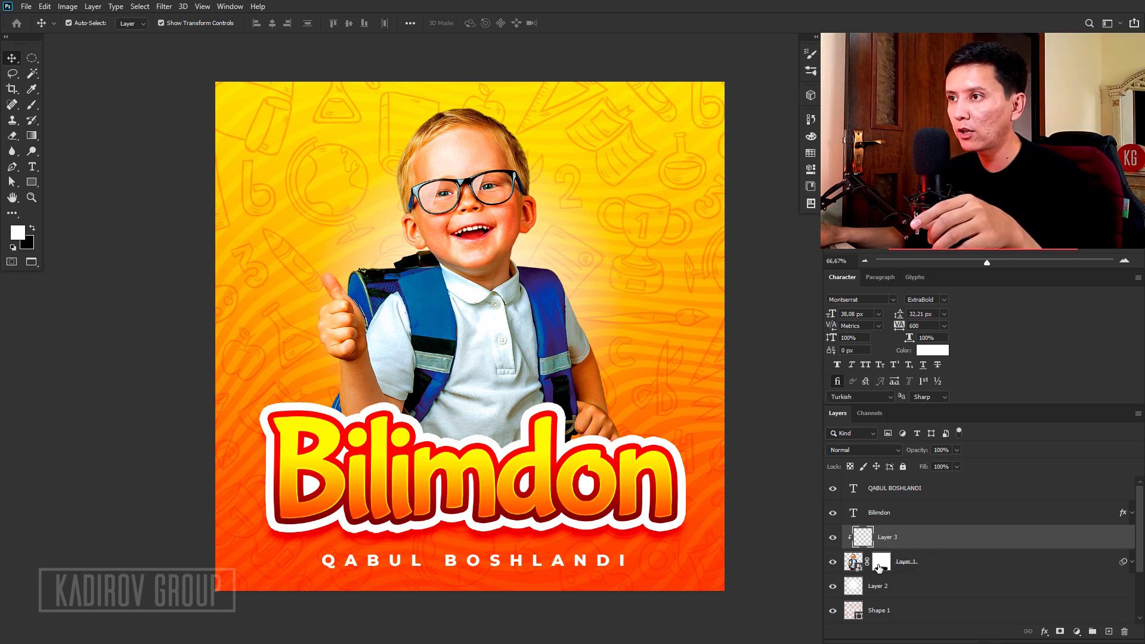
- Try a white brush stroke on the boy's shirt, undo it, and zoom toward his shoulder
left_click(33, 106)
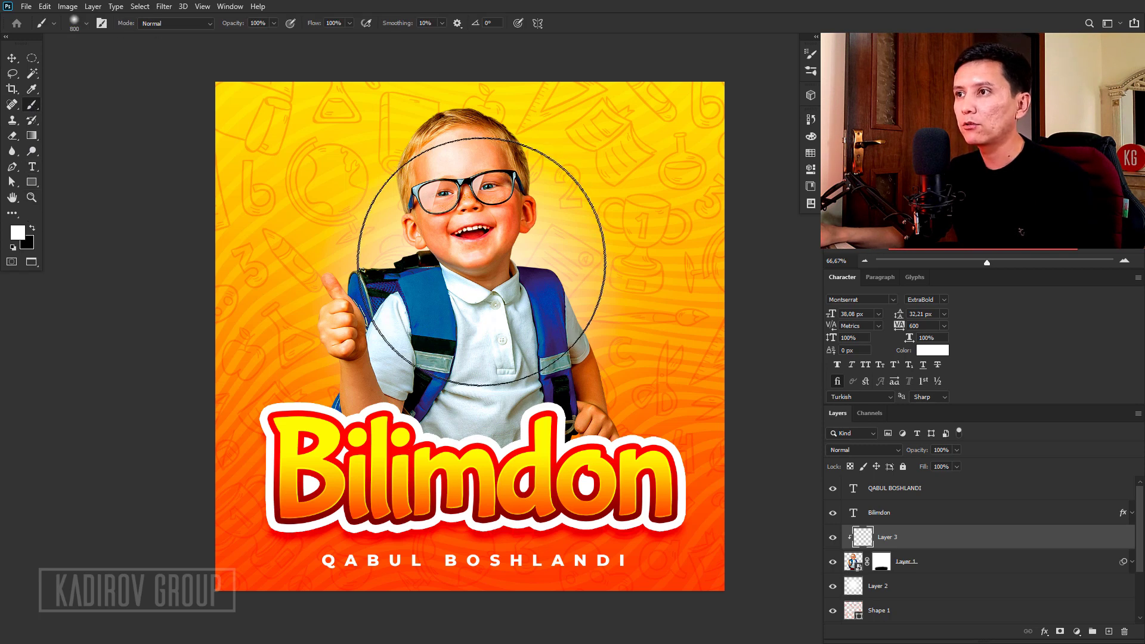
key("bracketleft")
key("bracketleft")
key("bracketleft")
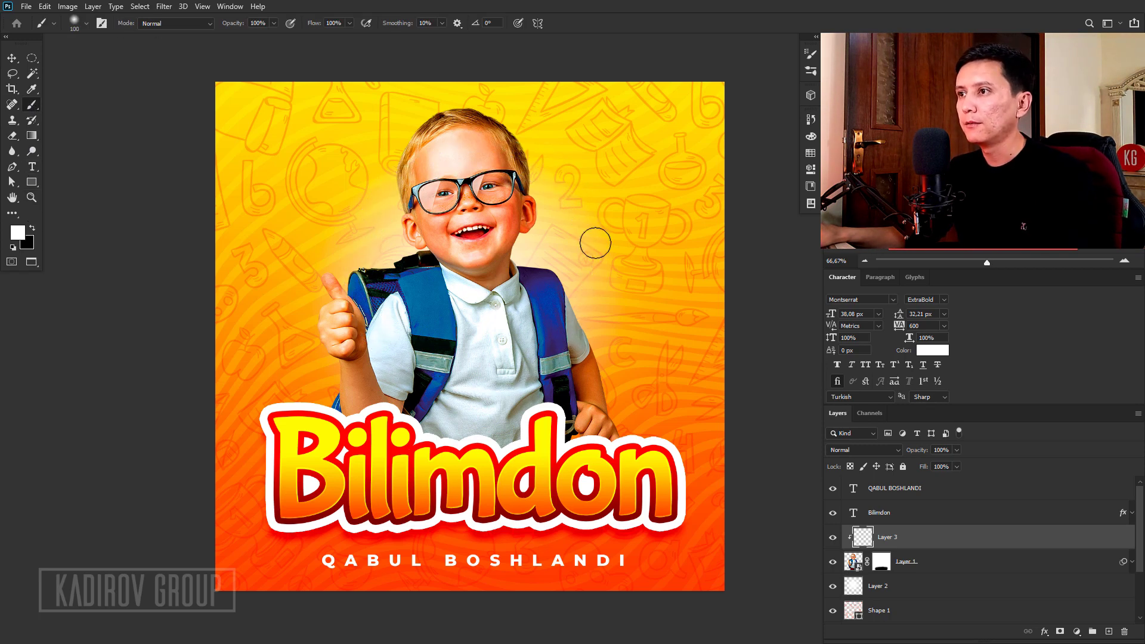
mouse_move(595, 243)
left_mouse_down()
mouse_move(618, 258)
mouse_move(580, 263)
mouse_move(560, 369)
left_mouse_up()
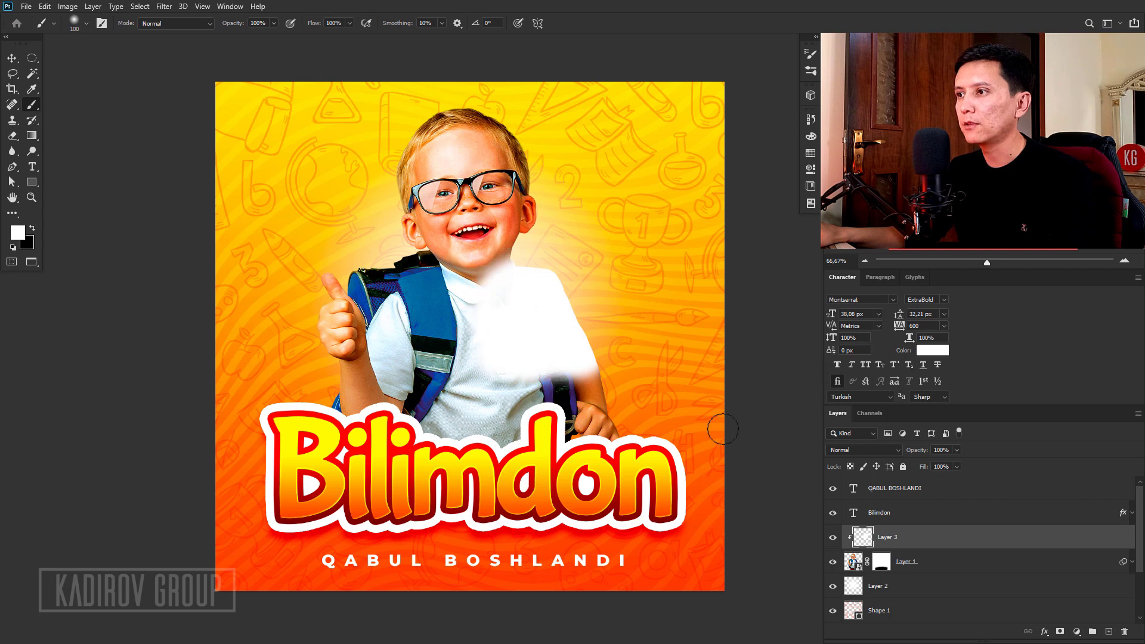
key("ctrl+z")
key("ctrl+plus")
key("ctrl+plus")
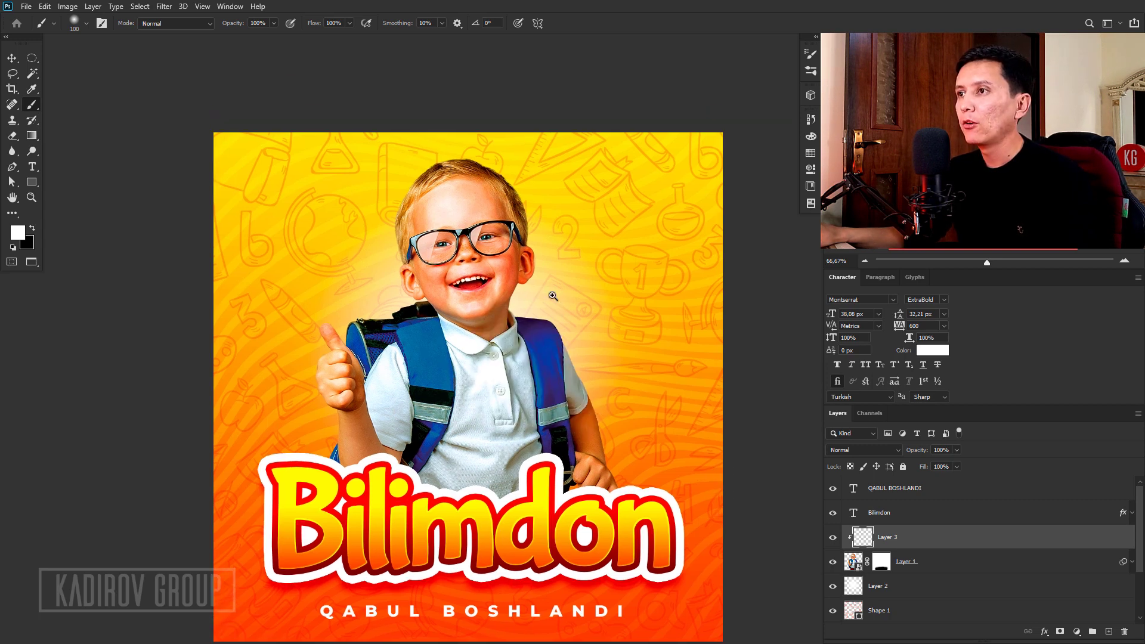
left_click_drag(533, 332, 479, 350)
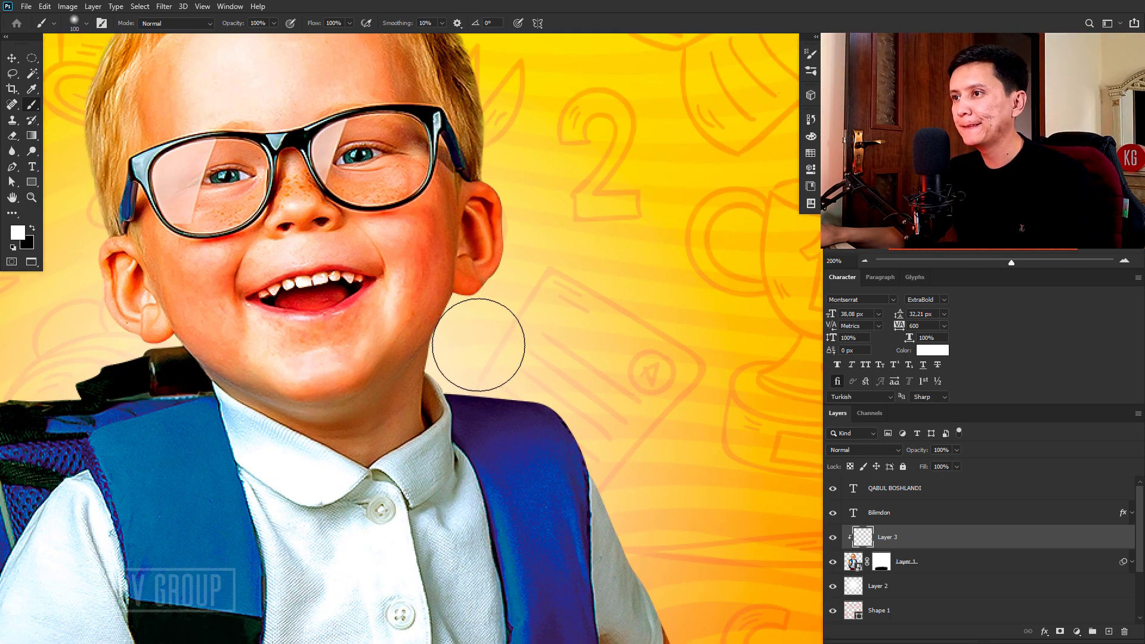
- Set a soft round brush and size it down for detail work on the shoulder
key("bracketright")
key("bracketright")
right_click(542, 337)
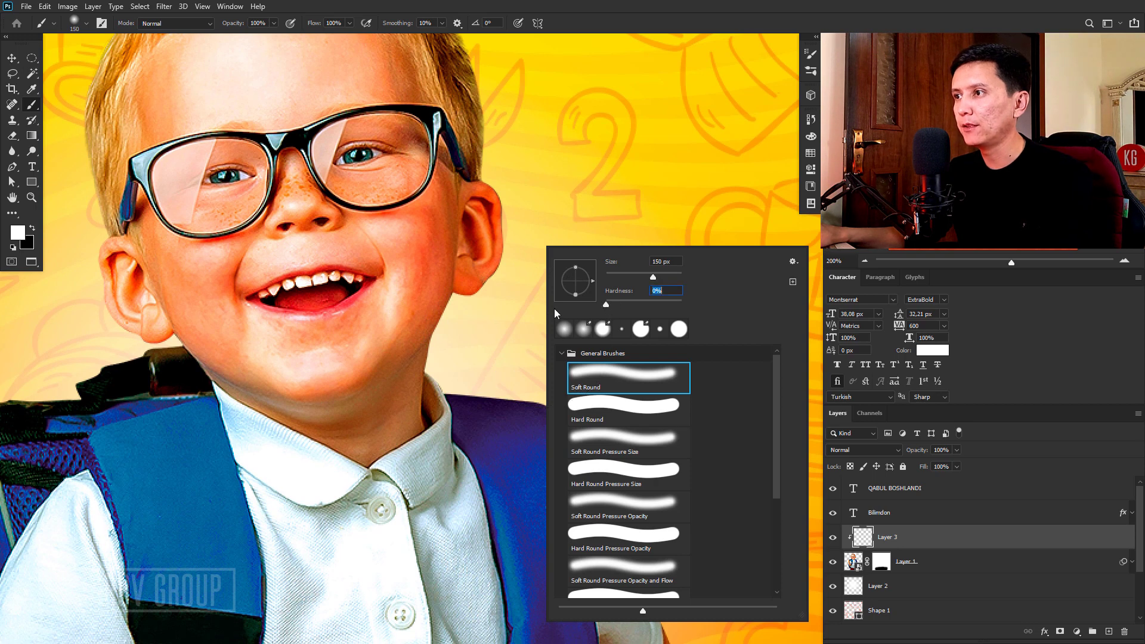
key("Return")
key("bracketleft")
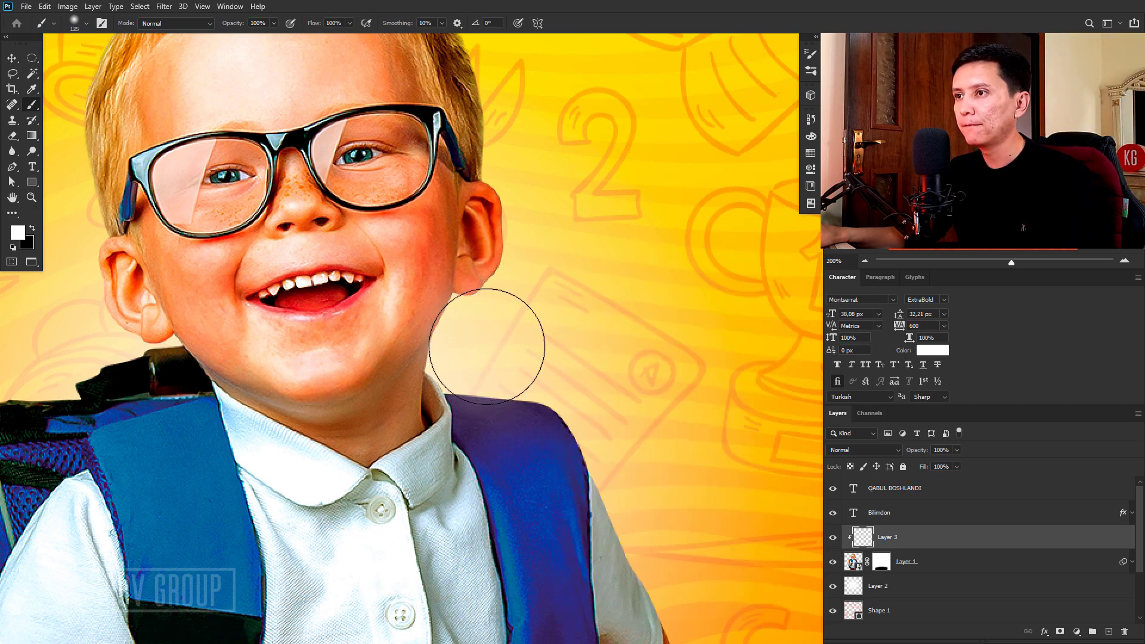
key("bracketleft")
key("bracketleft")
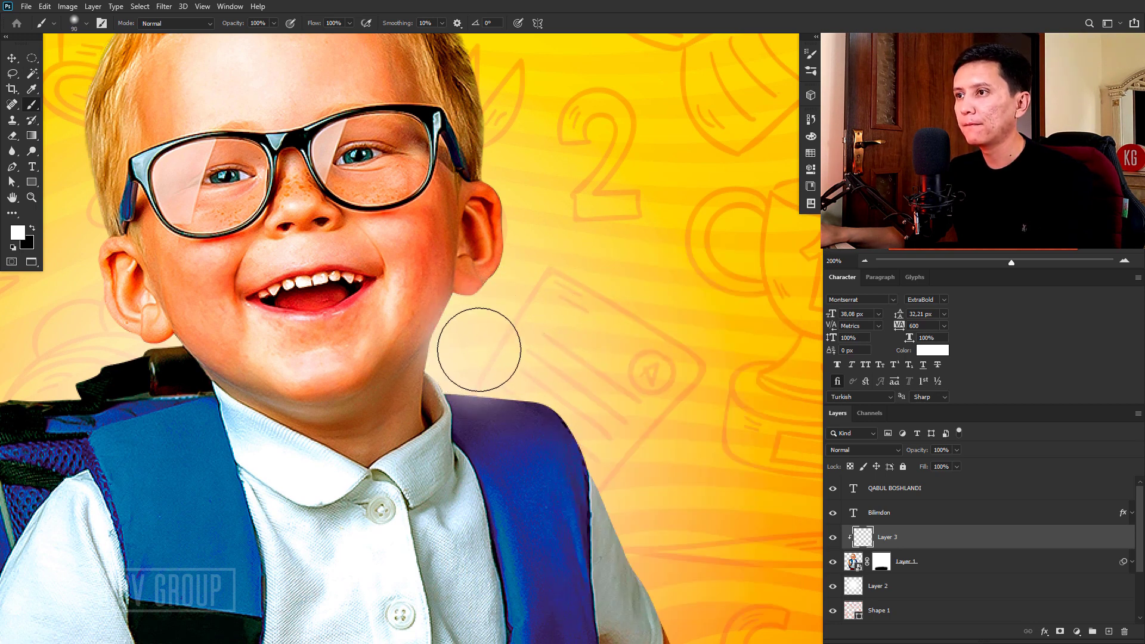
key("bracketleft")
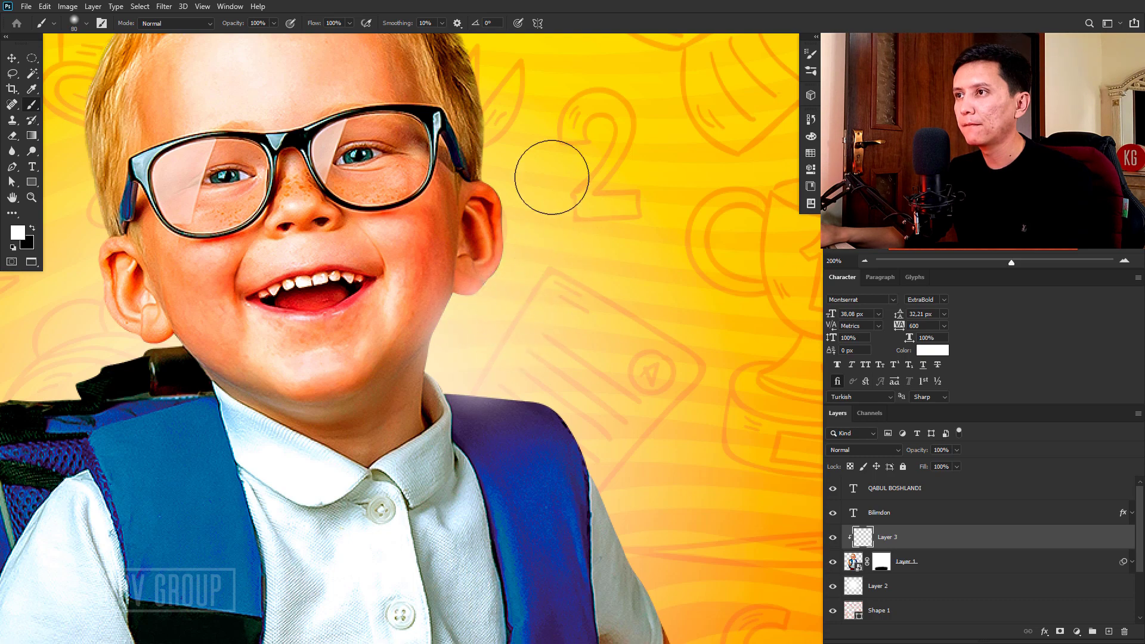
scroll(551, 177, "up", 2)
scroll(588, 306, "up", 2)
scroll(567, 306, "up", 2)
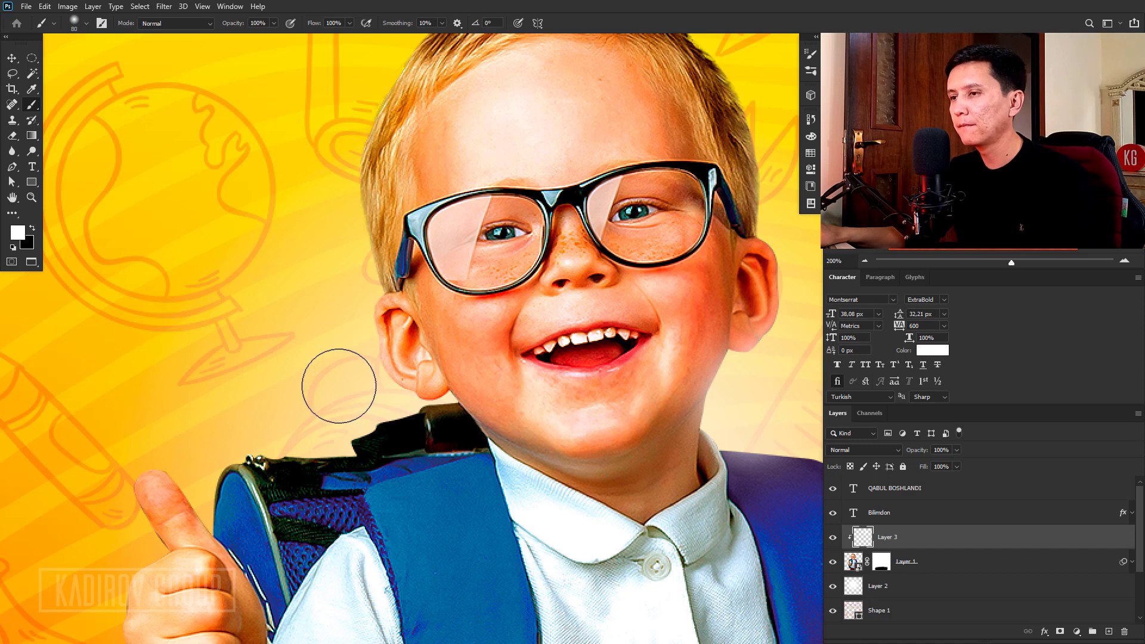
- Paint soft white haze over the backpack top near the shoulder, then zoom back out
key("bracketright")
key("bracketright")
key("bracketright")
key("bracketright")
left_click_drag(325, 385, 306, 387)
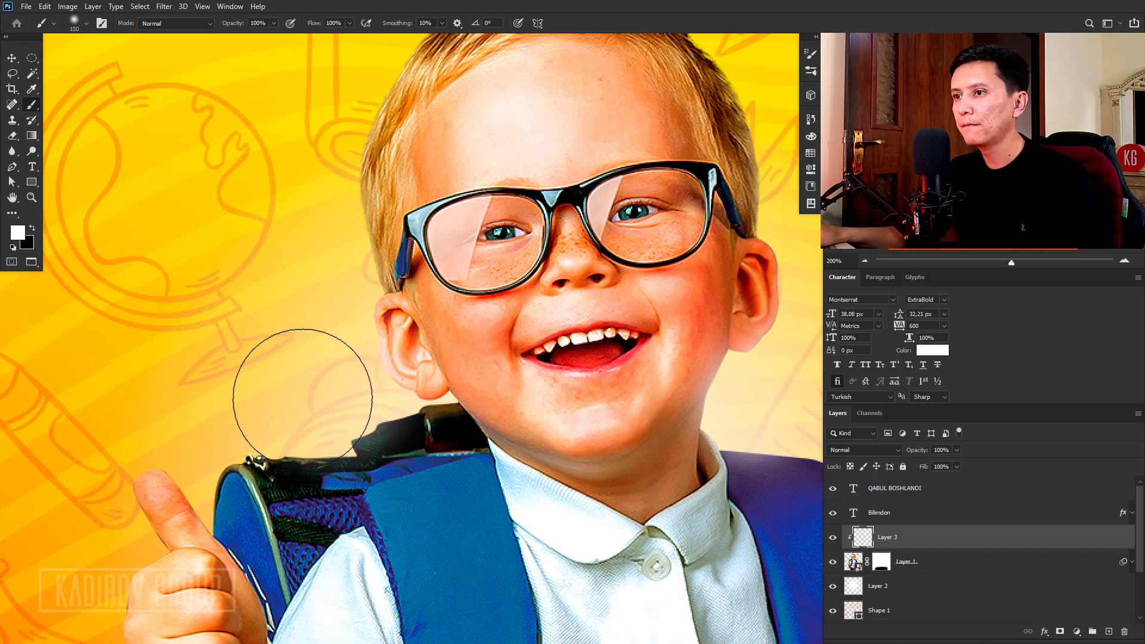
left_click(303, 397)
key("bracketleft")
key("bracketleft")
key("bracketleft")
key("bracketleft")
key("bracketleft")
key("bracketleft")
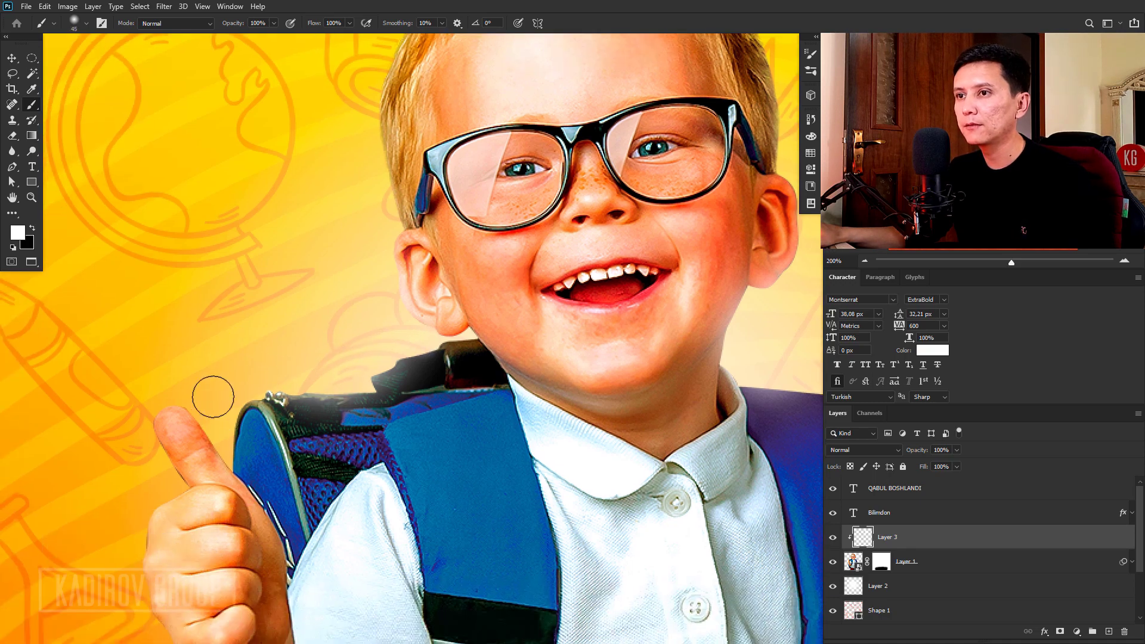
key("ctrl+minus")
key("ctrl+minus")
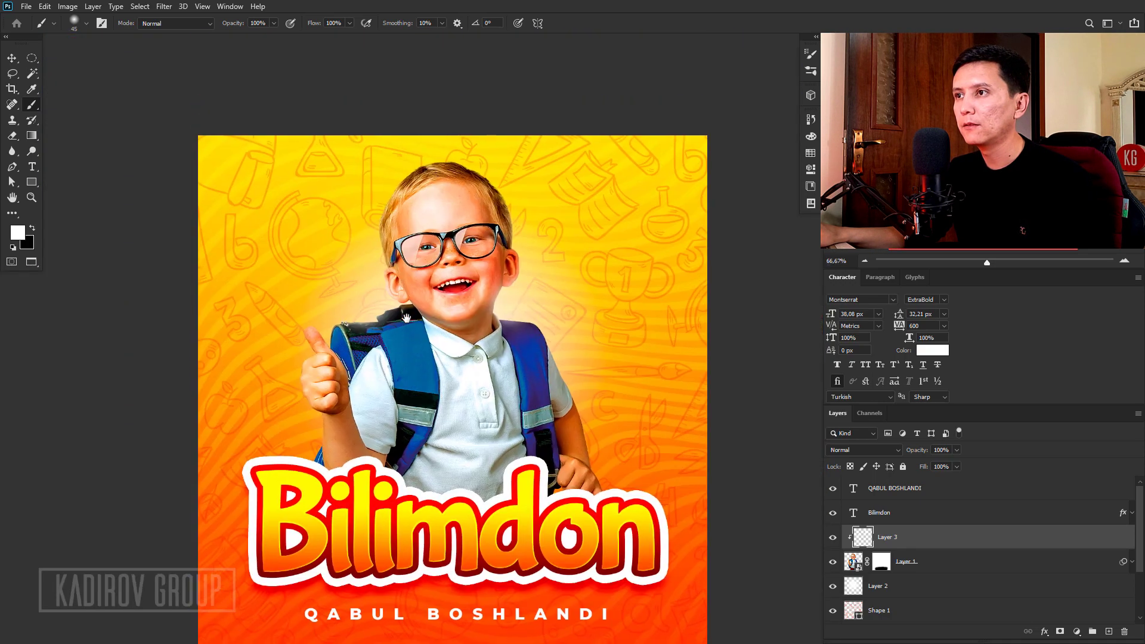
left_click(515, 282)
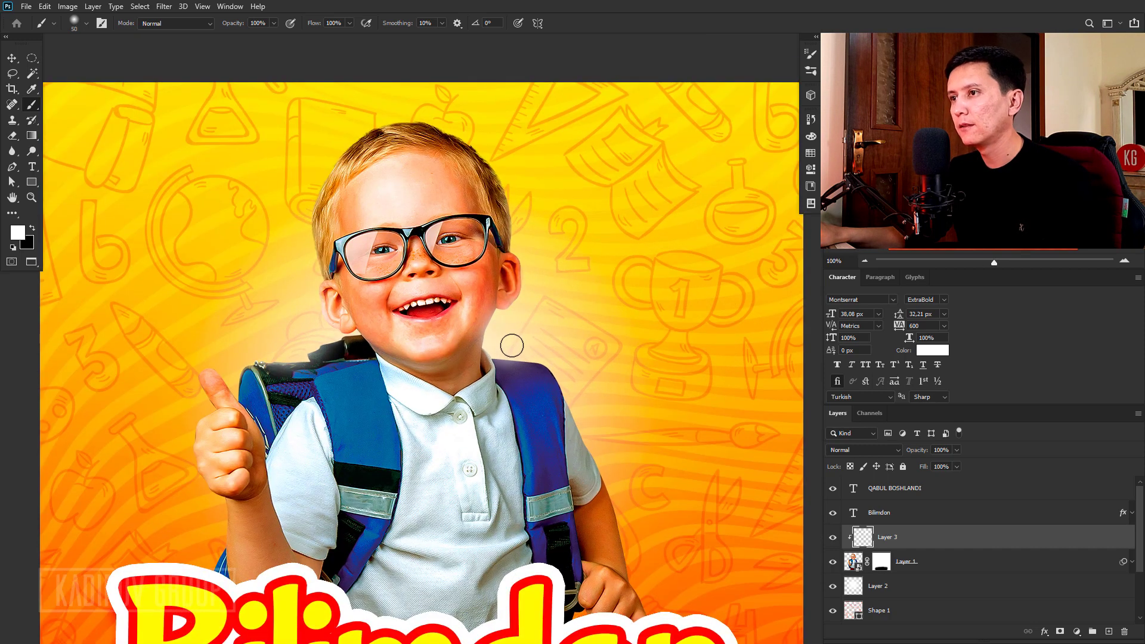
key("bracketright")
key("bracketright")
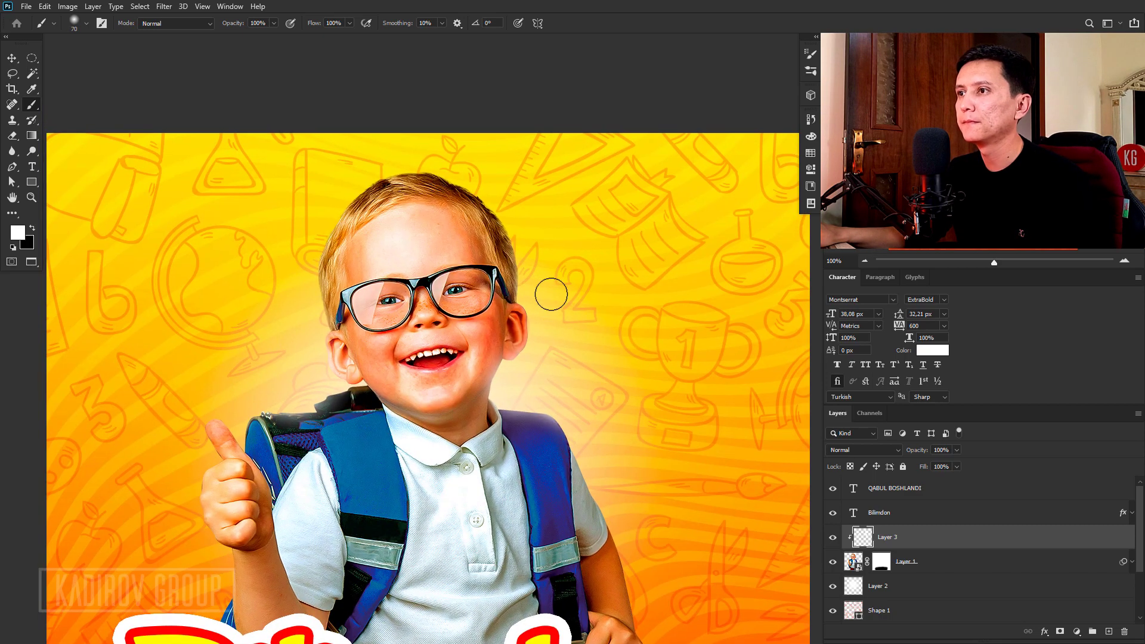
left_click_drag(549, 288, 597, 284)
key("ctrl+minus")
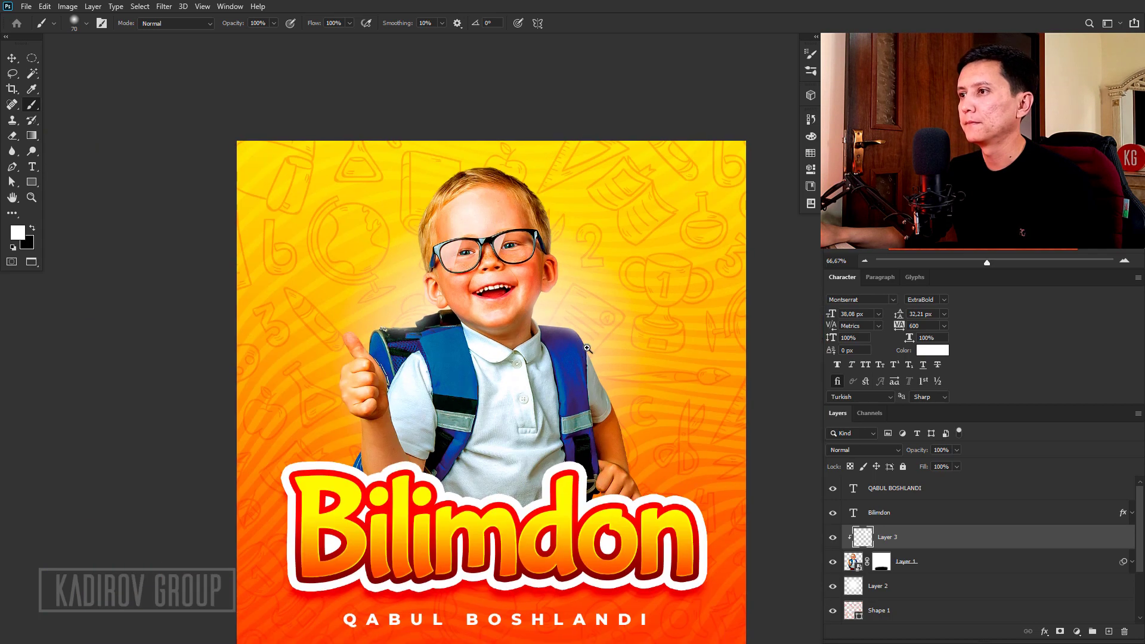
left_click(587, 347)
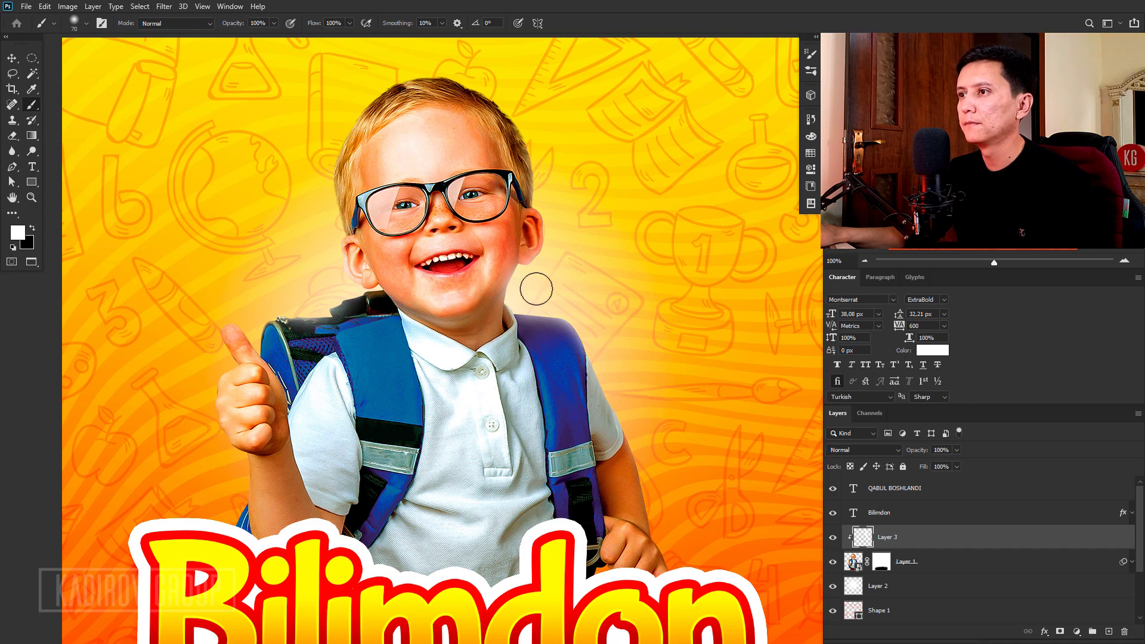
scroll(578, 301, "left", 3)
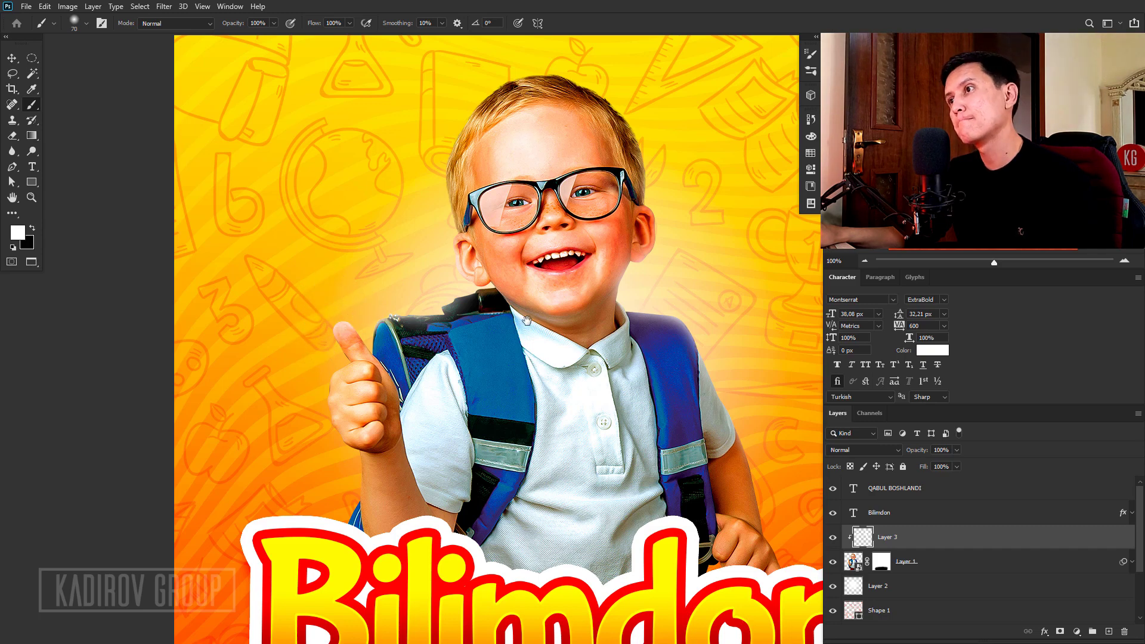
key("ctrl+minus")
key("v")
- Present the finished Bilimdon poster in Full Screen Mode, panning it into view
left_click_drag(560, 394, 511, 368)
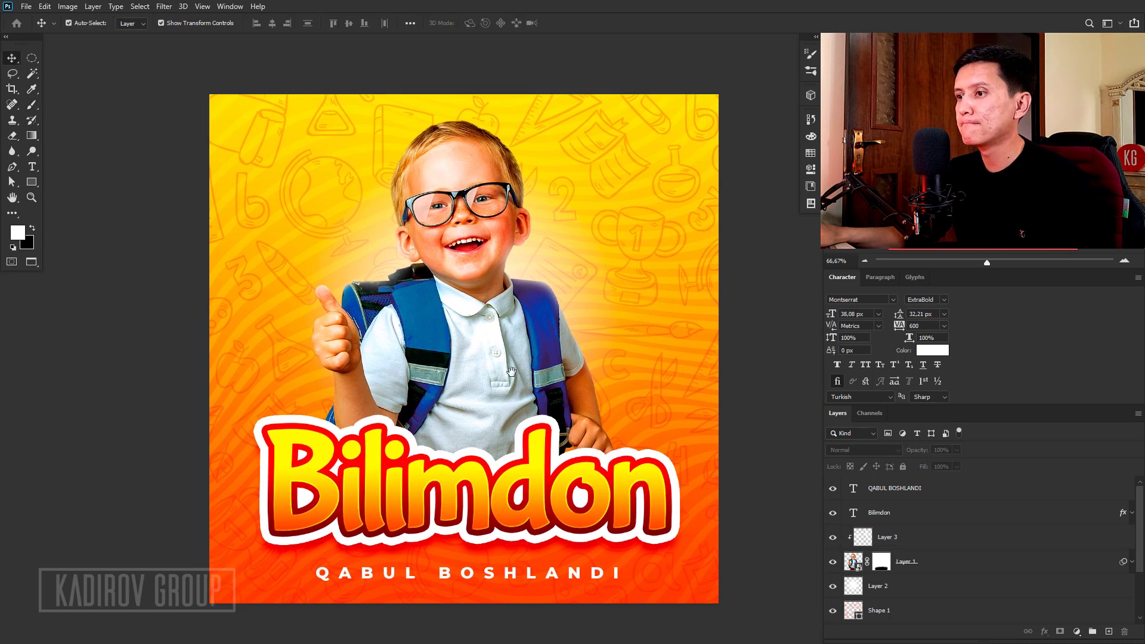
left_click_drag(598, 354, 452, 358)
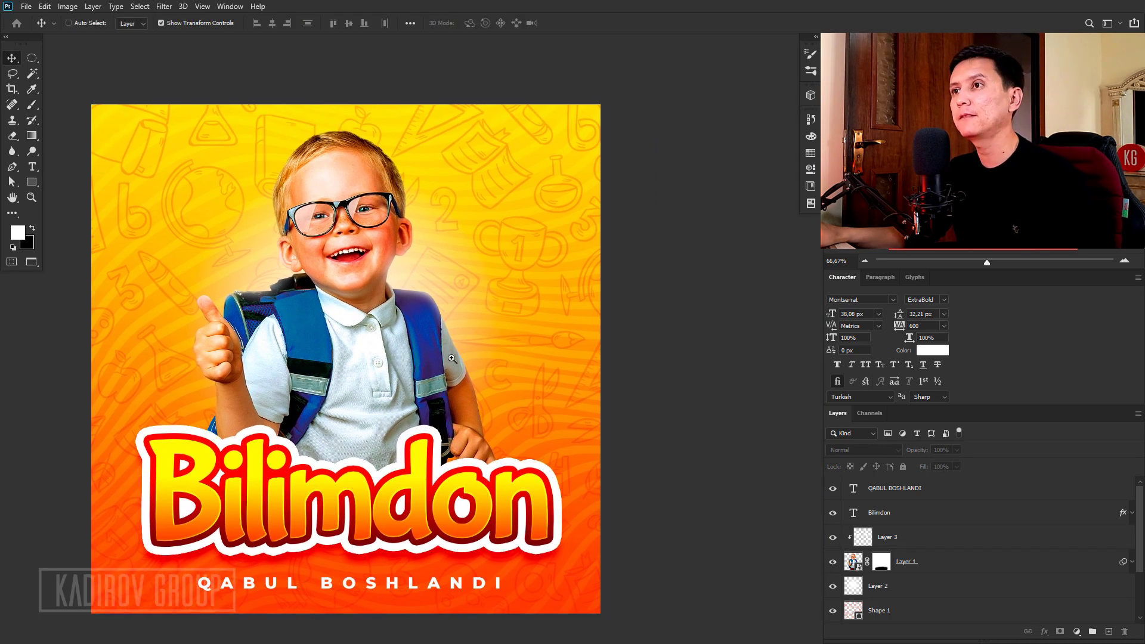
key("f")
left_click_drag(651, 361, 461, 359)
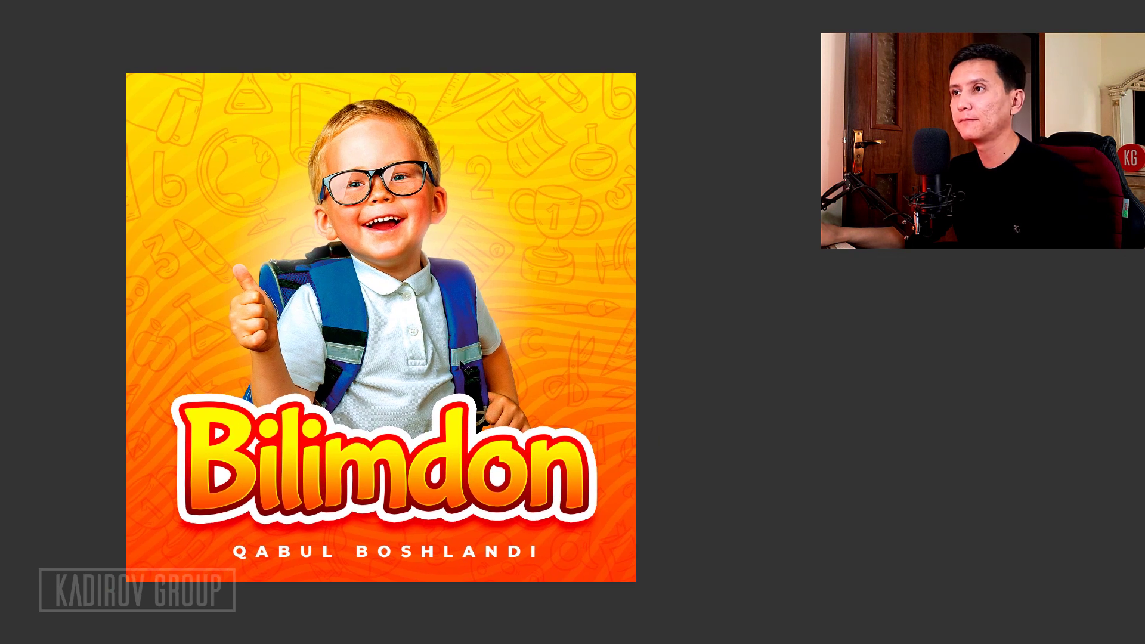